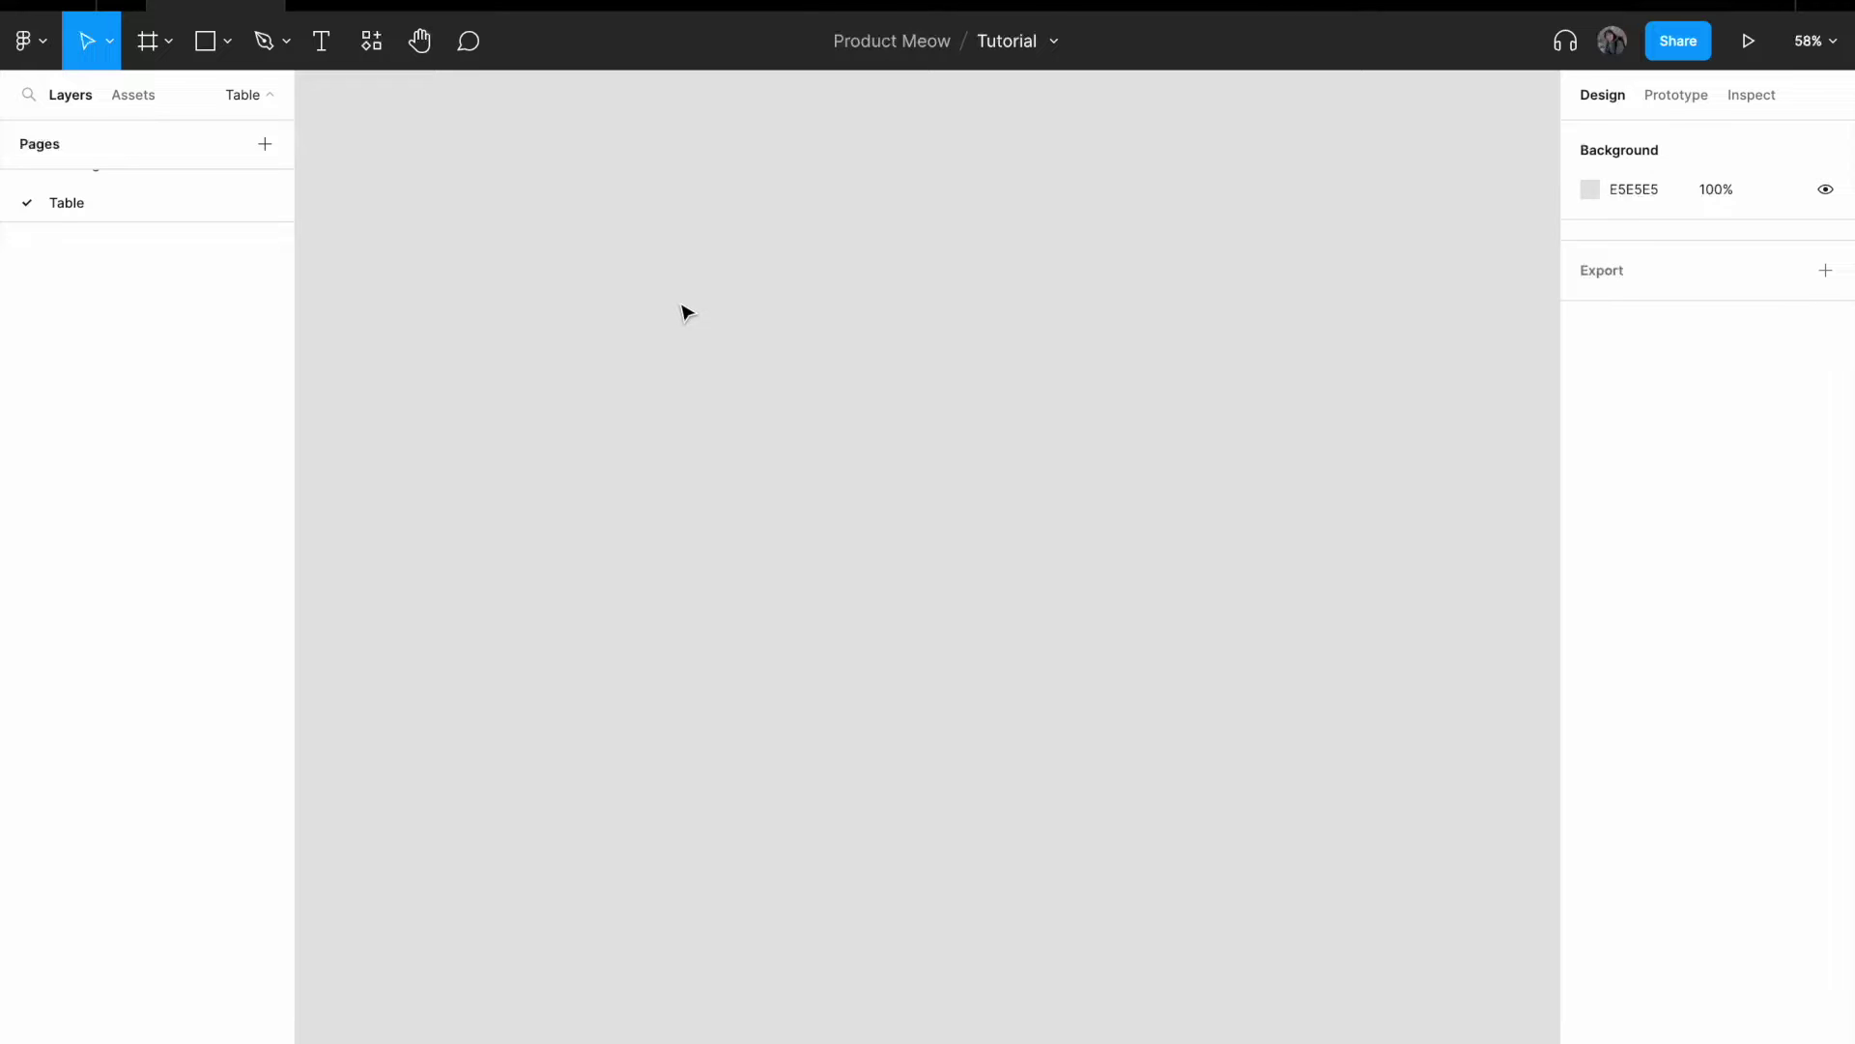
- Select the Text tool in the toolbar to prepare a text layer
{"action": "left_click", "coordinate": [320, 46]}
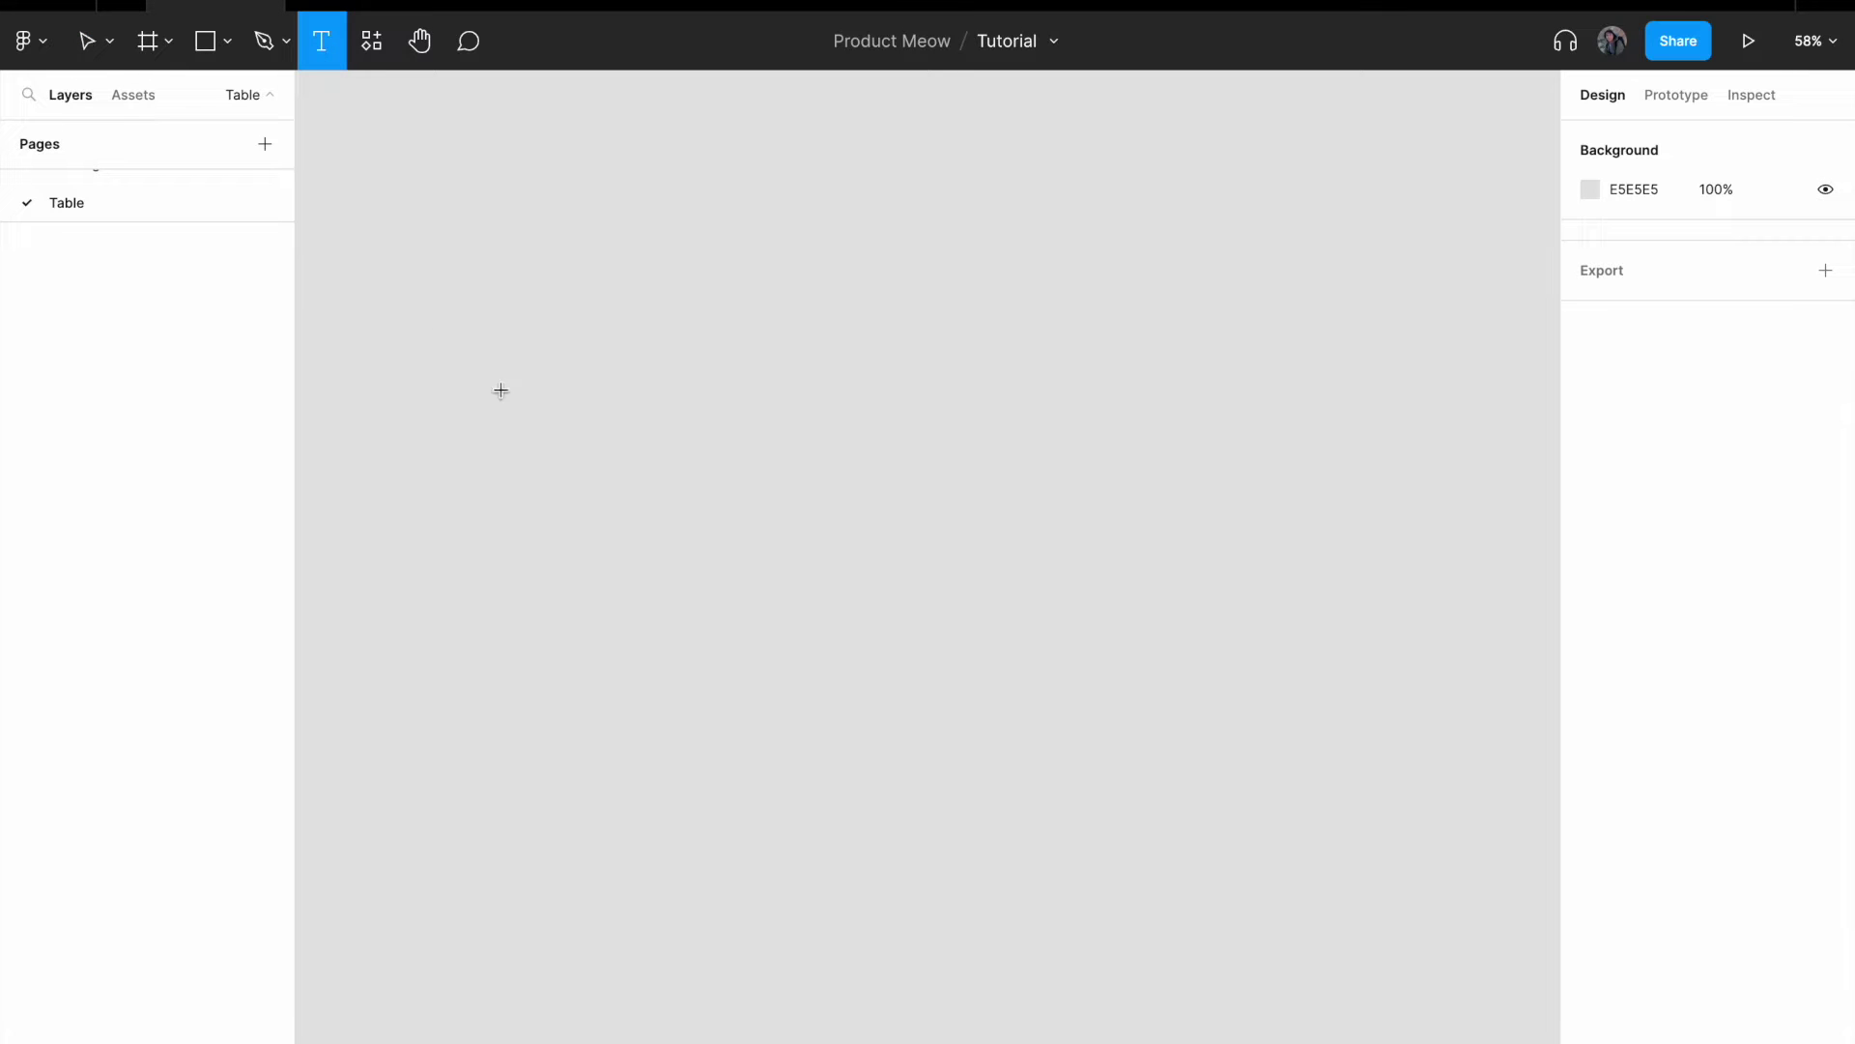
- Create a text layer reading 'Column 1' on the canvas
{"action": "left_click", "coordinate": [529, 376]}
{"action": "type", "text": "c"}
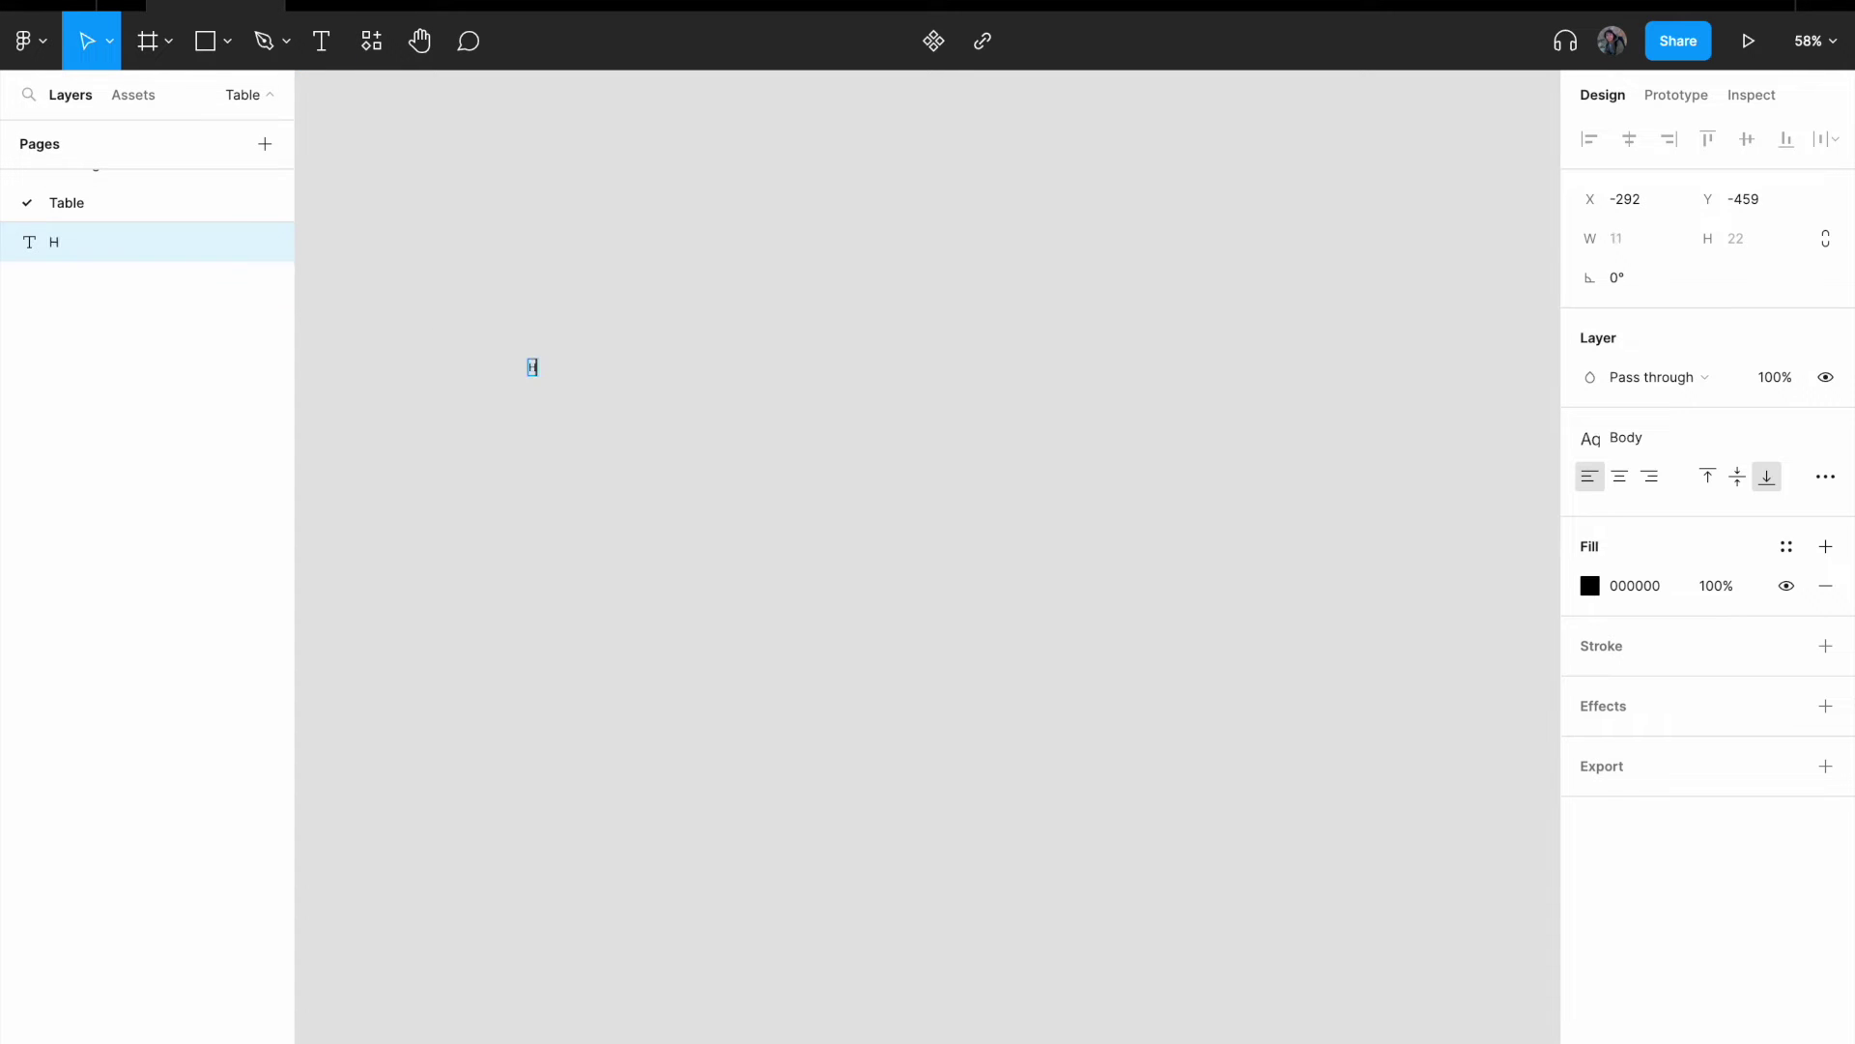
{"action": "key", "text": "BackSpace"}
{"action": "type", "text": "colum"}
{"action": "key", "text": "BackSpace"}
{"action": "key", "text": "BackSpace"}
{"action": "key", "text": "BackSpace"}
{"action": "key", "text": "BackSpace"}
{"action": "key", "text": "BackSpace"}
{"action": "type", "text": "Cio"}
{"action": "key", "text": "BackSpace"}
{"action": "key", "text": "BackSpace"}
{"action": "type", "text": "olumn"}
{"action": "key", "text": "Escape"}
- Duplicate the Column 1 text, drag the copy aside, then delete it
{"action": "key", "text": "ctrl+d"}
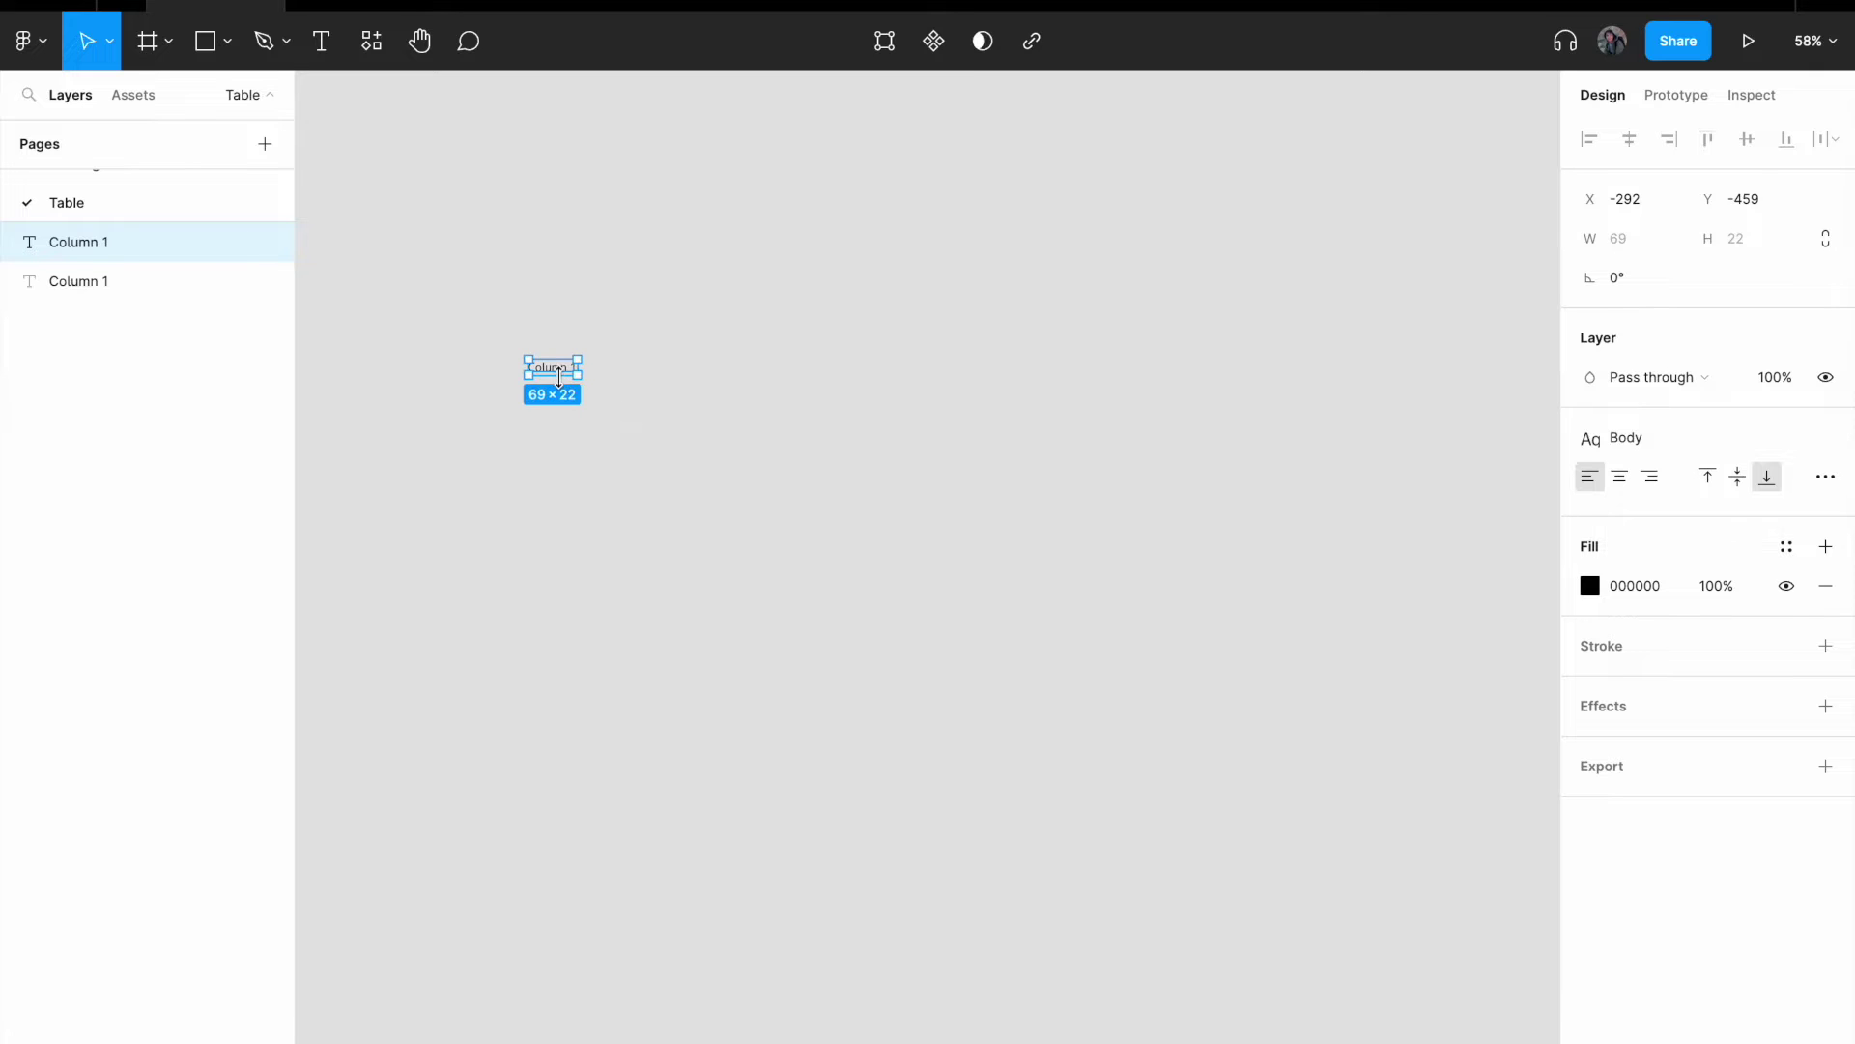
{"action": "left_click_drag", "start_coordinate": [559, 377], "coordinate": [710, 382]}
{"action": "key", "text": "Delete"}
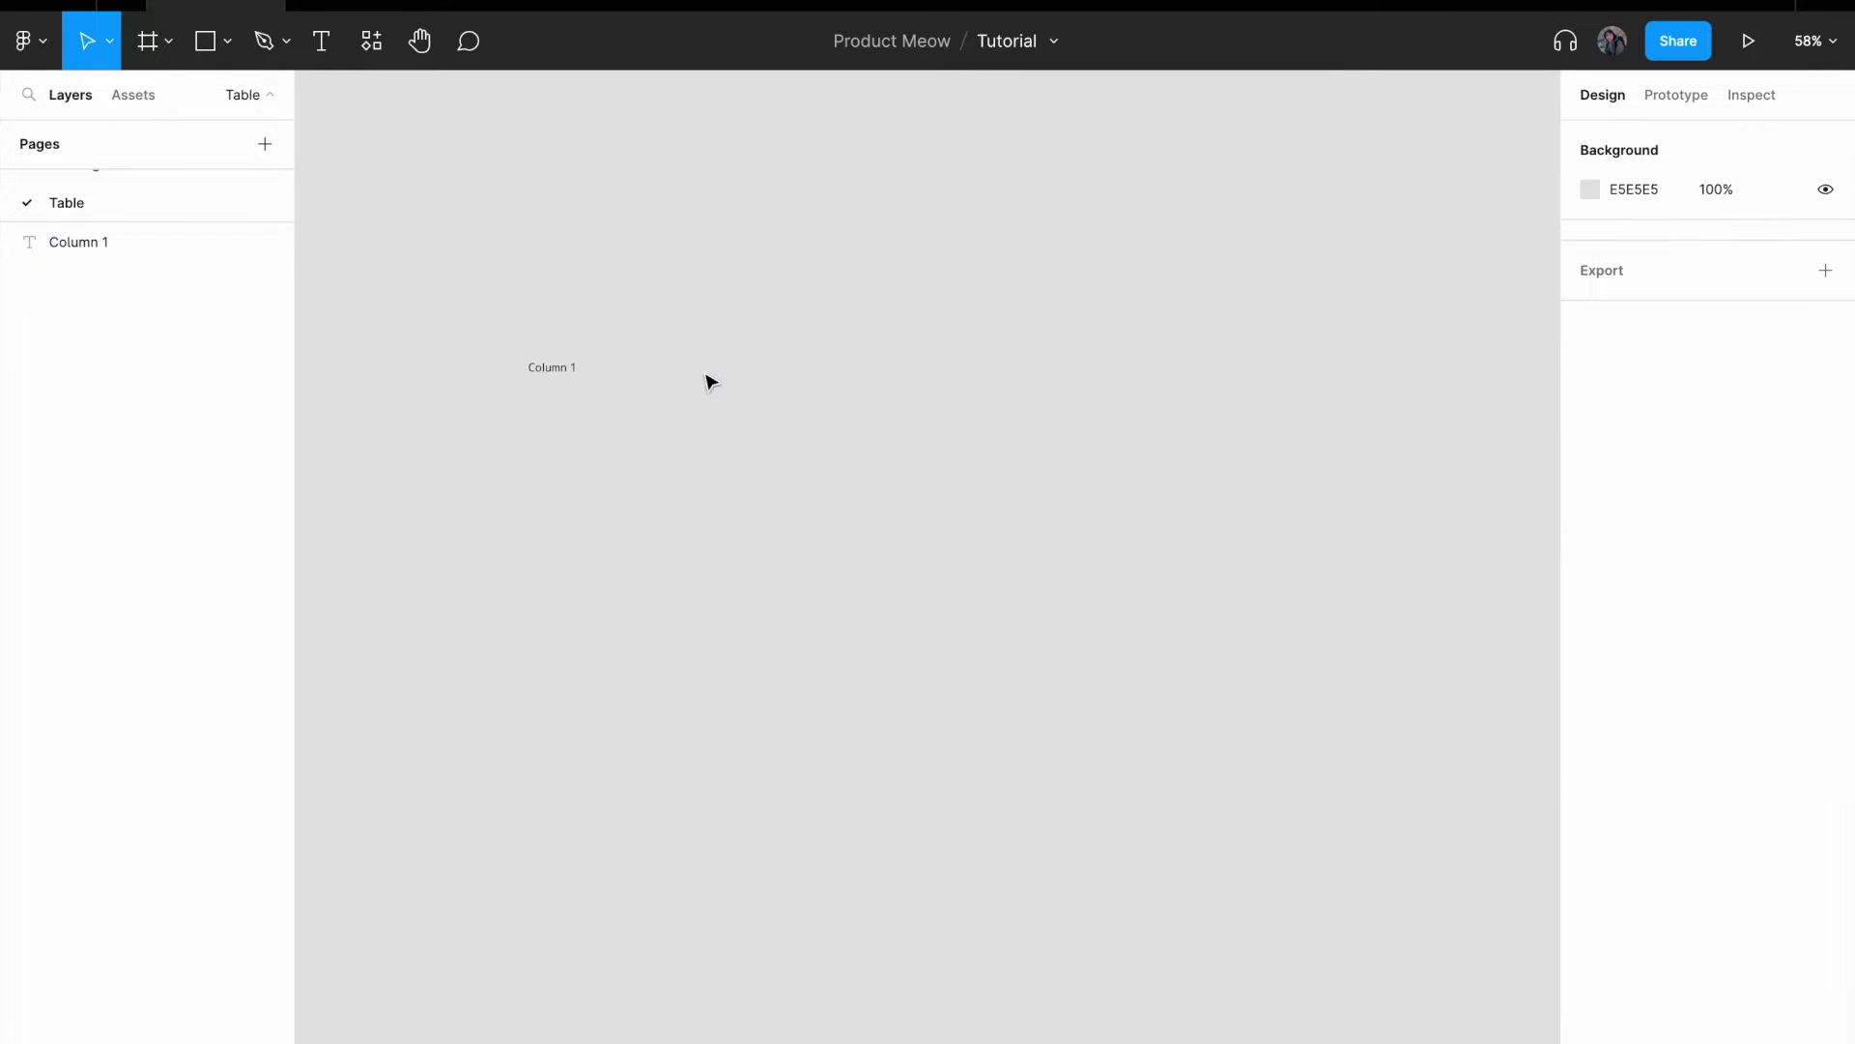
- Wrap the Column 1 text in an auto-layout frame, Frame 1, using Add auto layout
{"action": "left_click", "coordinate": [551, 368]}
{"action": "scroll", "coordinate": [546, 367], "scroll_direction": "up", "scroll_amount": 6}
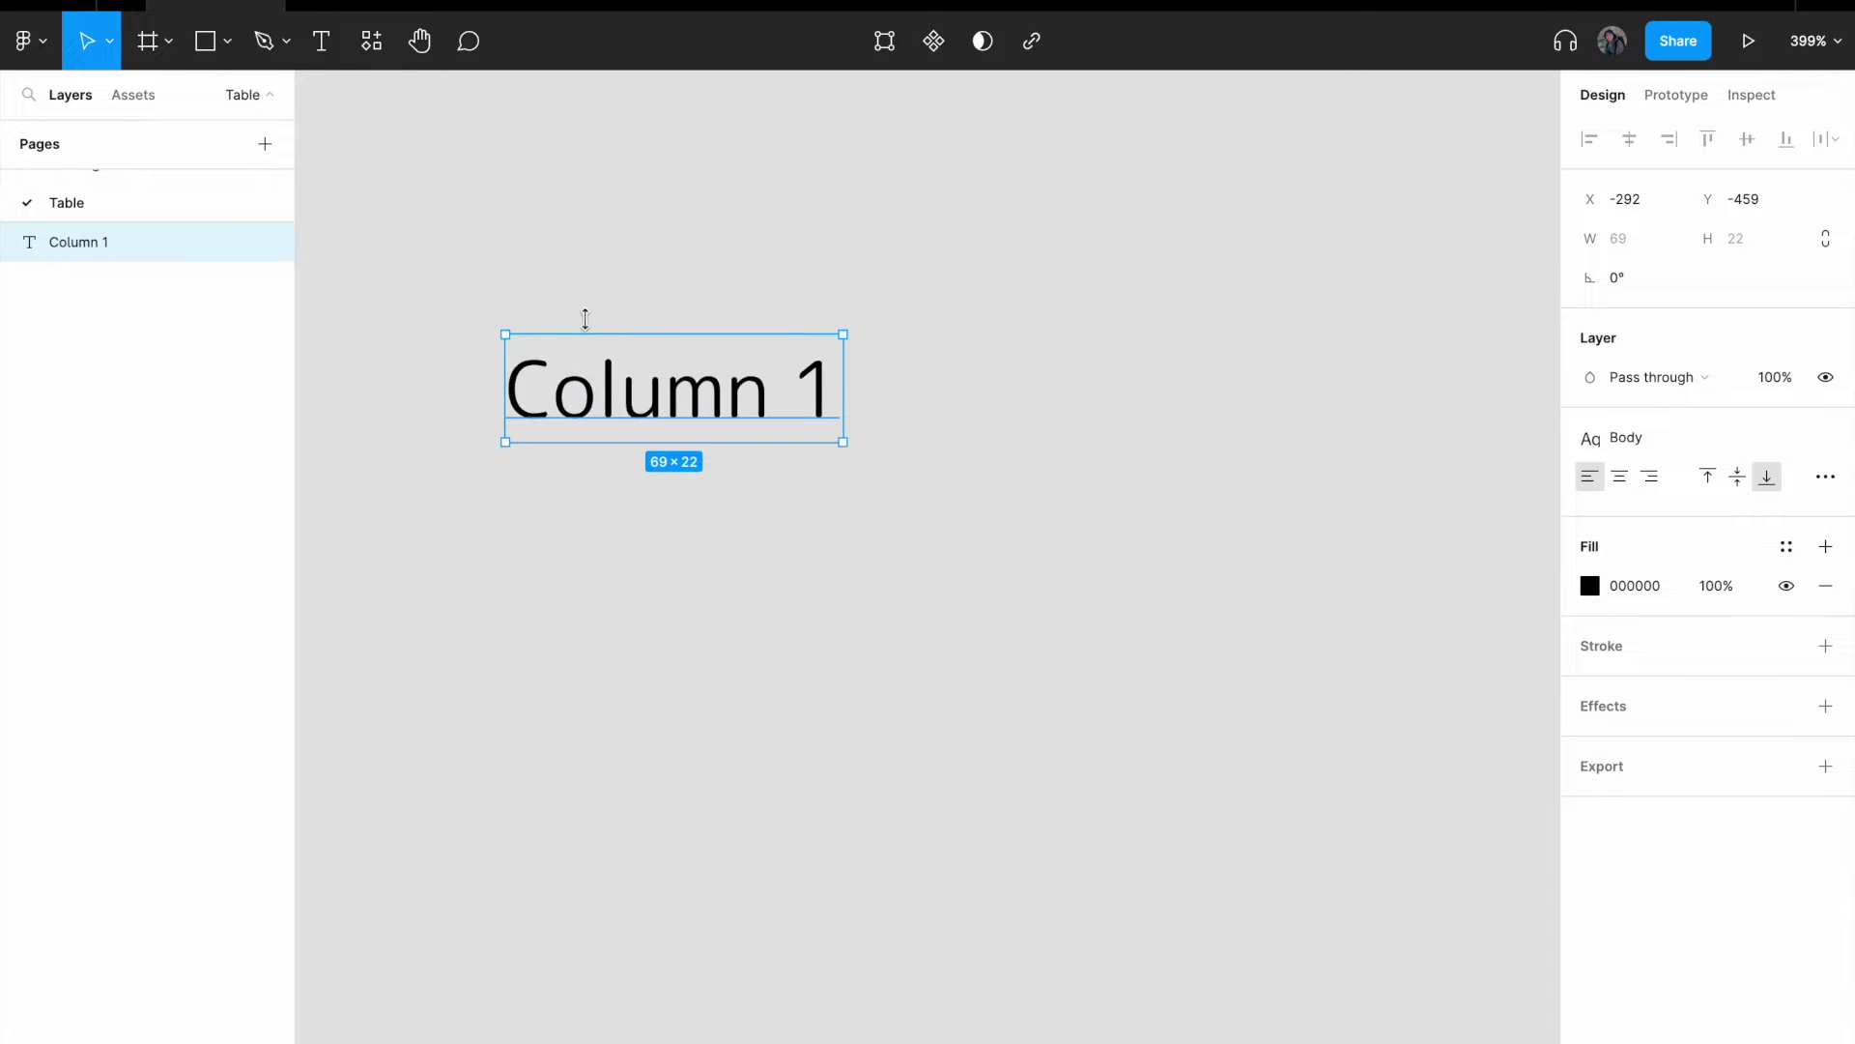
{"action": "scroll", "coordinate": [676, 405], "scroll_direction": "up", "scroll_amount": 2}
{"action": "scroll", "coordinate": [677, 406], "scroll_direction": "left", "scroll_amount": 2}
{"action": "right_click", "coordinate": [800, 512]}
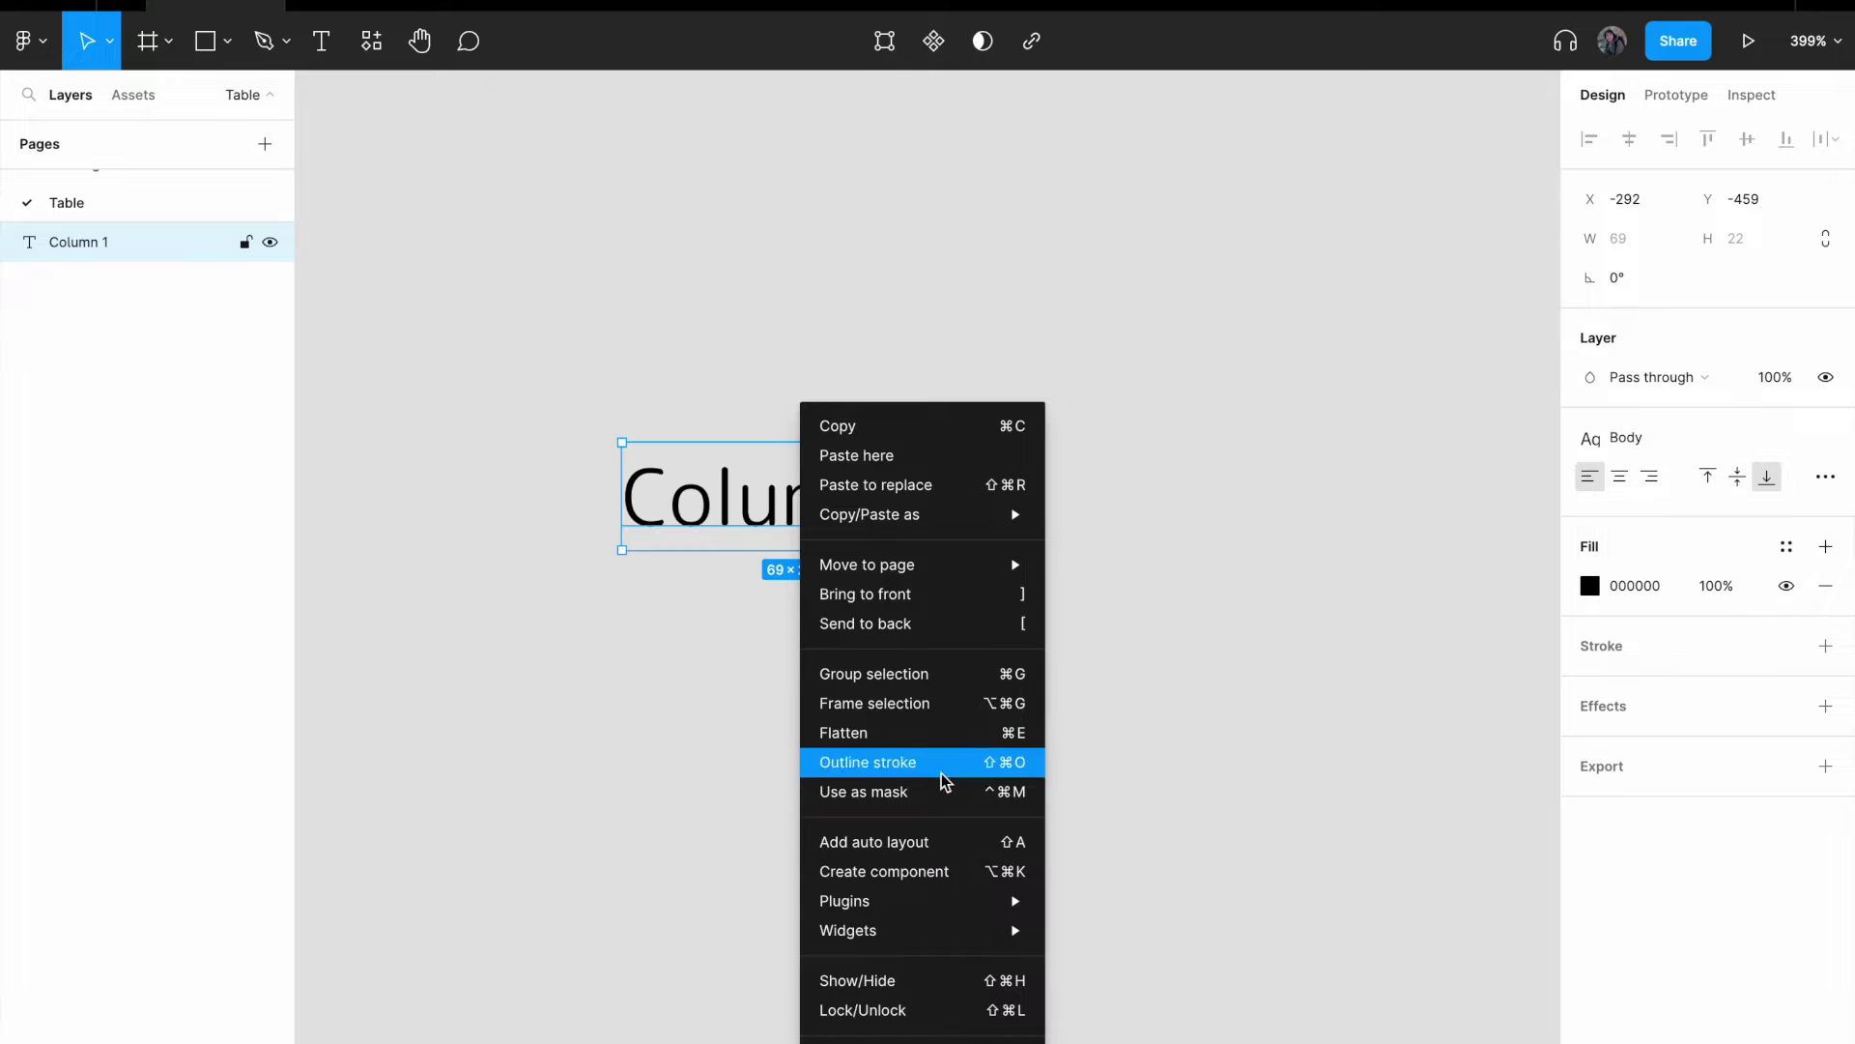
{"action": "left_click", "coordinate": [939, 842]}
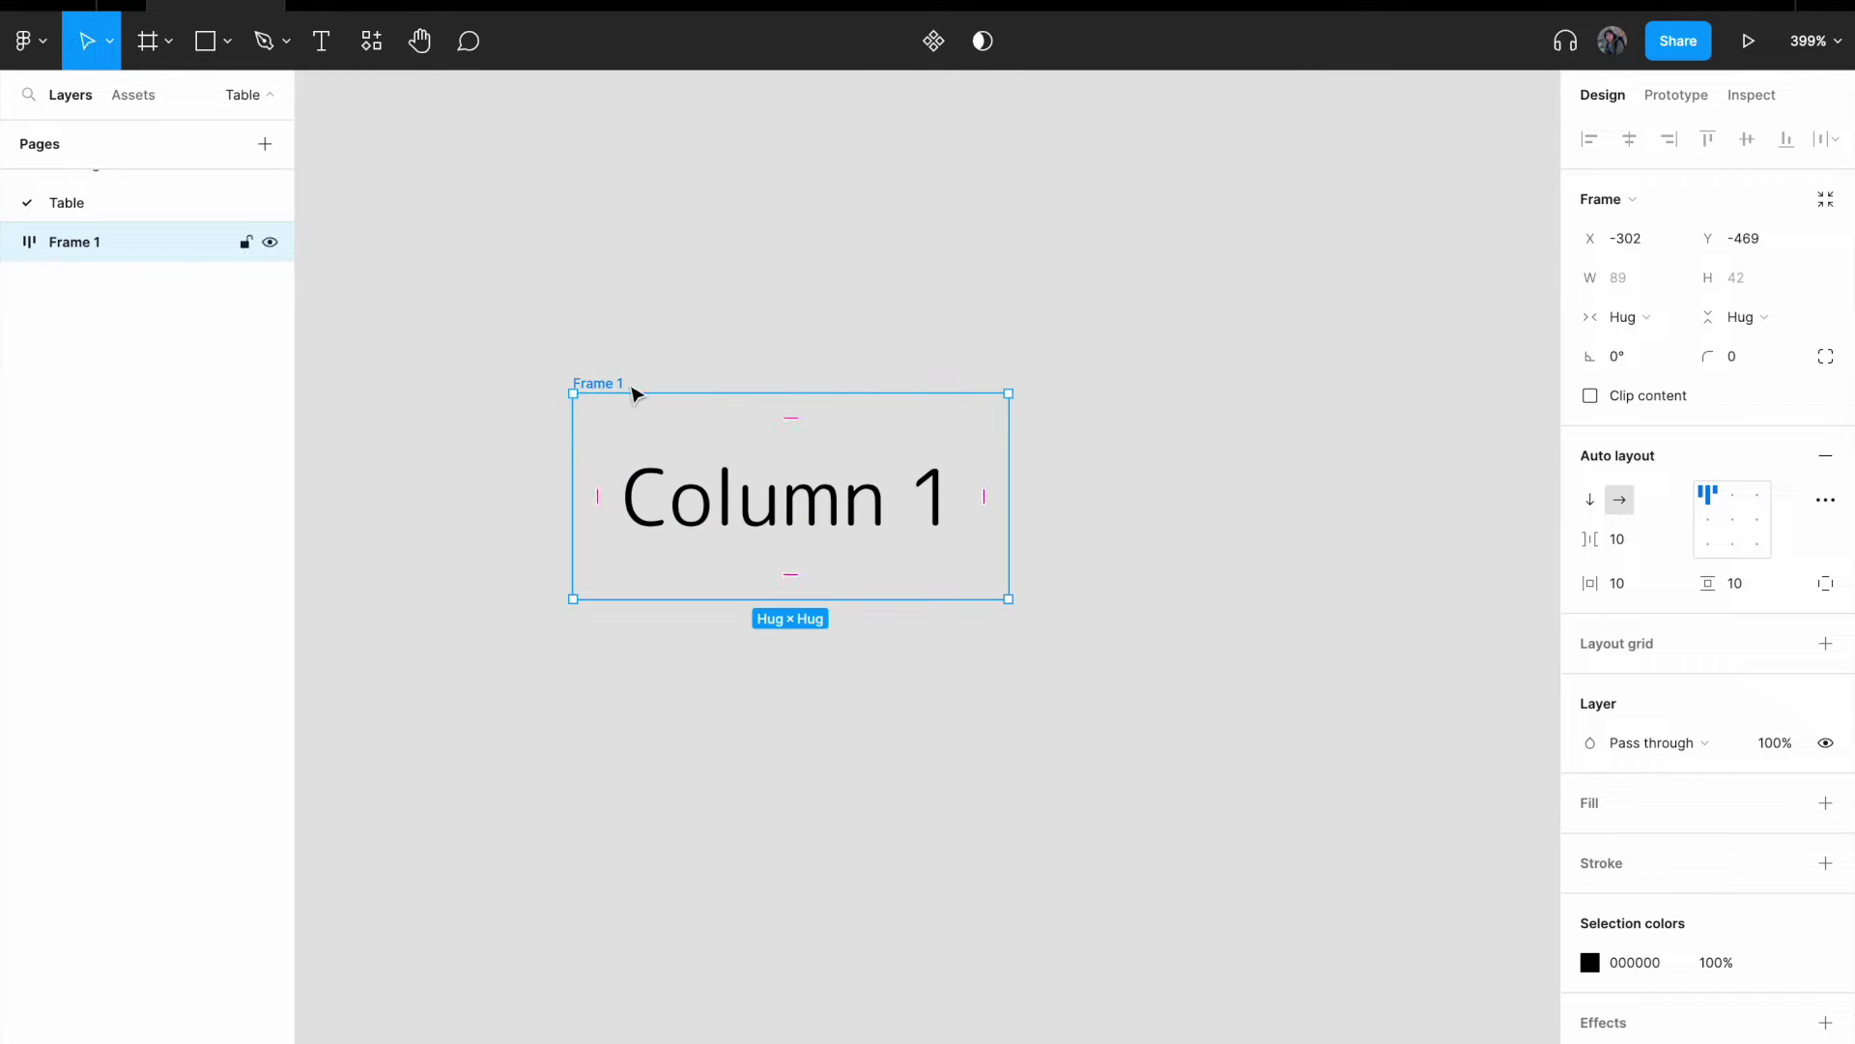
- Duplicate Frame 1 as Frame 2 and change its text to 'Column 2'
{"action": "key", "text": "ctrl+d"}
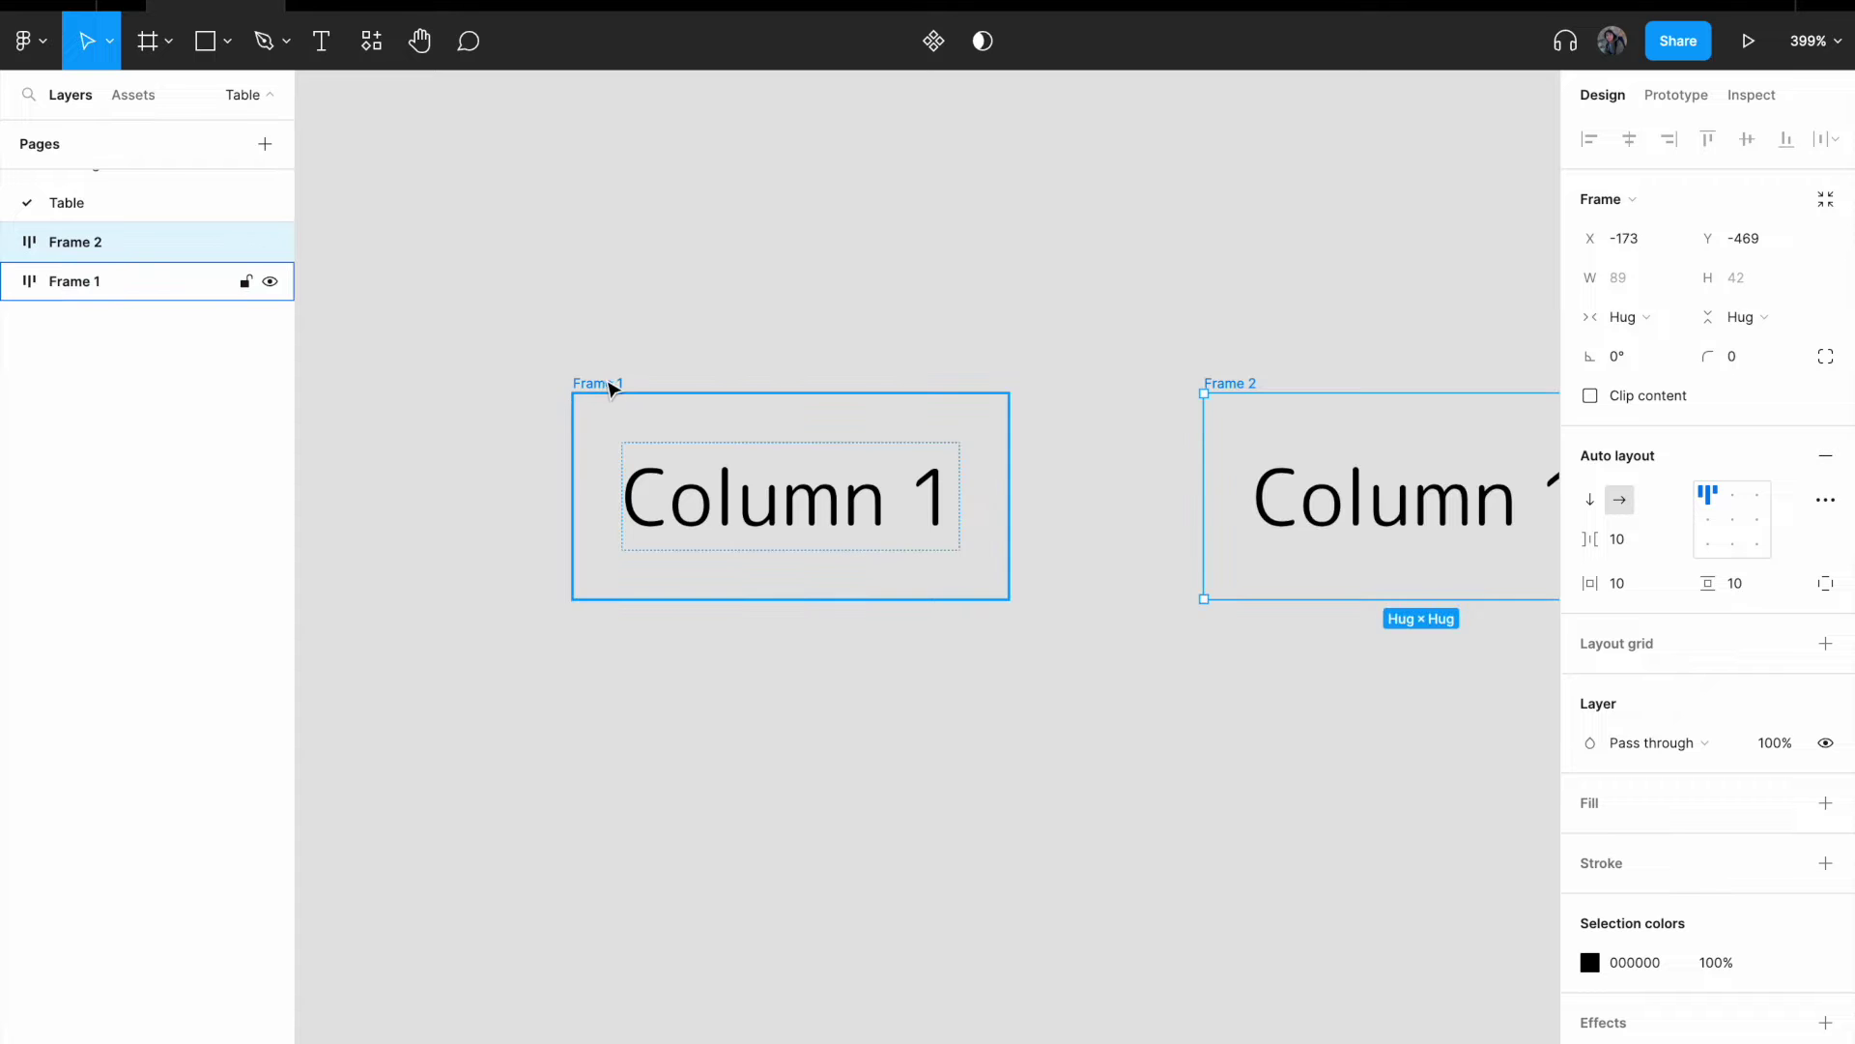
{"action": "scroll", "coordinate": [1089, 351], "scroll_direction": "down", "scroll_amount": 3}
{"action": "scroll", "coordinate": [906, 353], "scroll_direction": "right", "scroll_amount": 2}
{"action": "left_click", "coordinate": [964, 468]}
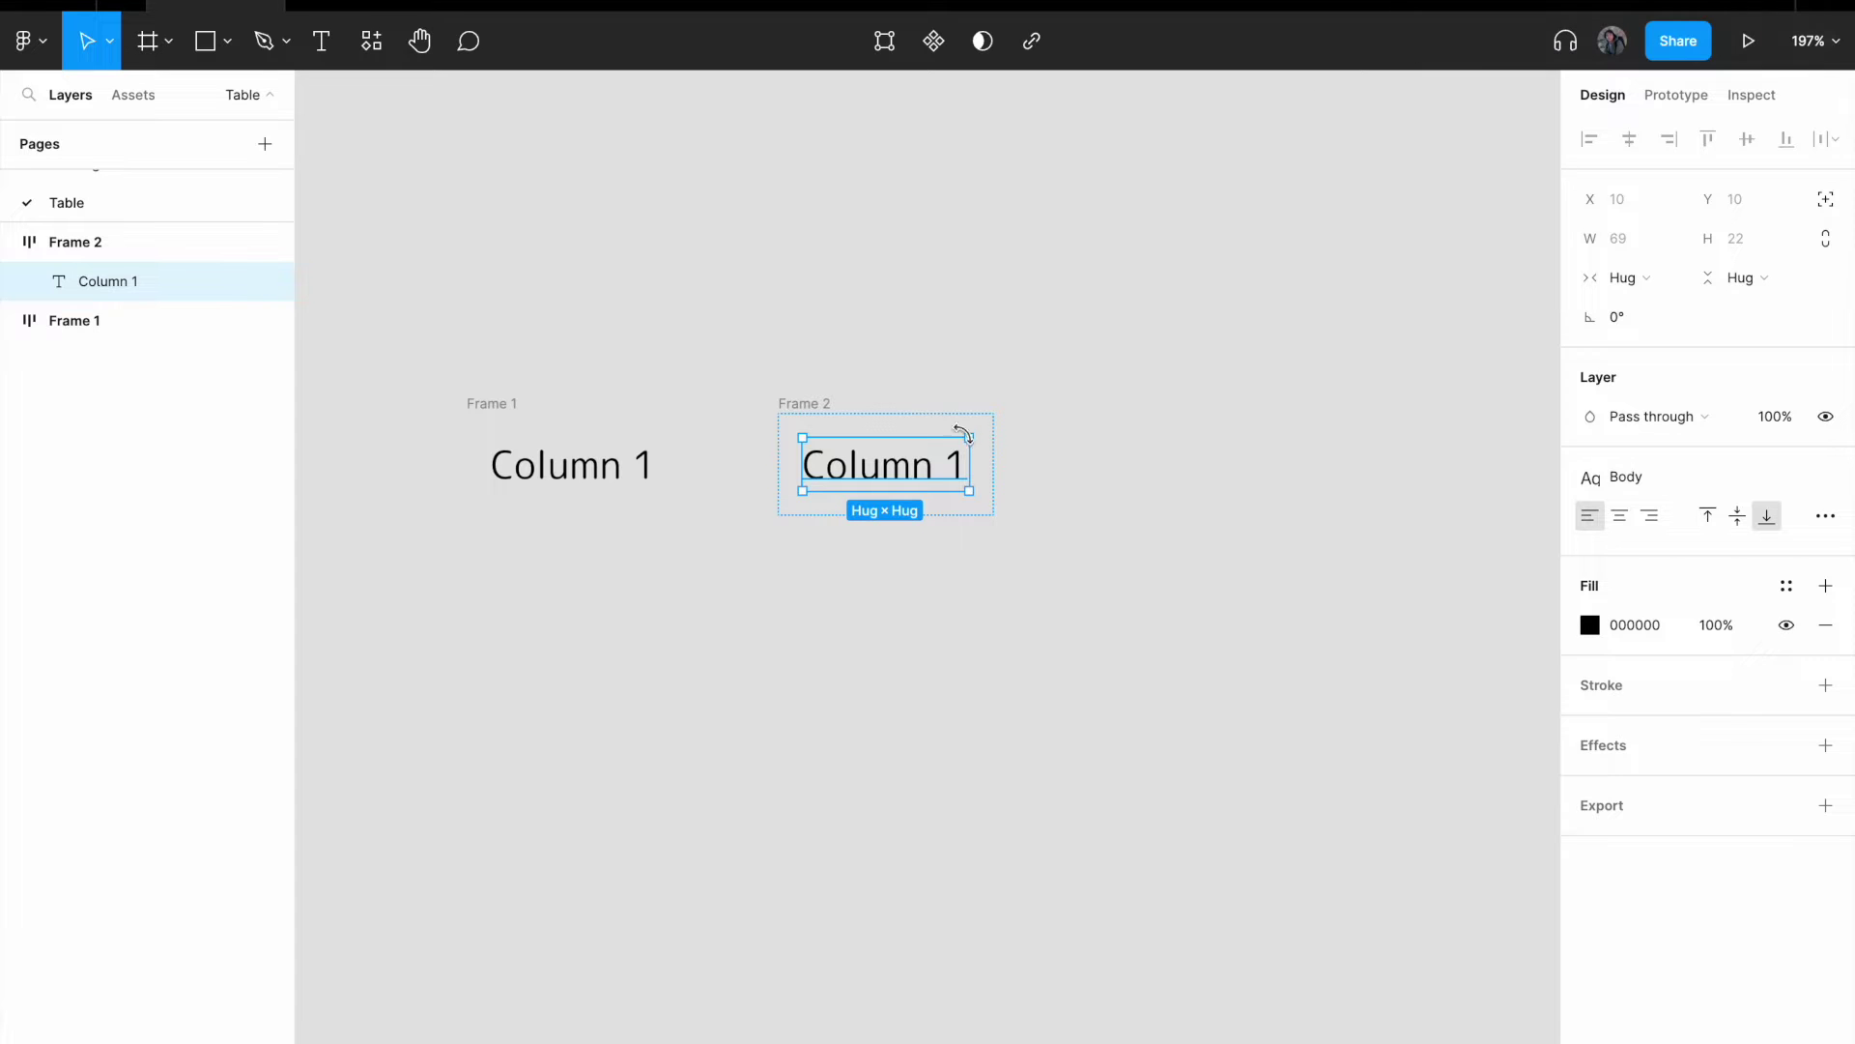
{"action": "double_click", "coordinate": [908, 464]}
{"action": "key", "text": "Right"}
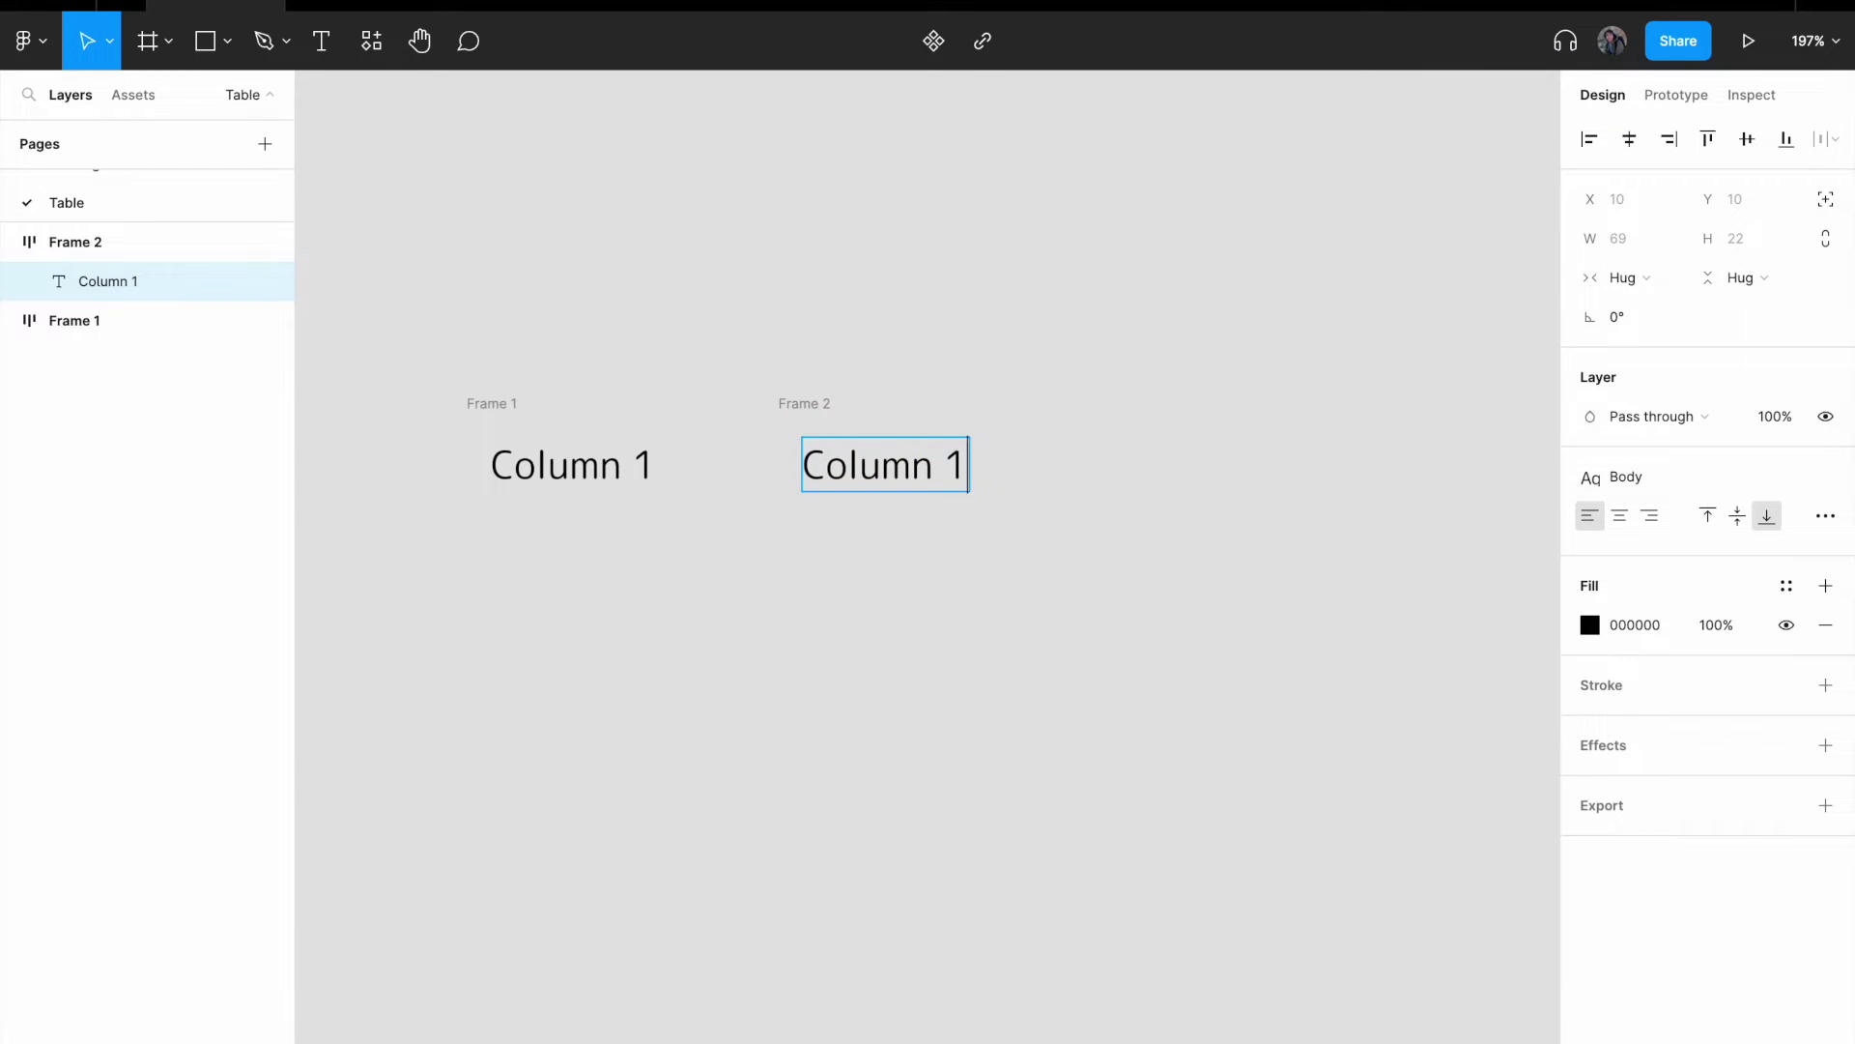
{"action": "key", "text": "BackSpace"}
{"action": "type", "text": "2"}
{"action": "key", "text": "Escape"}
{"action": "left_click", "coordinate": [798, 402]}
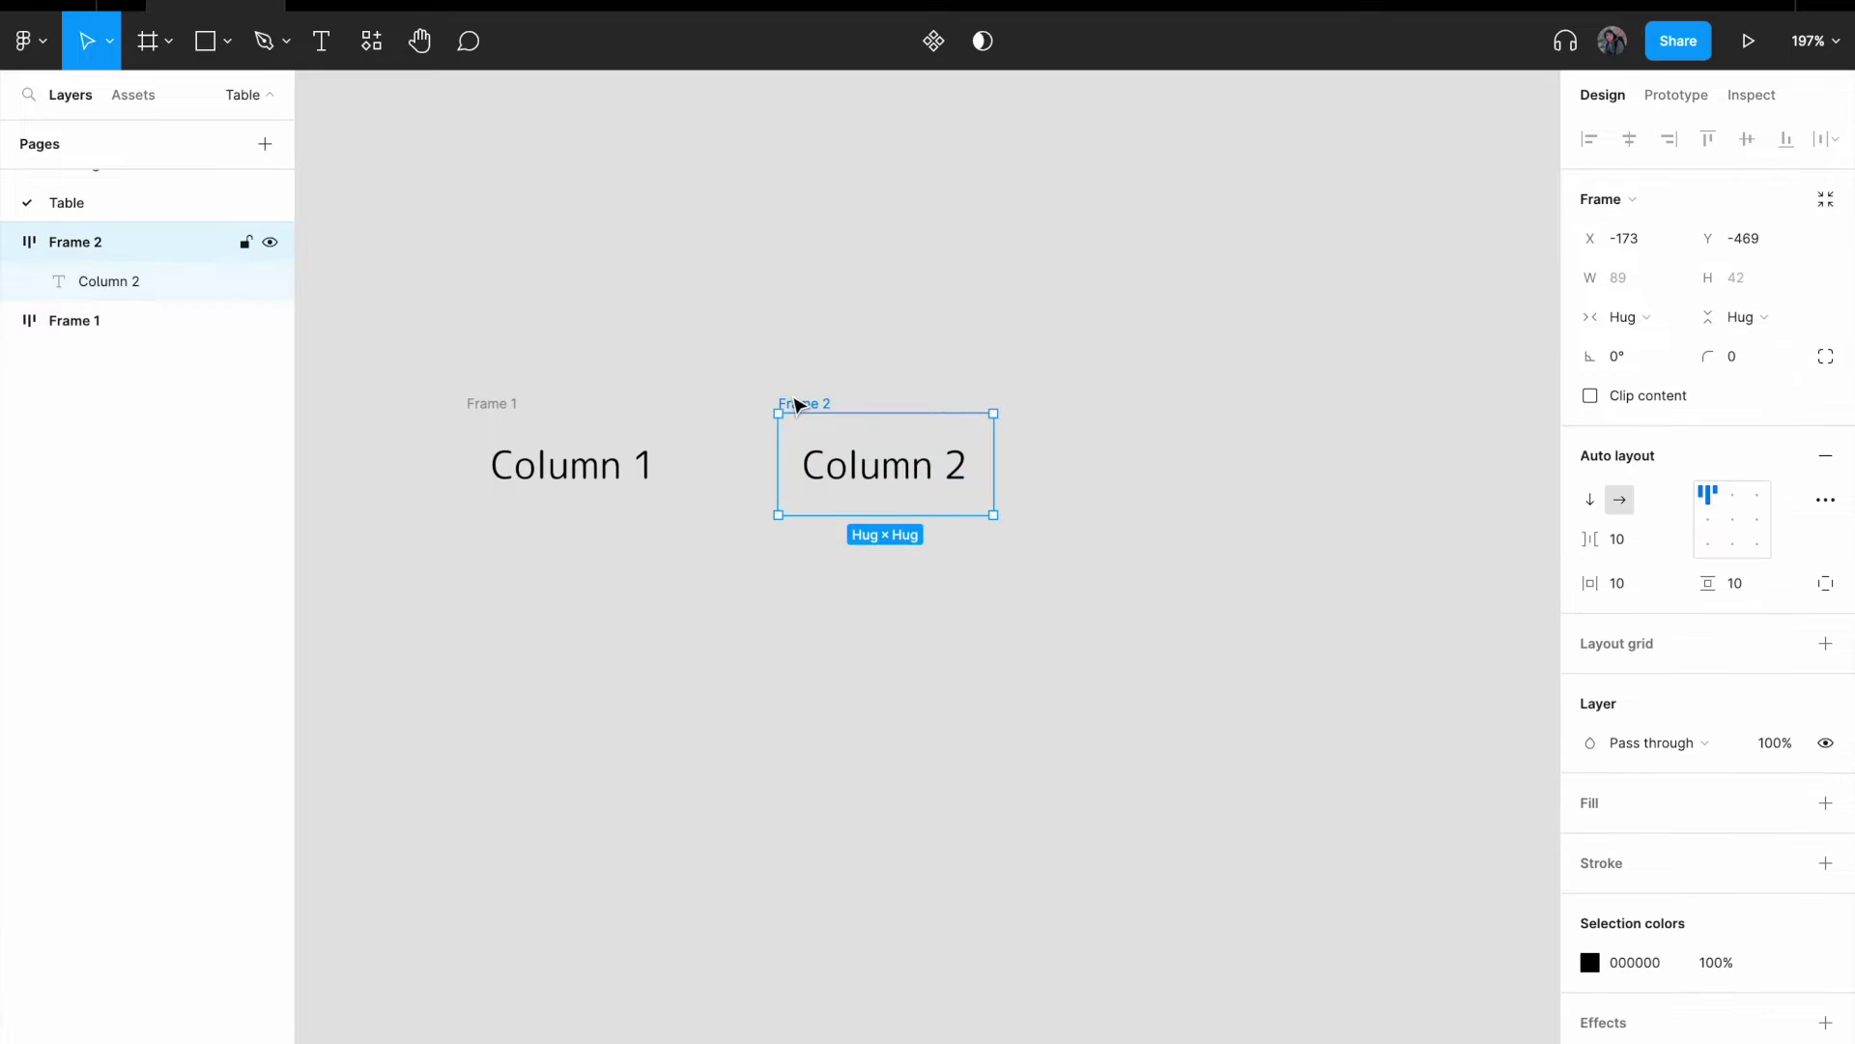
- Duplicate Frame 2 as Frame 3, edit its text to 'Column 3', and align it
{"action": "key", "text": "ctrl+d"}
{"action": "double_click", "coordinate": [1234, 465]}
{"action": "key", "text": "Right"}
{"action": "key", "text": "BackSpace"}
{"action": "type", "text": "3"}
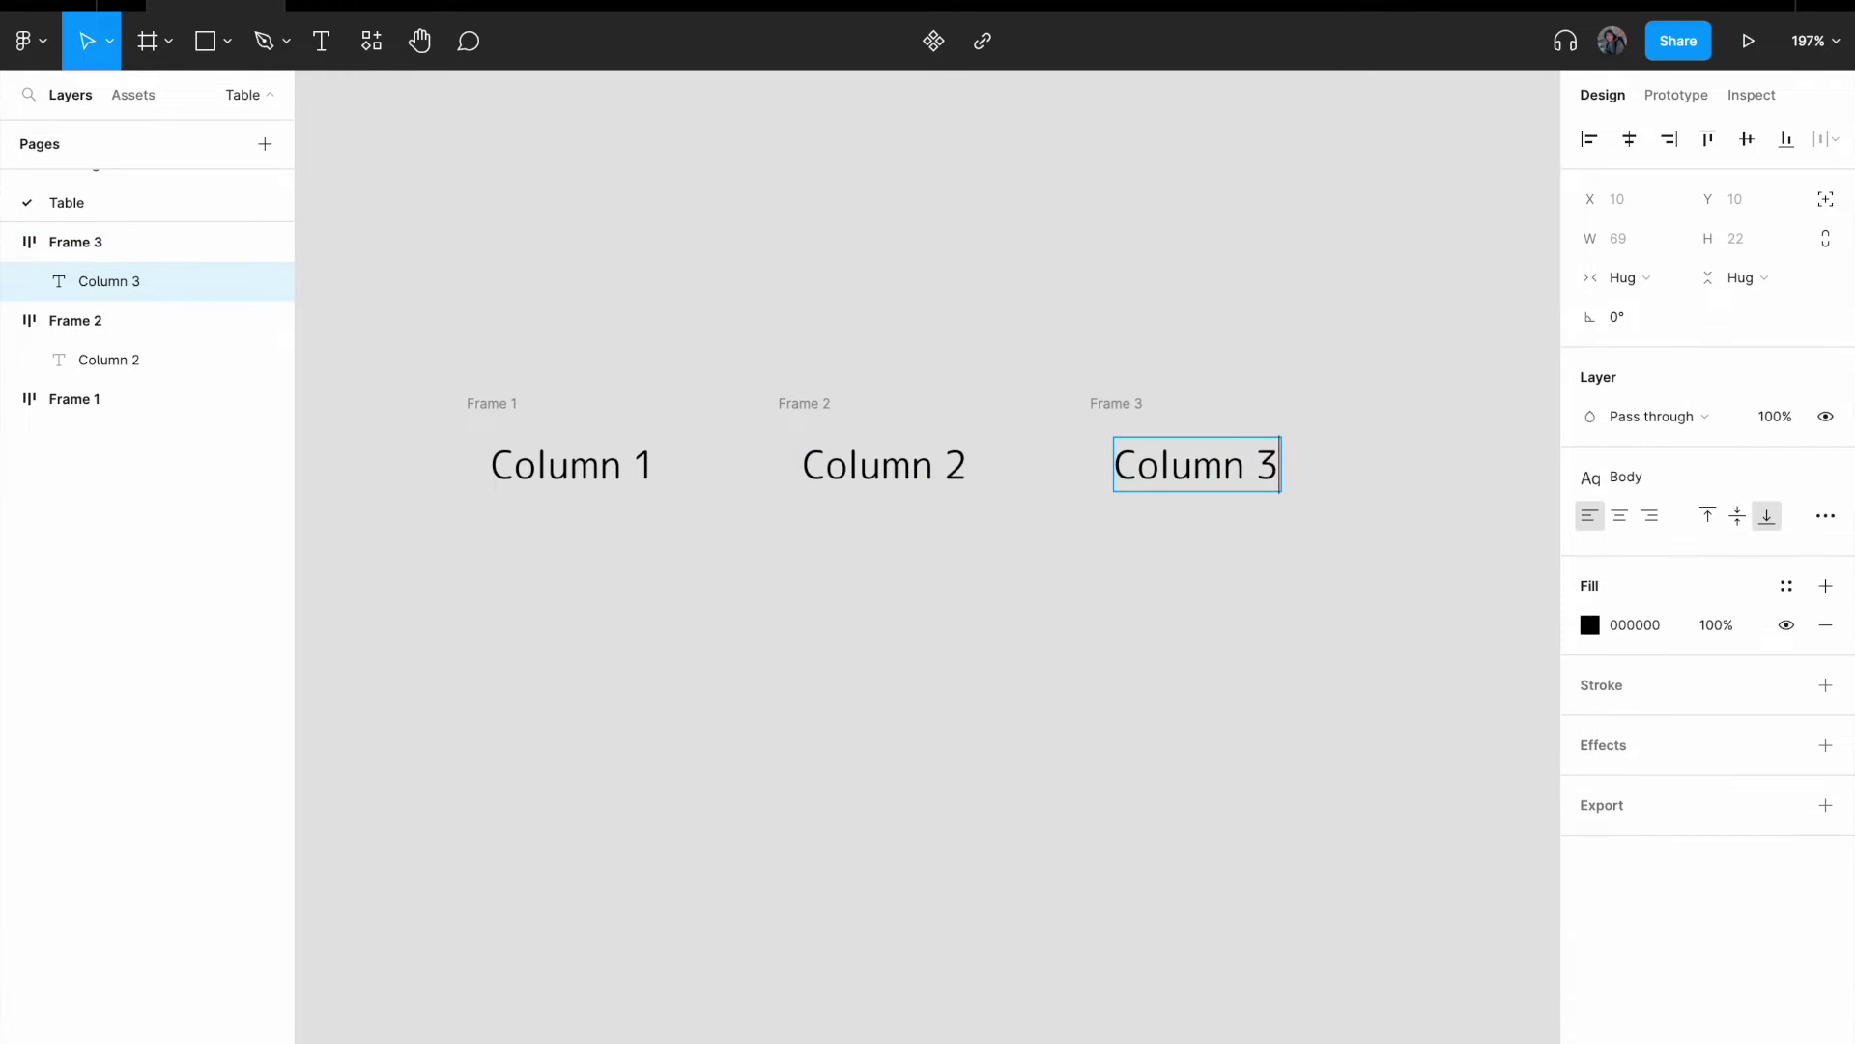
{"action": "left_click", "coordinate": [1106, 363]}
{"action": "left_click_drag", "start_coordinate": [1119, 402], "coordinate": [1110, 402]}
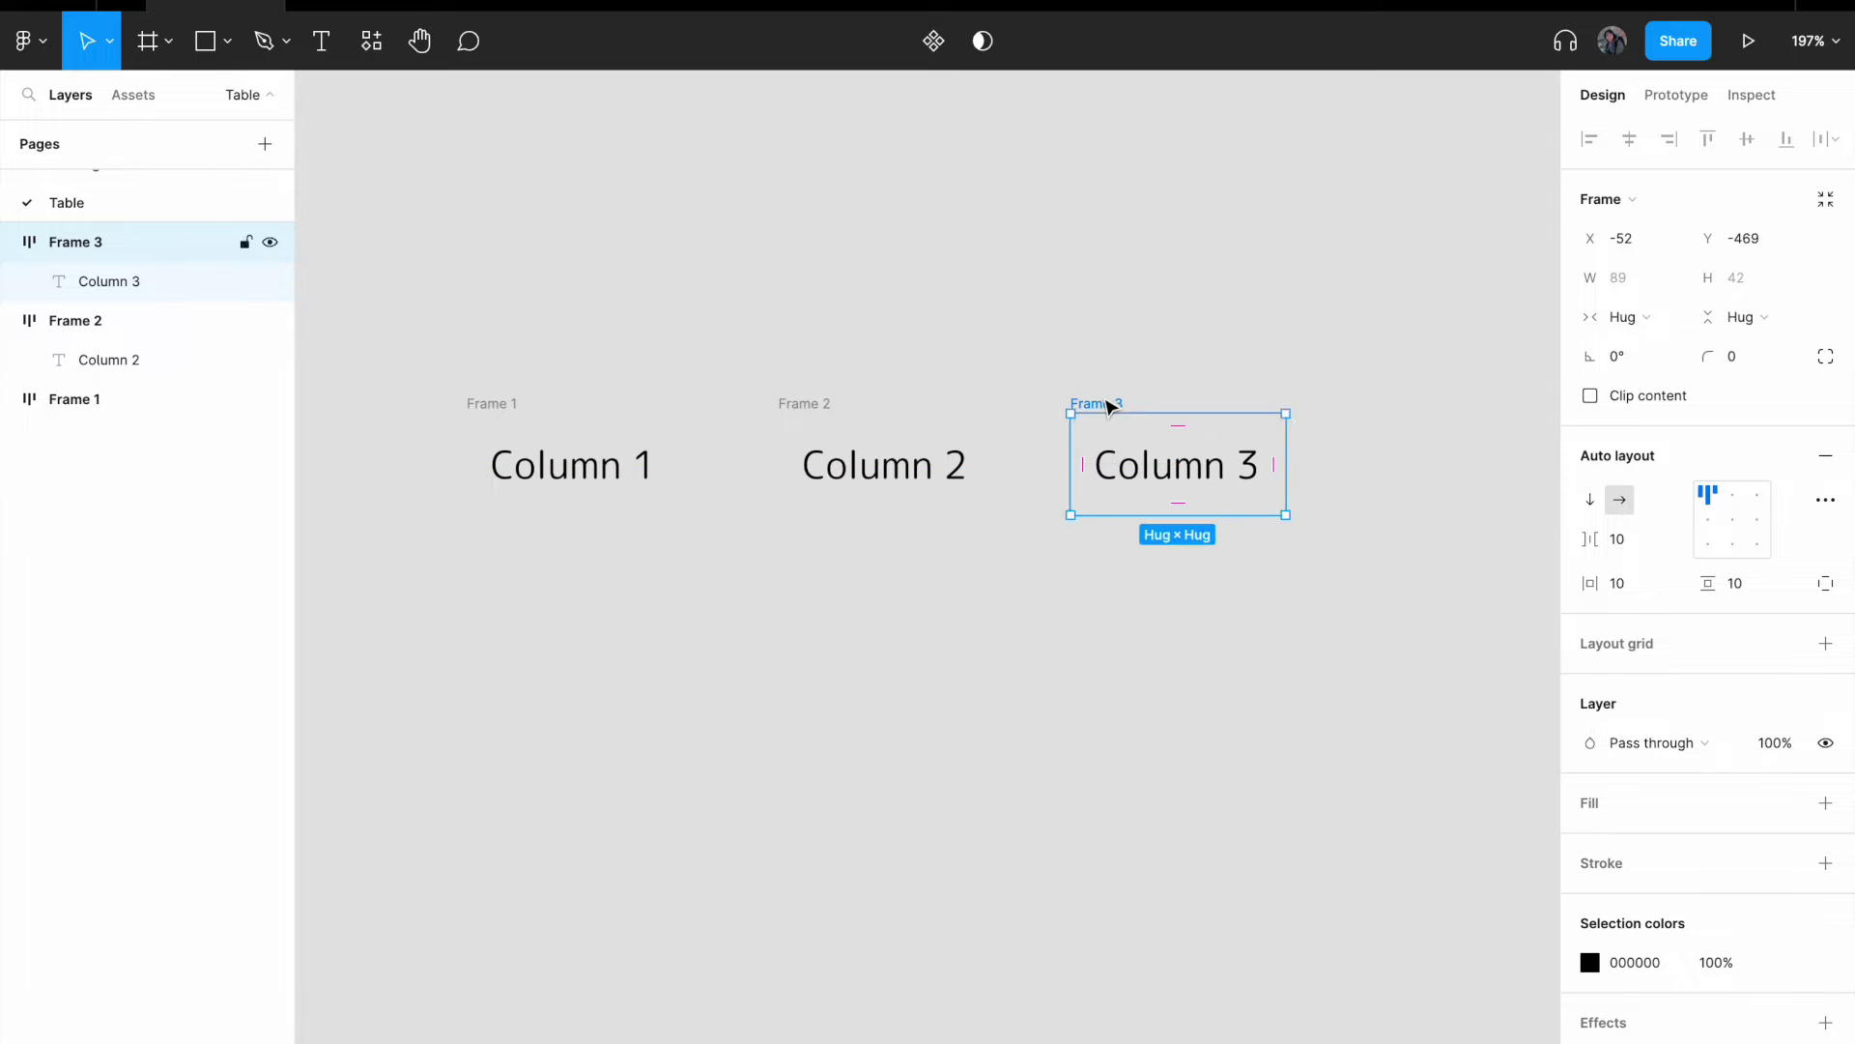
- Duplicate Frame 3 as Frame 4, even the gaps, and edit its text to 'Column 4'
{"action": "key", "text": "ctrl+d"}
{"action": "left_click_drag", "start_coordinate": [1417, 406], "coordinate": [1385, 404]}
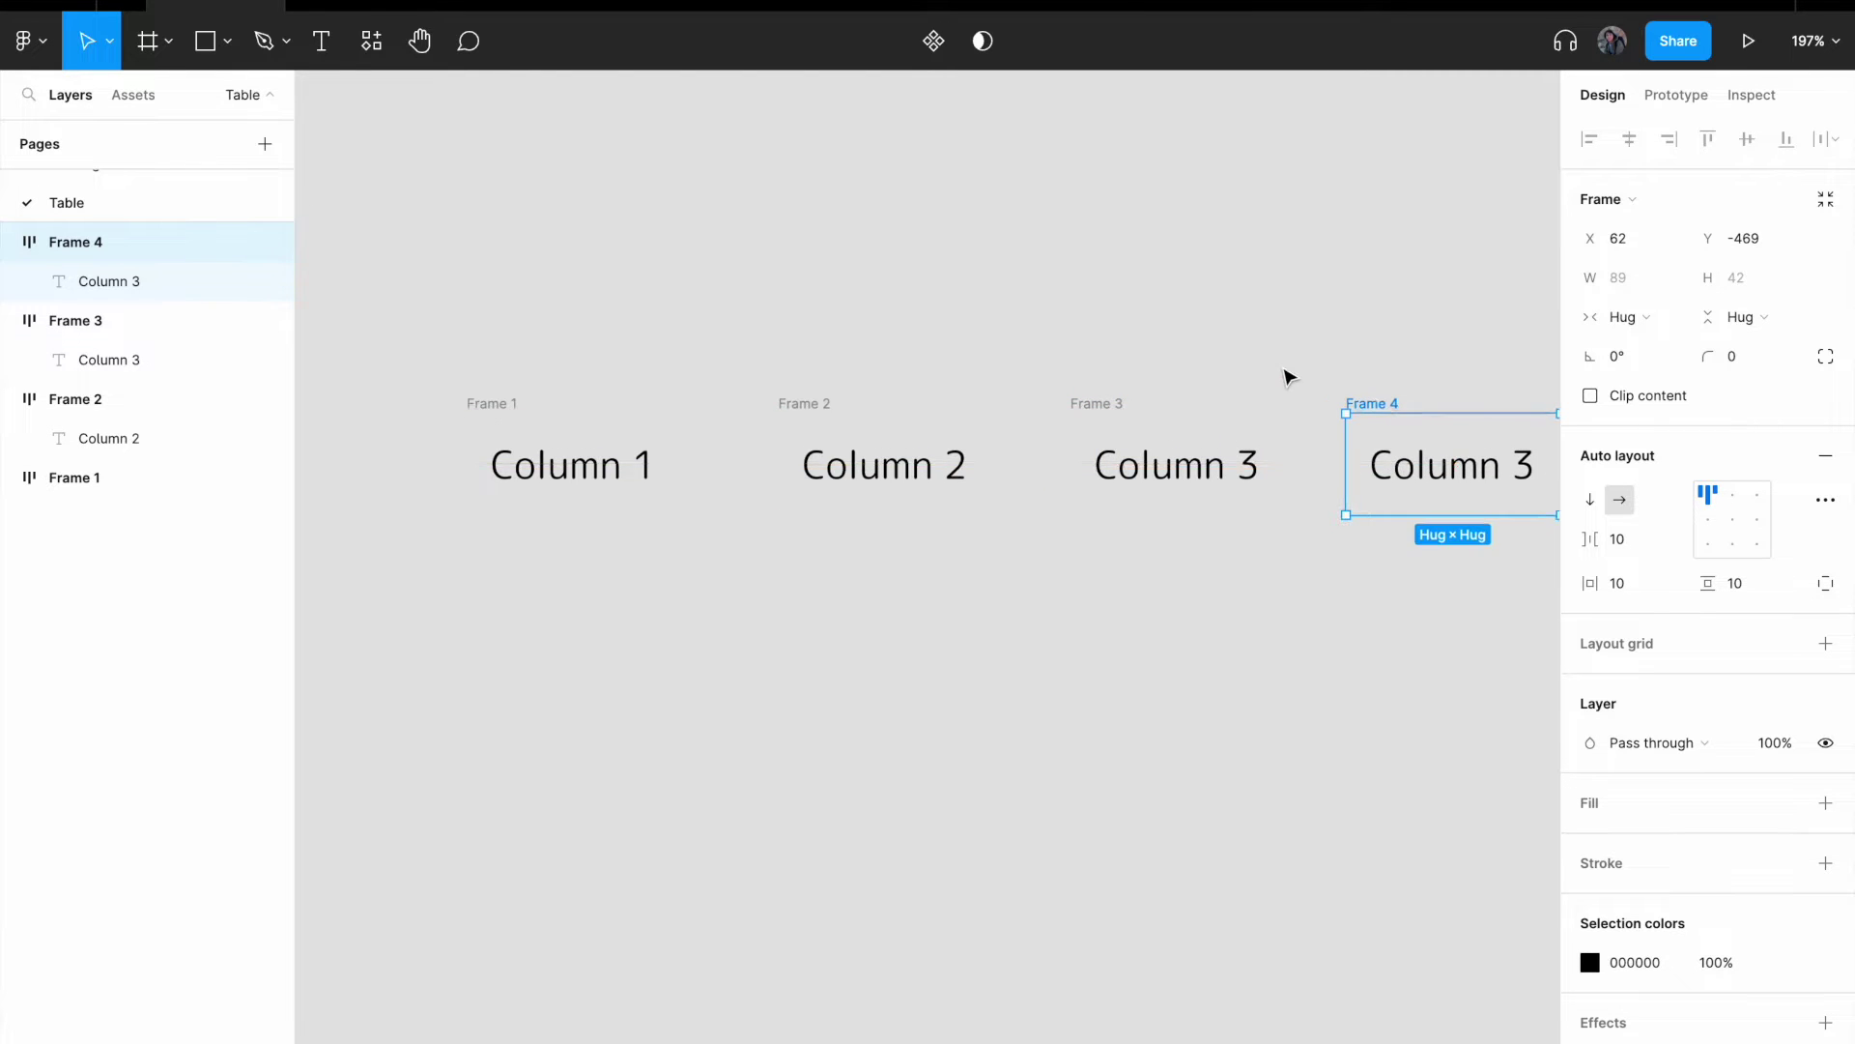
{"action": "scroll", "coordinate": [1277, 376], "scroll_direction": "down", "scroll_amount": 2}
{"action": "scroll", "coordinate": [1277, 376], "scroll_direction": "right", "scroll_amount": 3}
{"action": "left_click", "coordinate": [799, 360]}
{"action": "double_click", "coordinate": [1263, 455]}
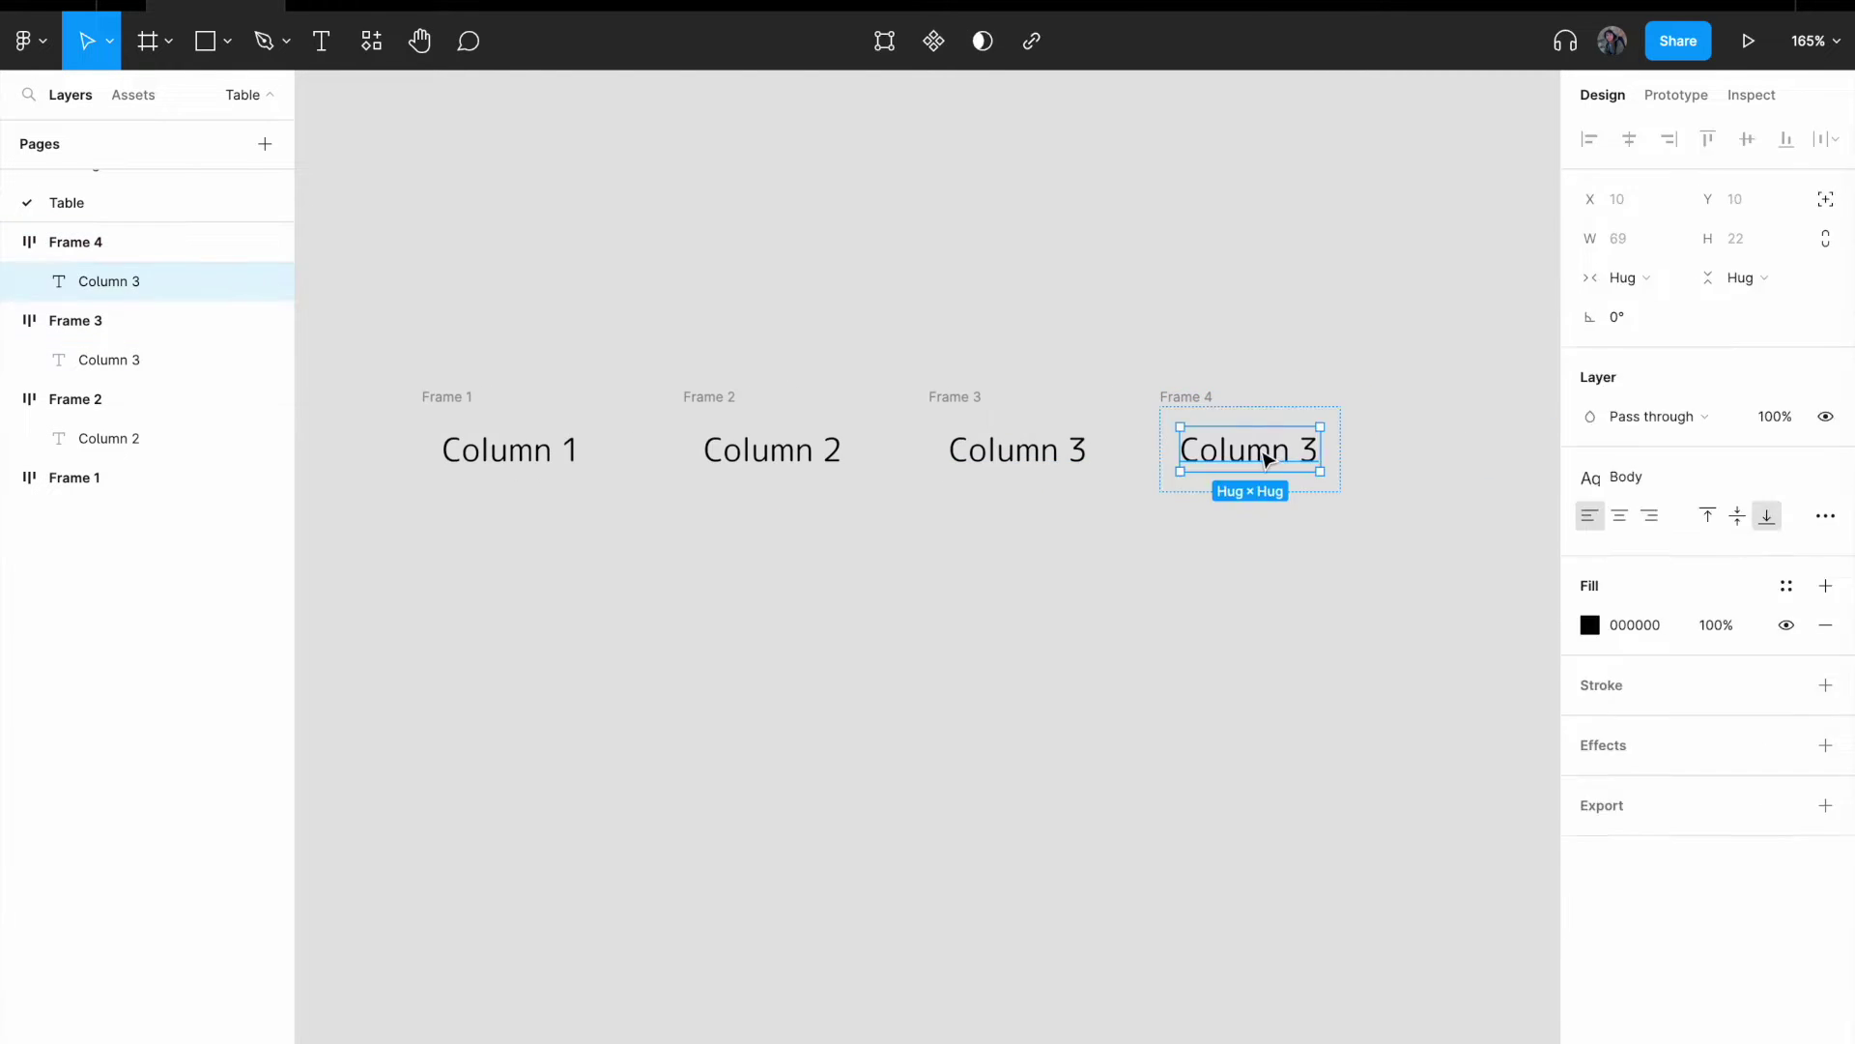
{"action": "double_click", "coordinate": [1319, 452]}
{"action": "key", "text": "BackSpace"}
{"action": "type", "text": "4"}
{"action": "left_click", "coordinate": [1062, 335]}
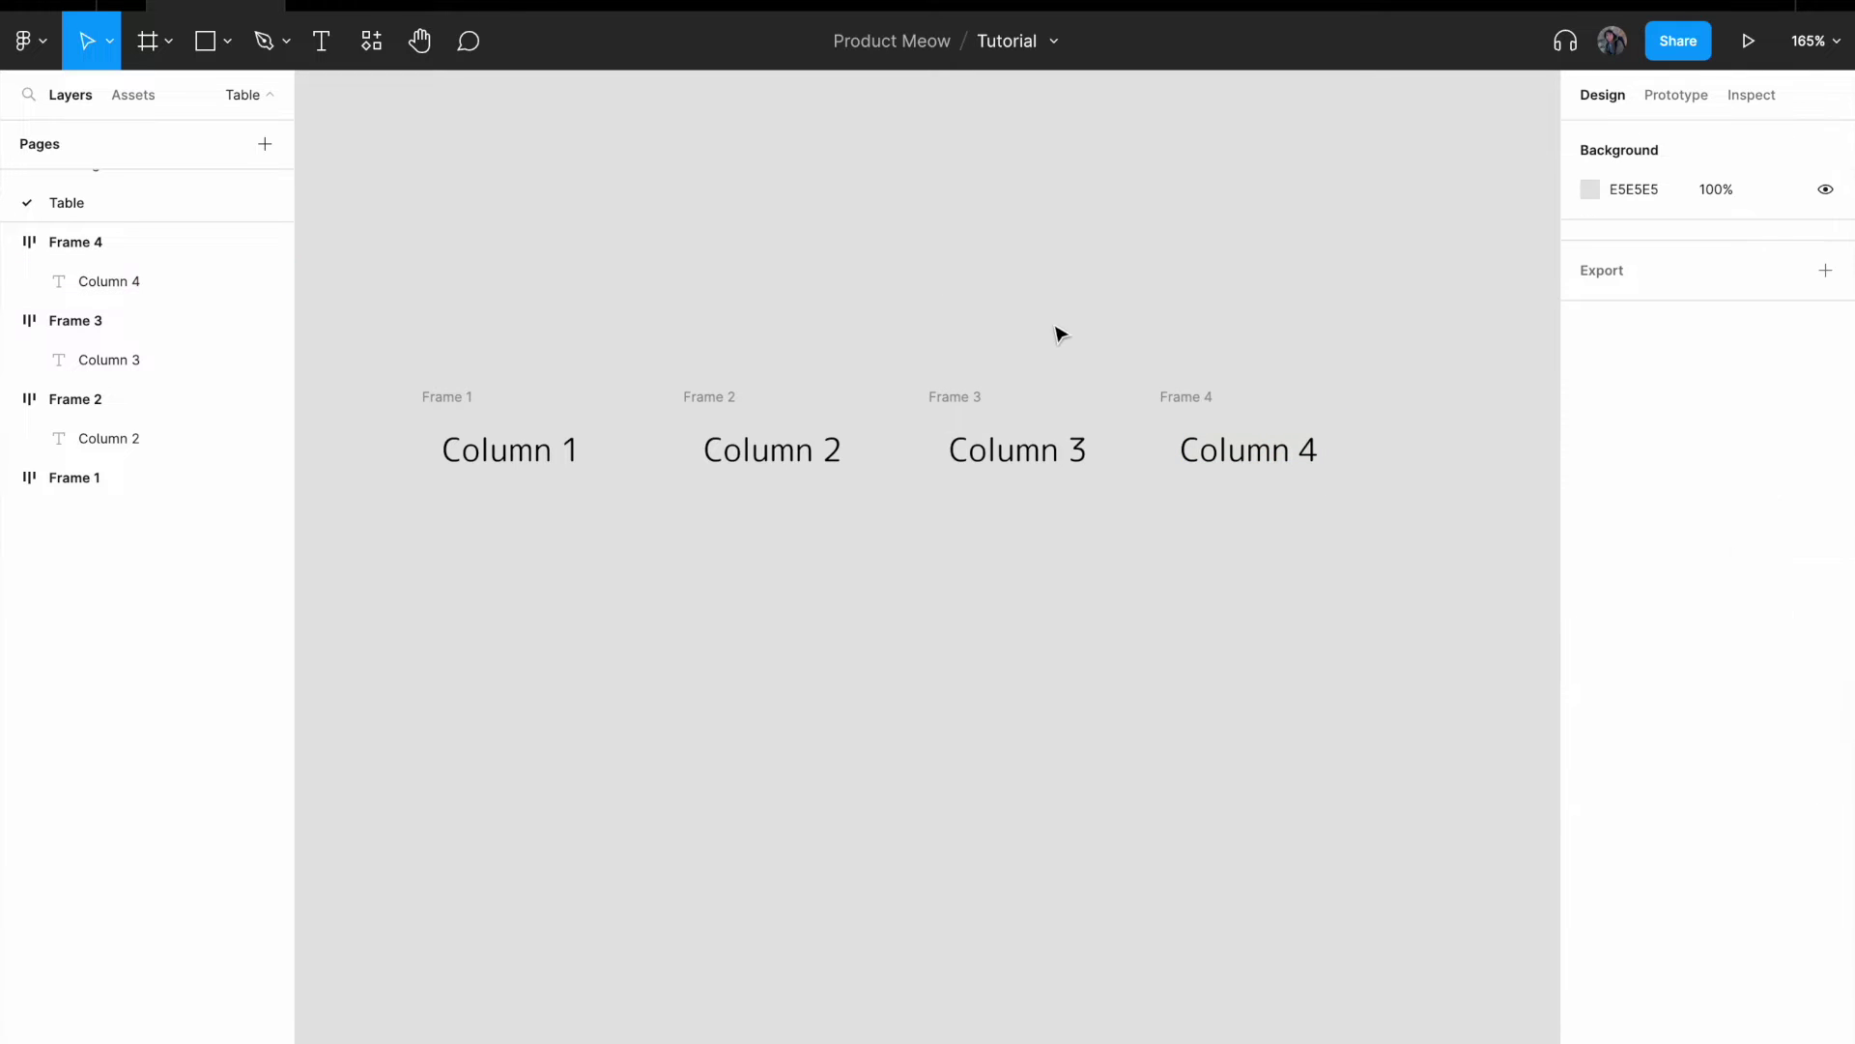
- Wrap Frames 1–4 in auto-layout Frame 5 with 0 spacing and move it up-left
{"action": "left_click_drag", "start_coordinate": [422, 316], "coordinate": [1434, 599]}
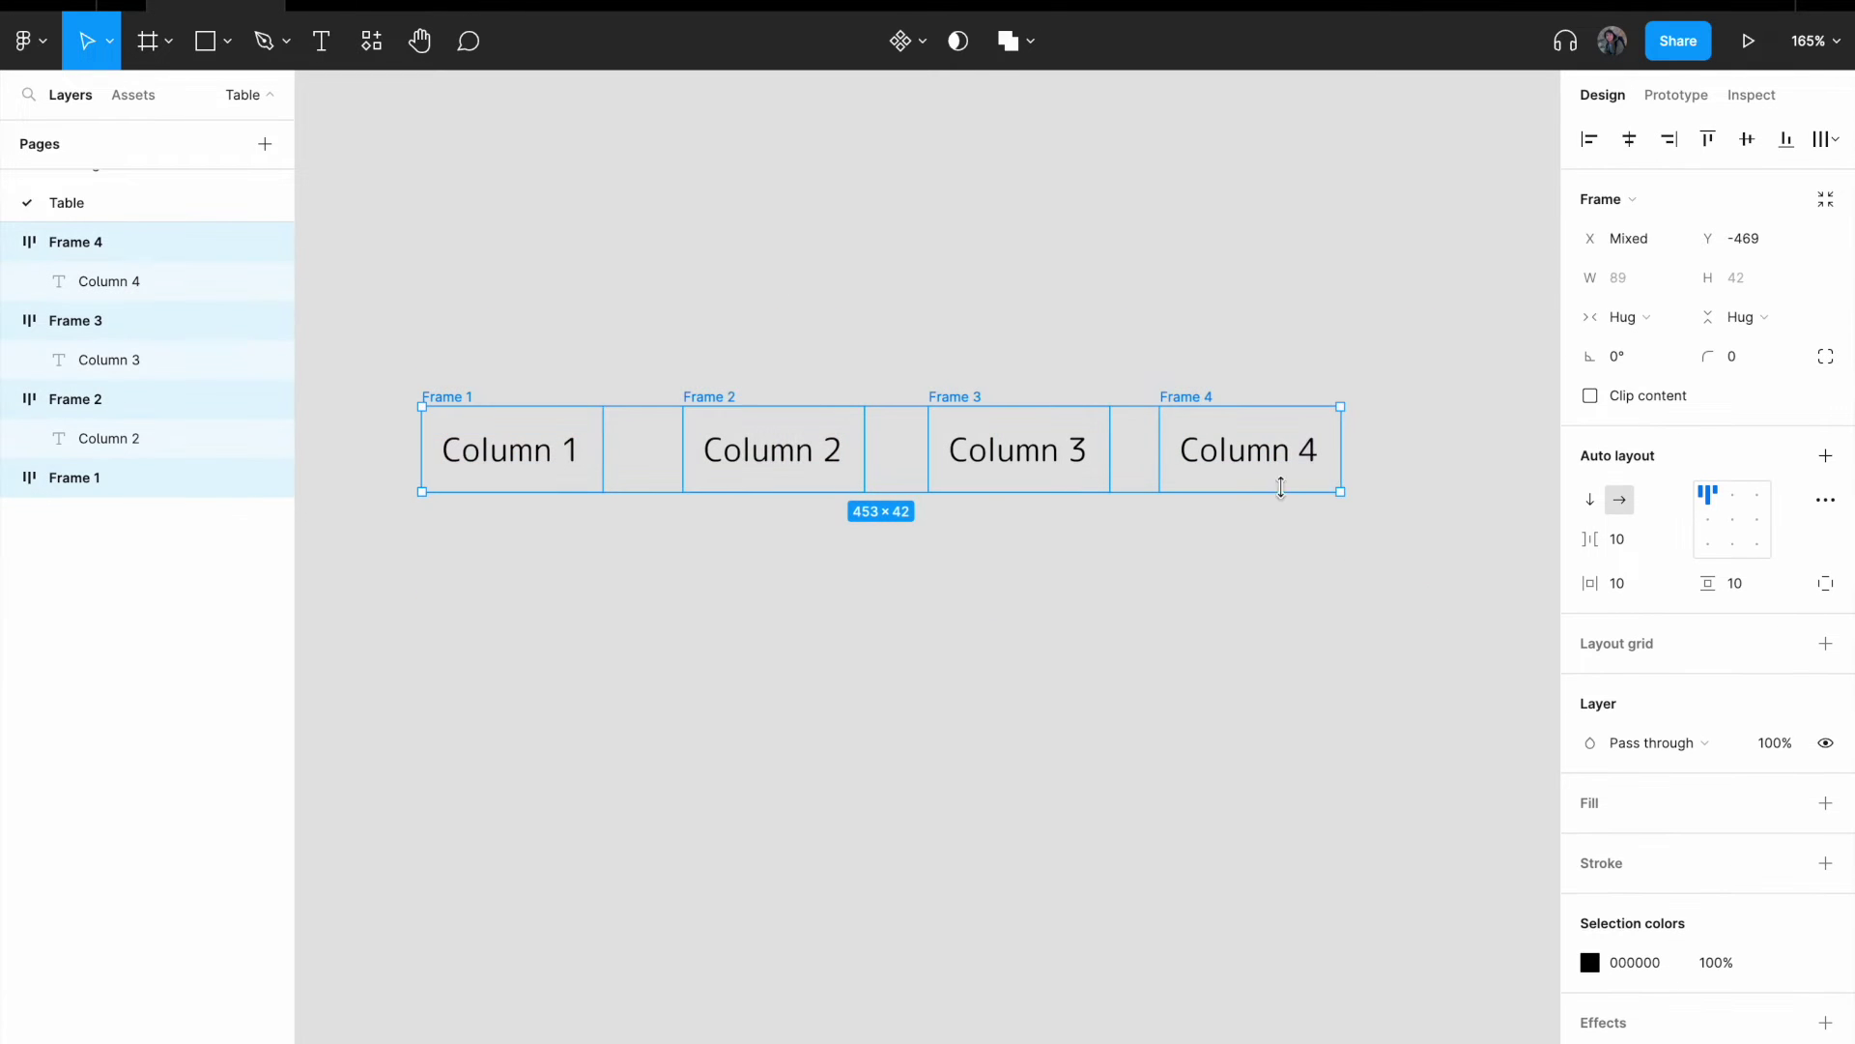
{"action": "right_click", "coordinate": [1232, 467]}
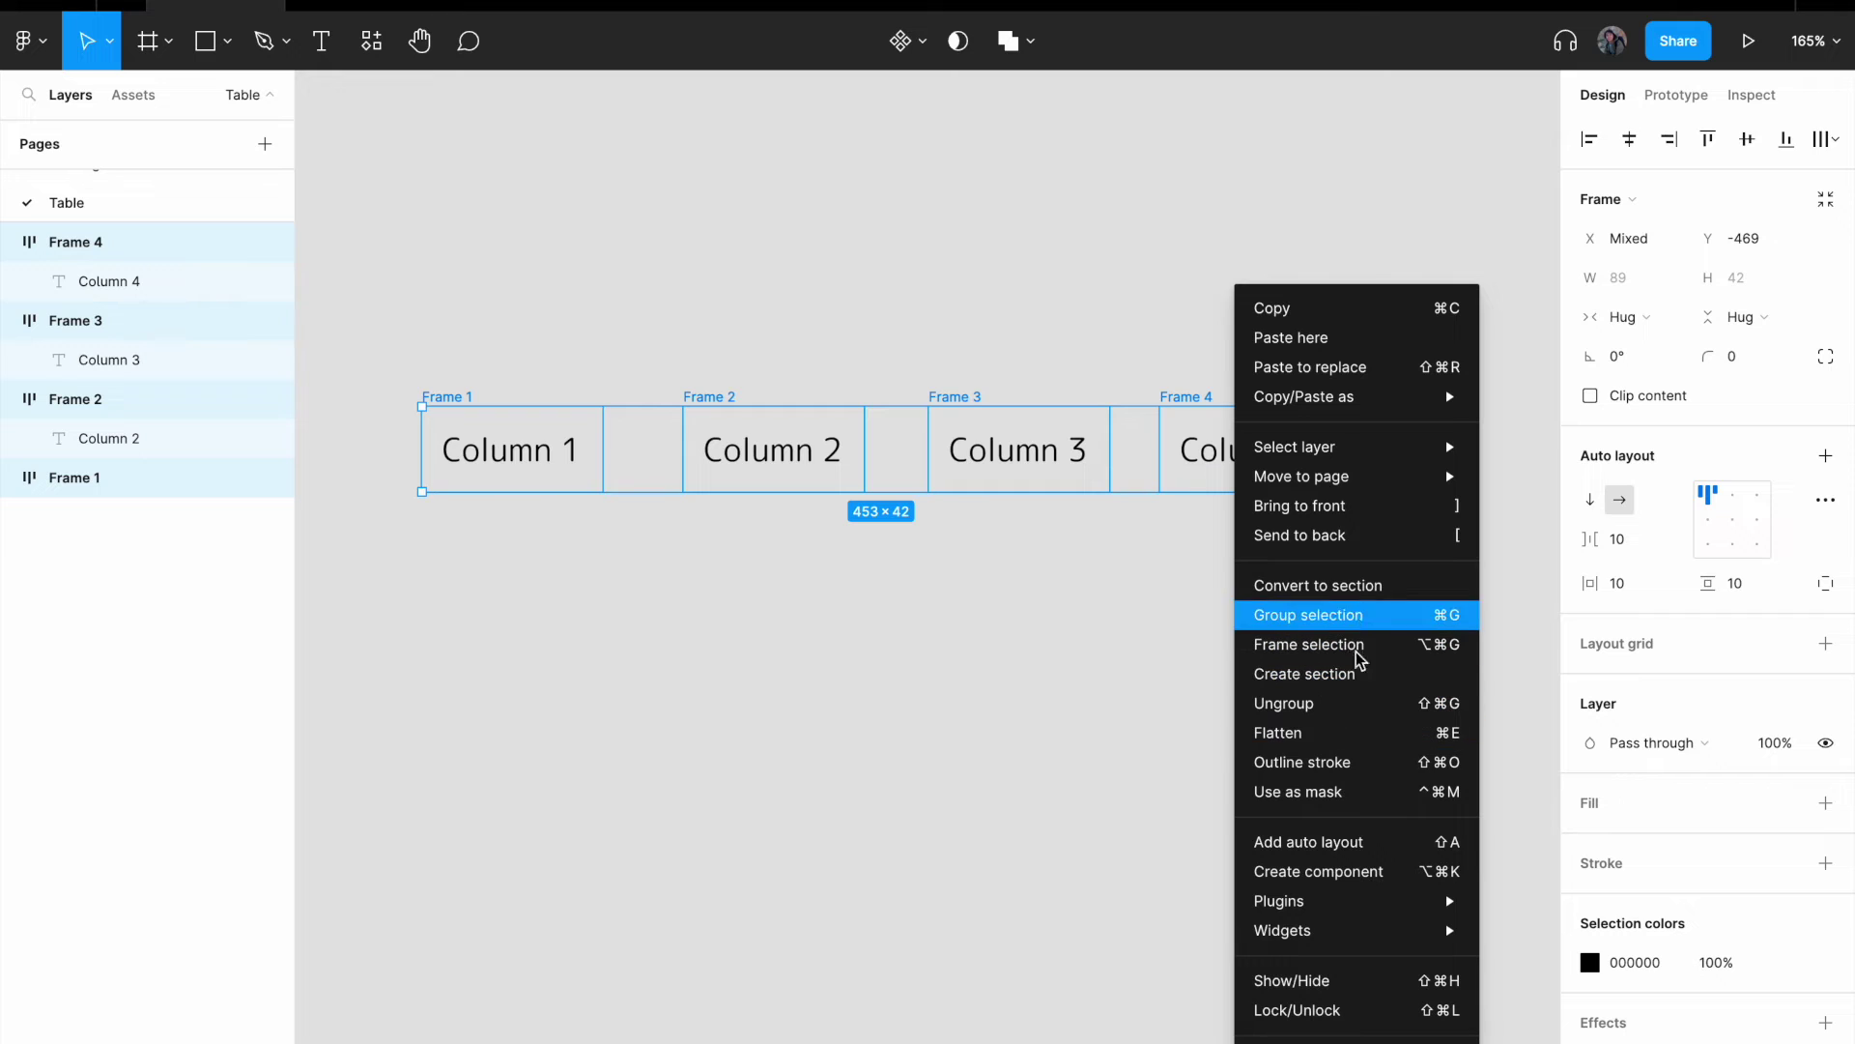
{"action": "left_click", "coordinate": [1353, 840]}
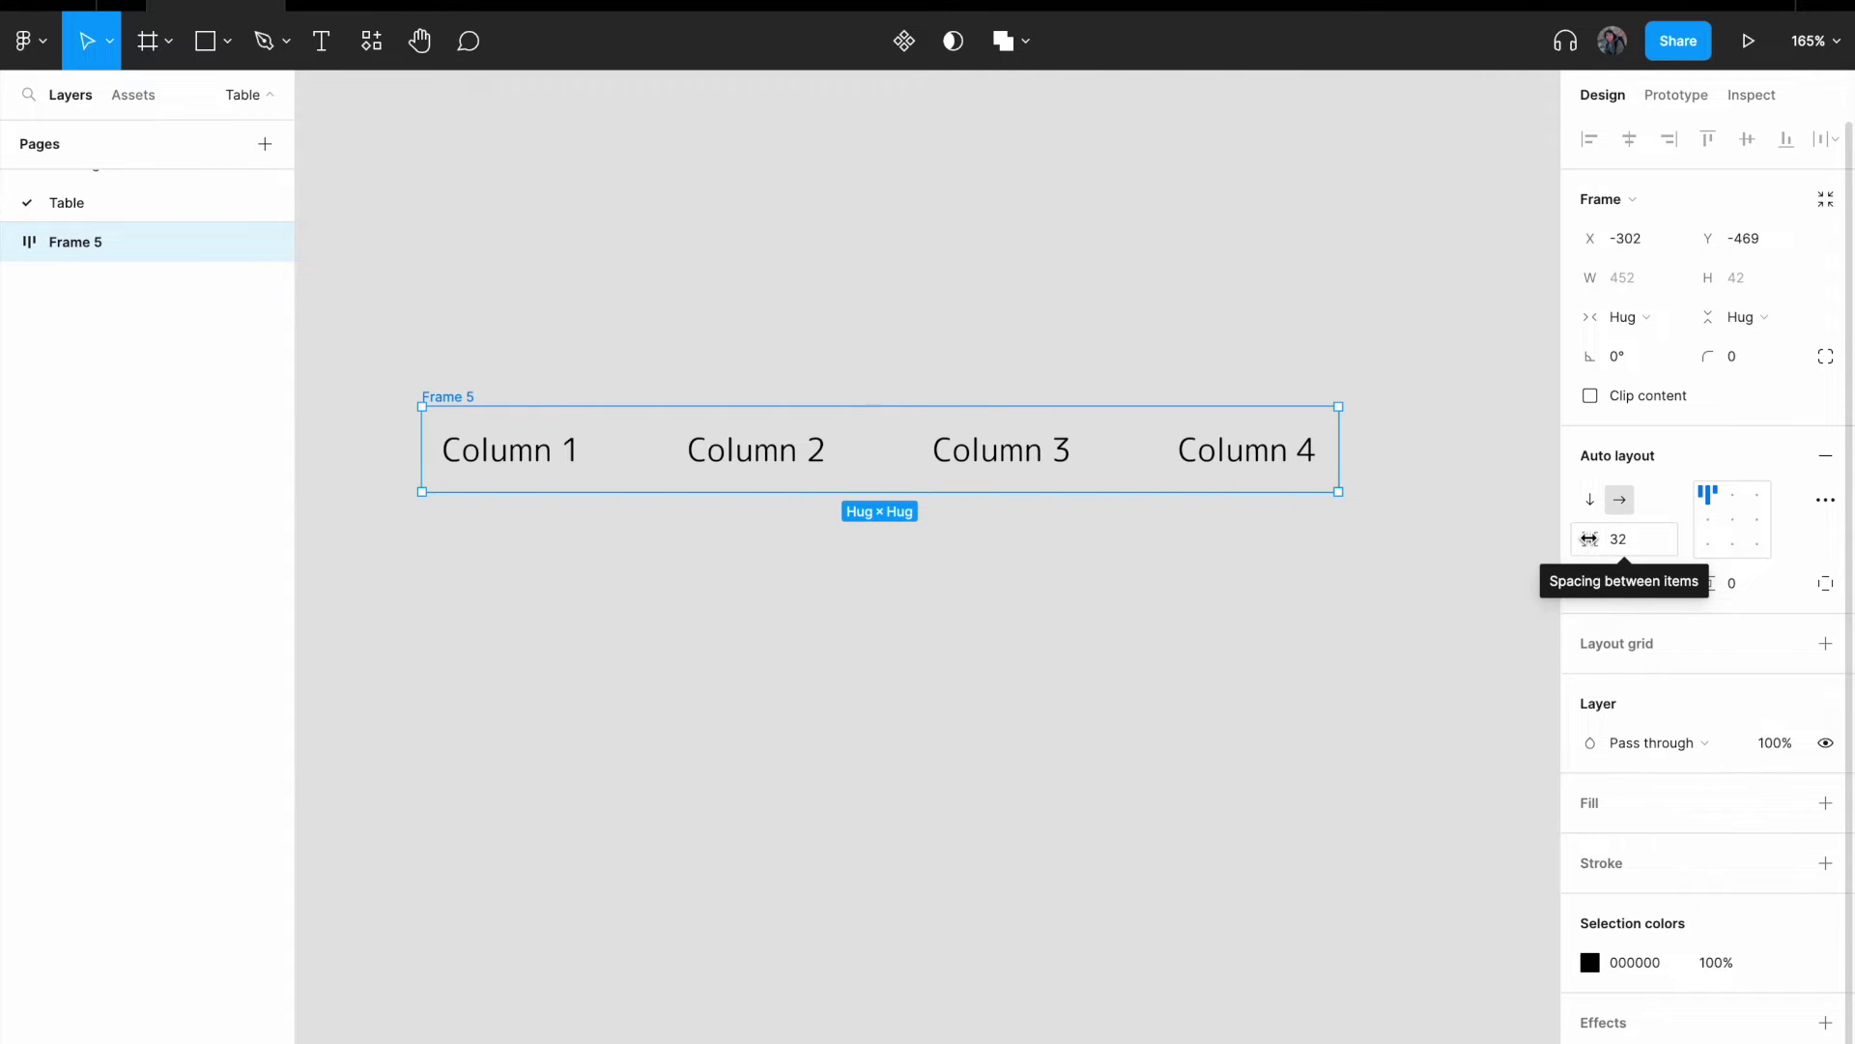
{"action": "left_click", "coordinate": [1632, 539]}
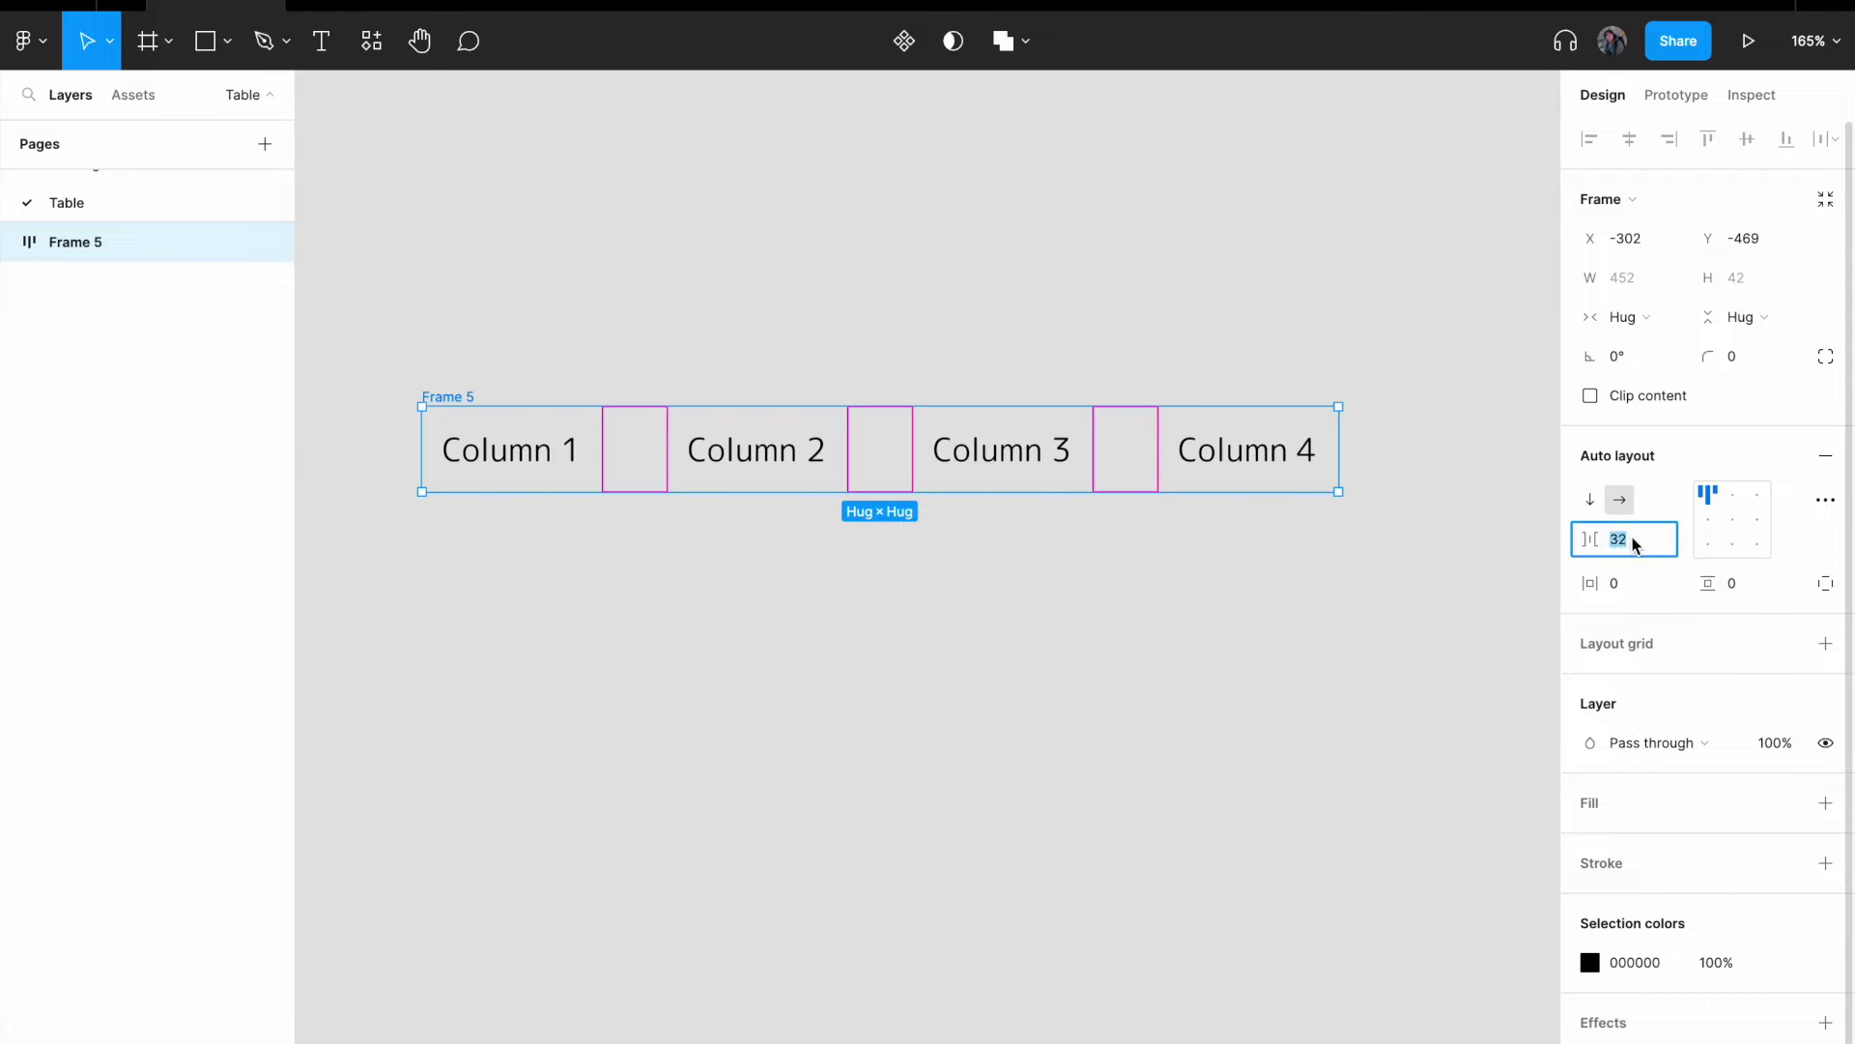
{"action": "type", "text": "0"}
{"action": "key", "text": "Return"}
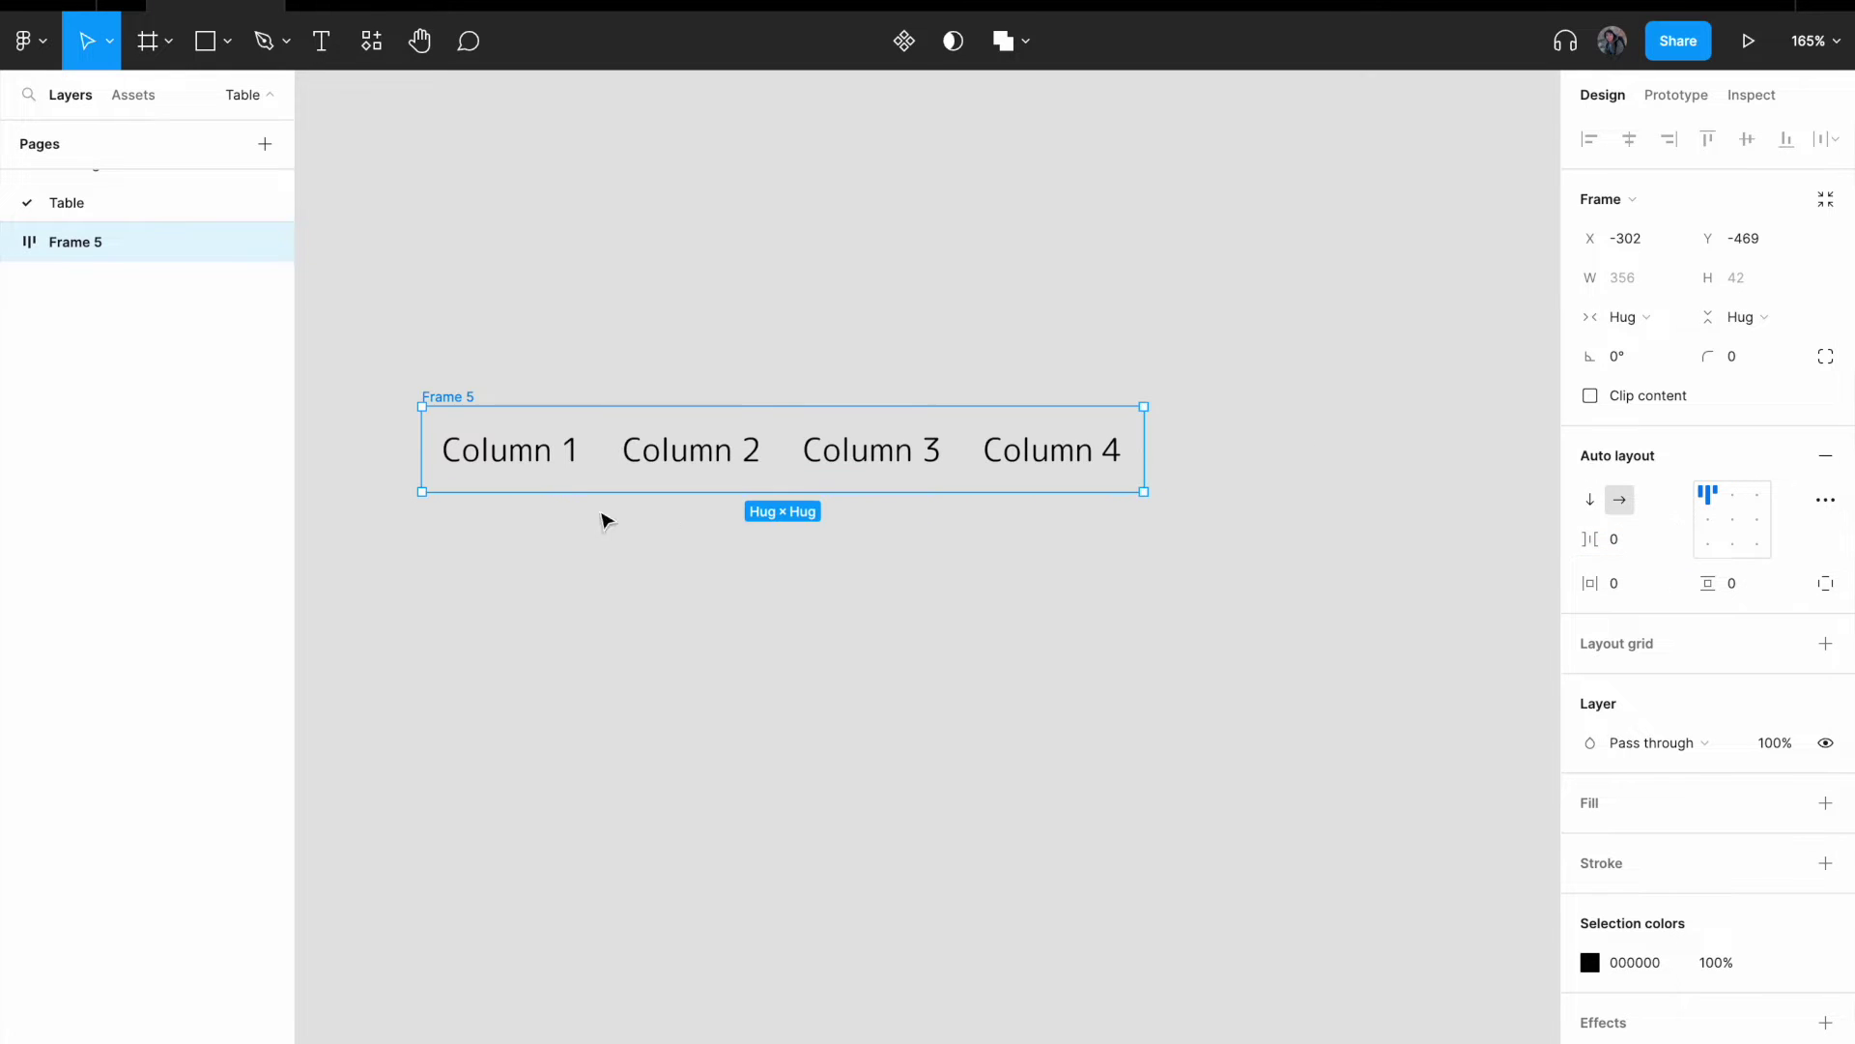
{"action": "left_click_drag", "start_coordinate": [460, 403], "coordinate": [421, 343]}
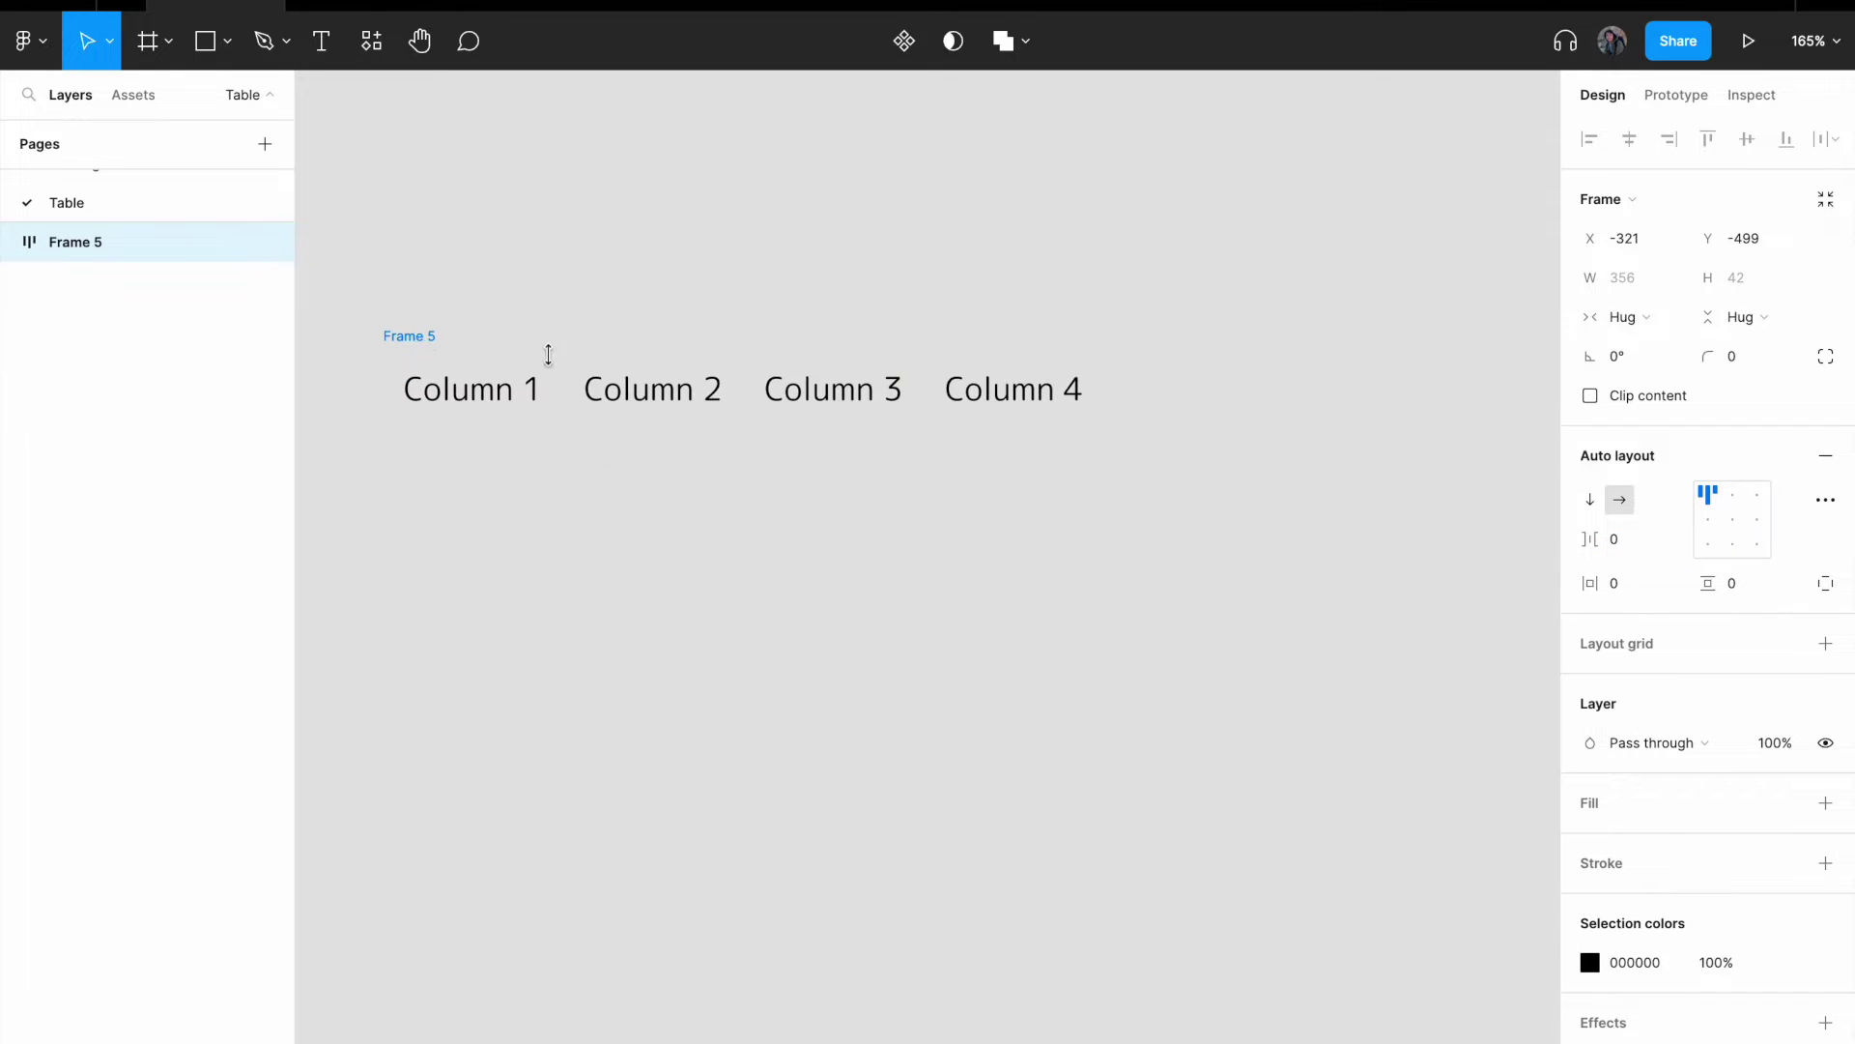
- Set all four column frames to Fill width inside the row
{"action": "left_click", "coordinate": [484, 385]}
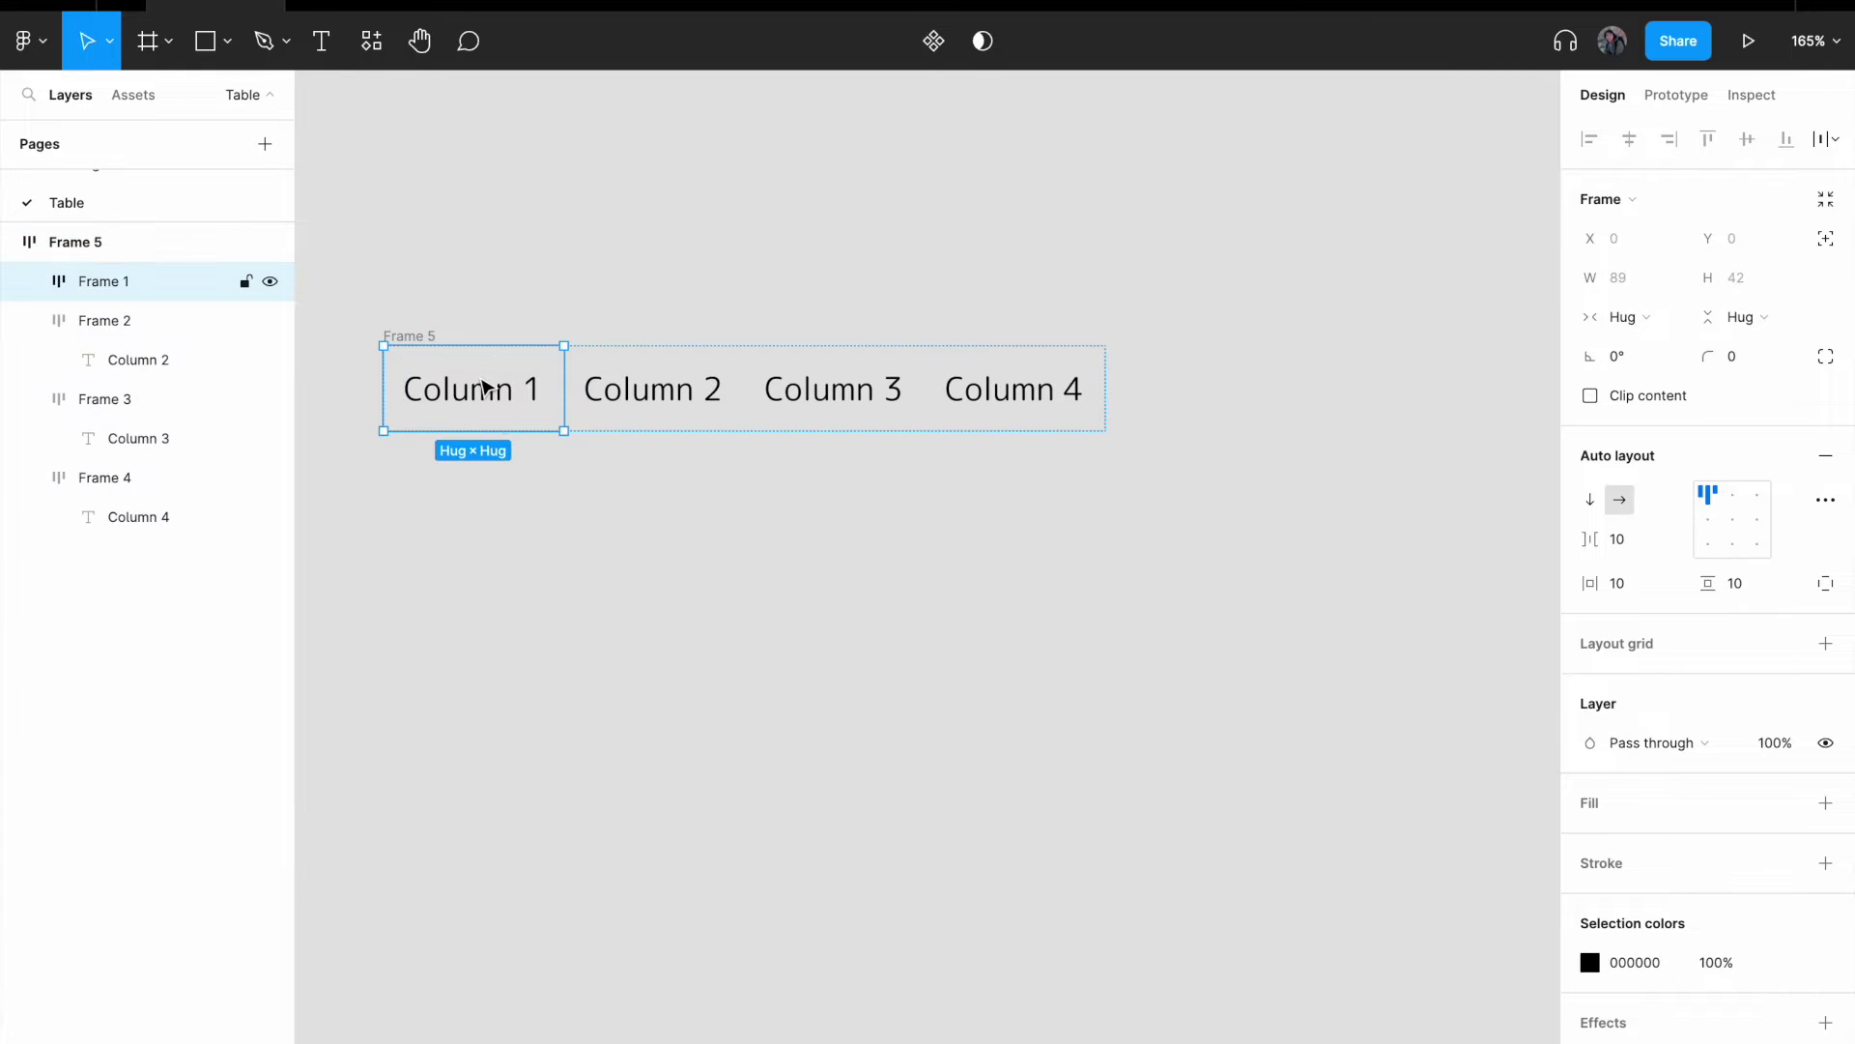
{"action": "key", "text": "ctrl+a"}
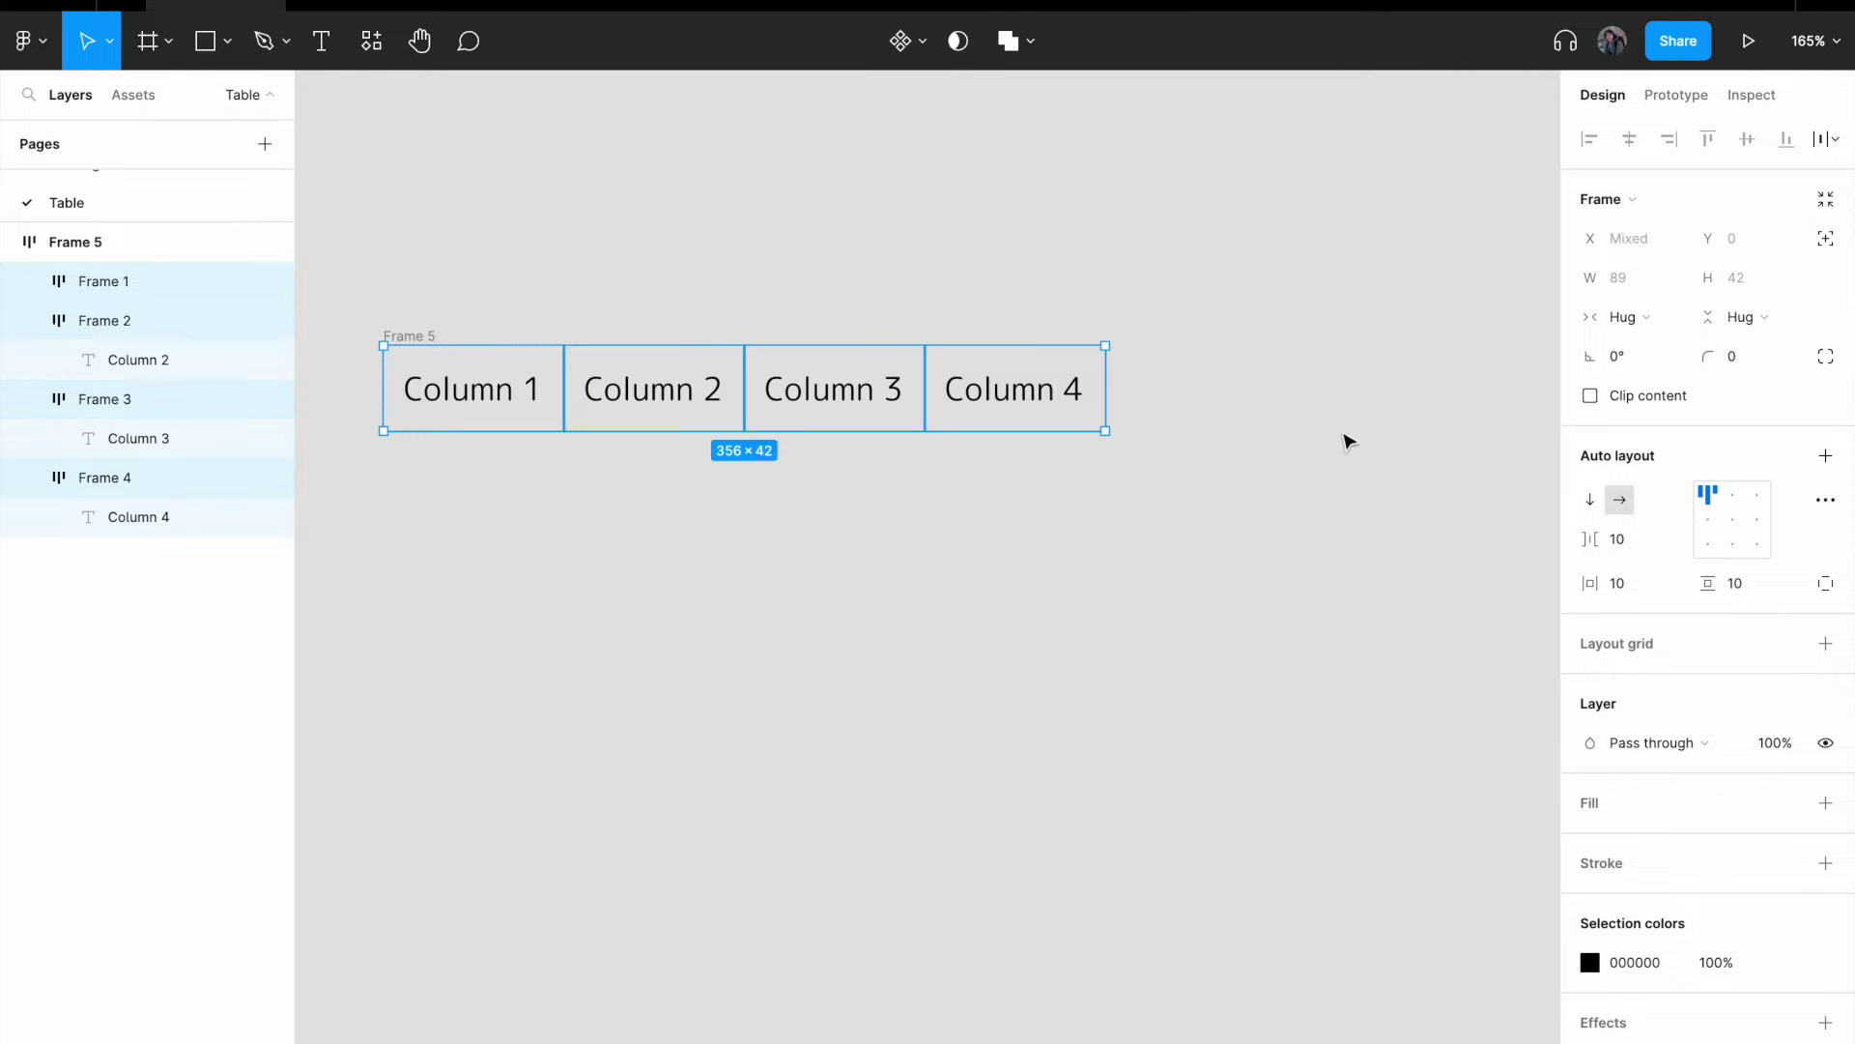
{"action": "left_click", "coordinate": [1655, 328]}
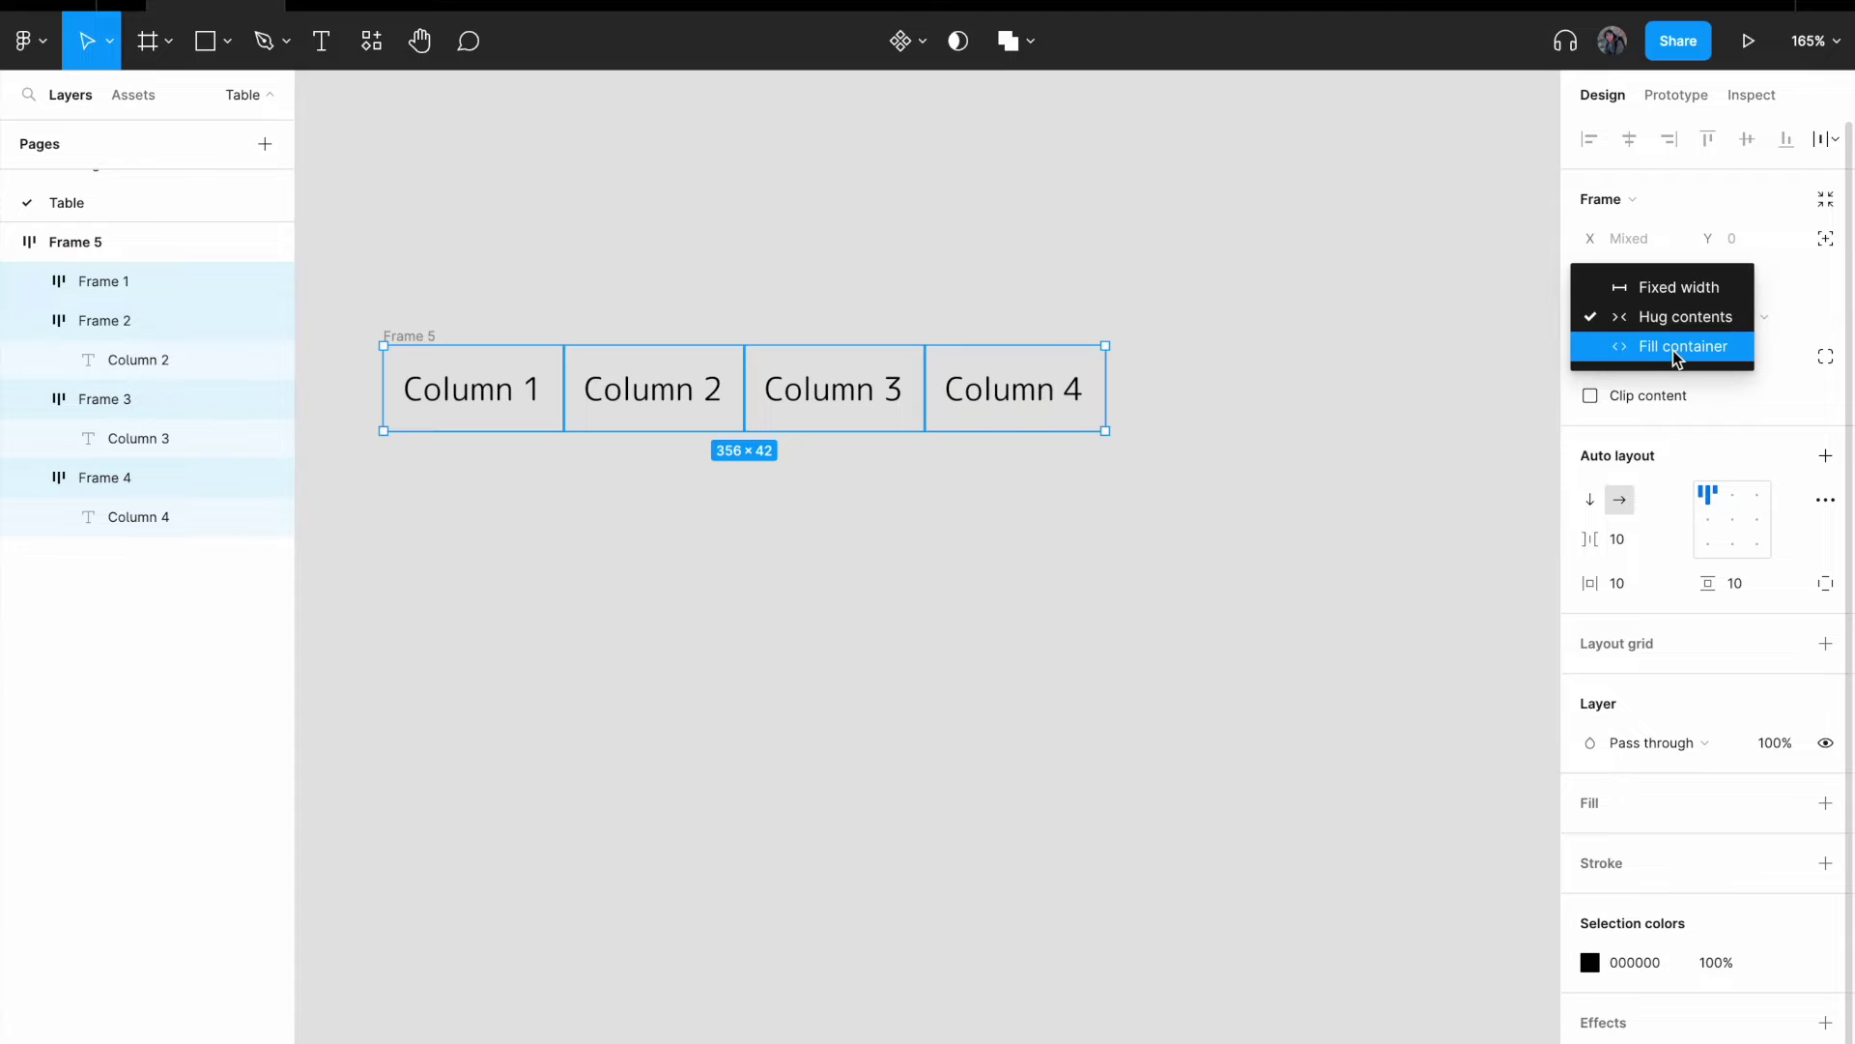
{"action": "left_click", "coordinate": [1676, 353]}
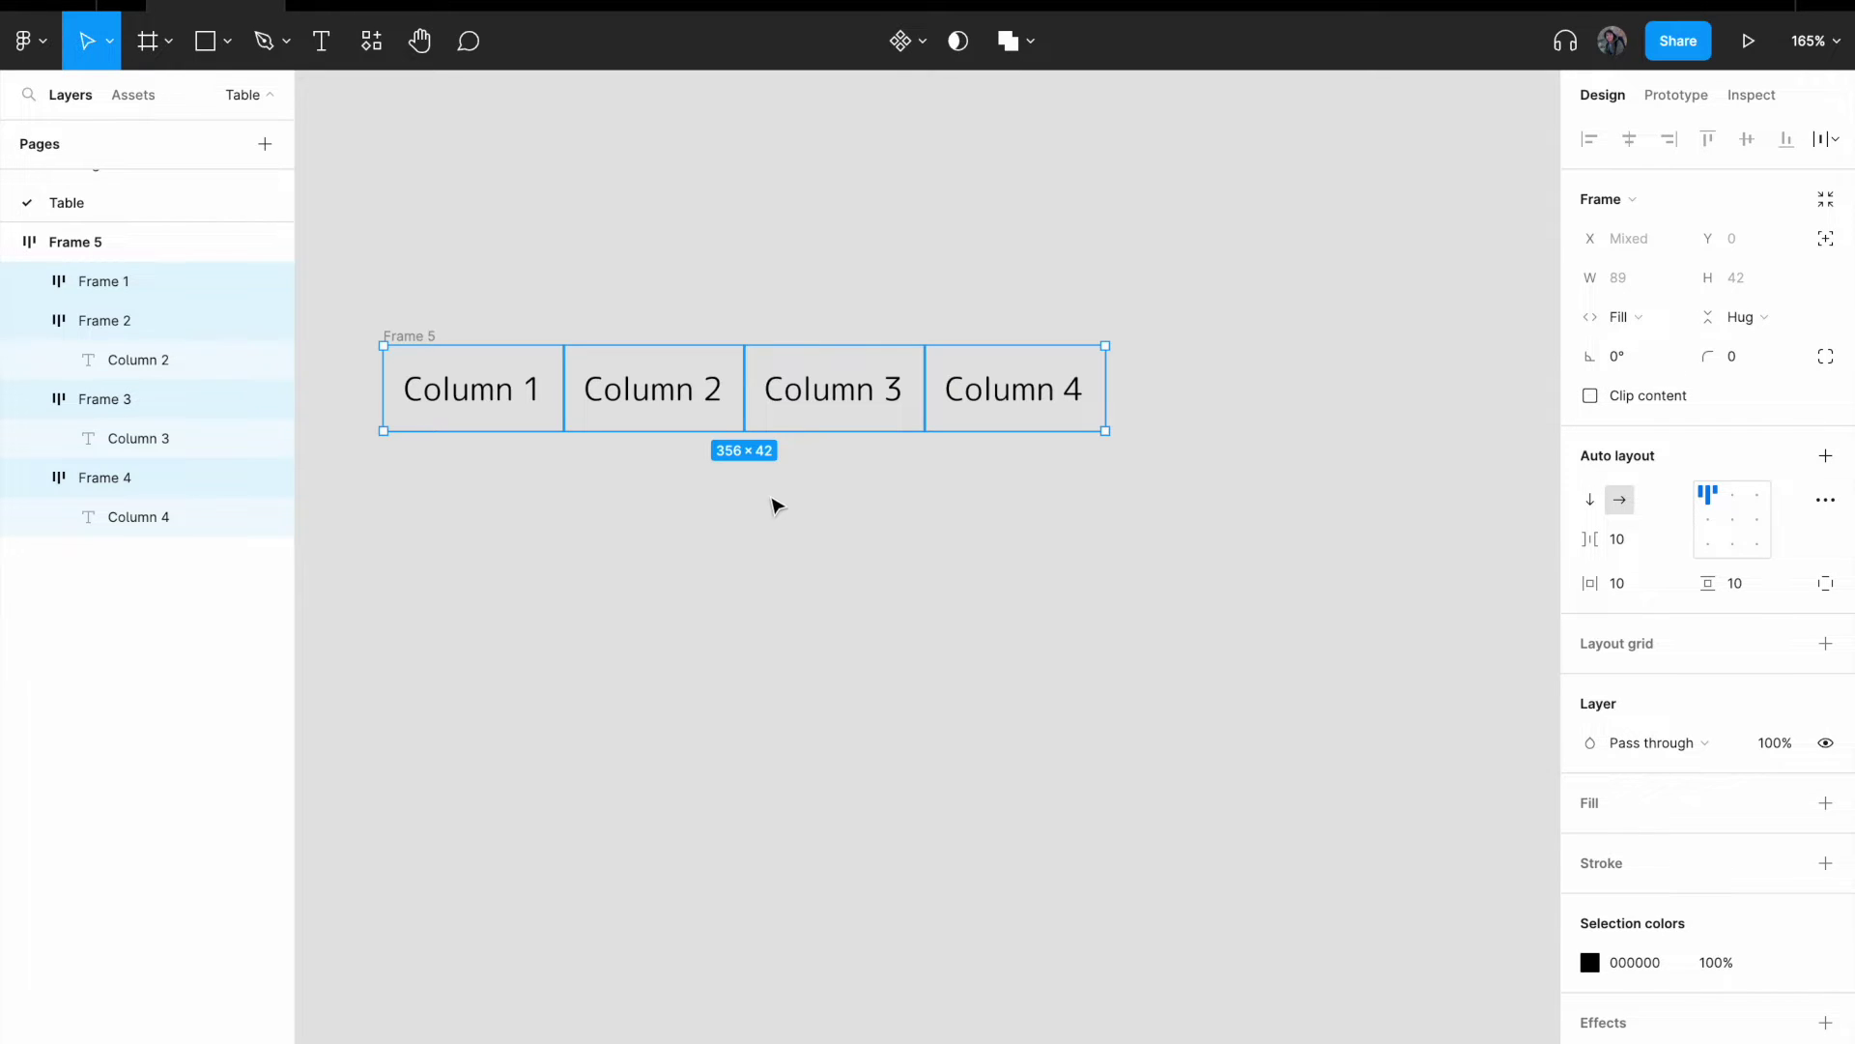
{"action": "left_click", "coordinate": [647, 520]}
- Rename the row frame to 'Header' and move it up and right
{"action": "left_click", "coordinate": [410, 335]}
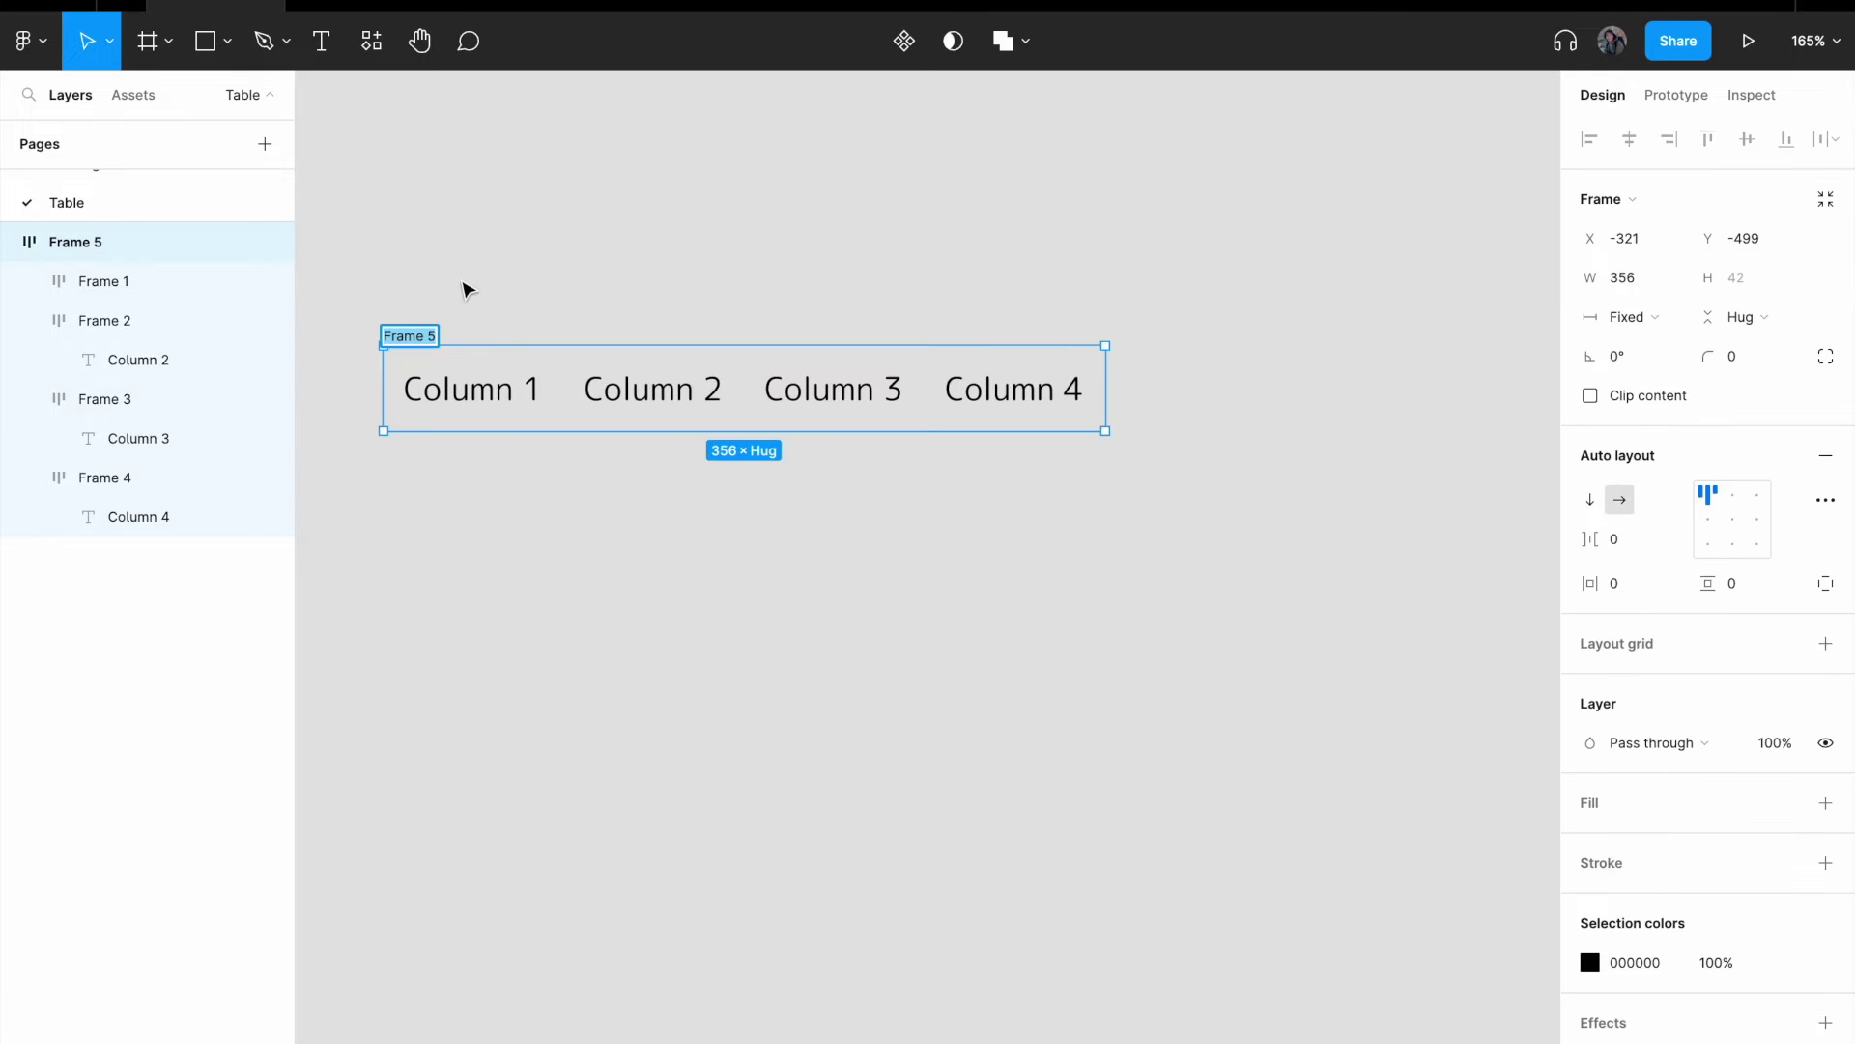
{"action": "type", "text": "Header"}
{"action": "key", "text": "Return"}
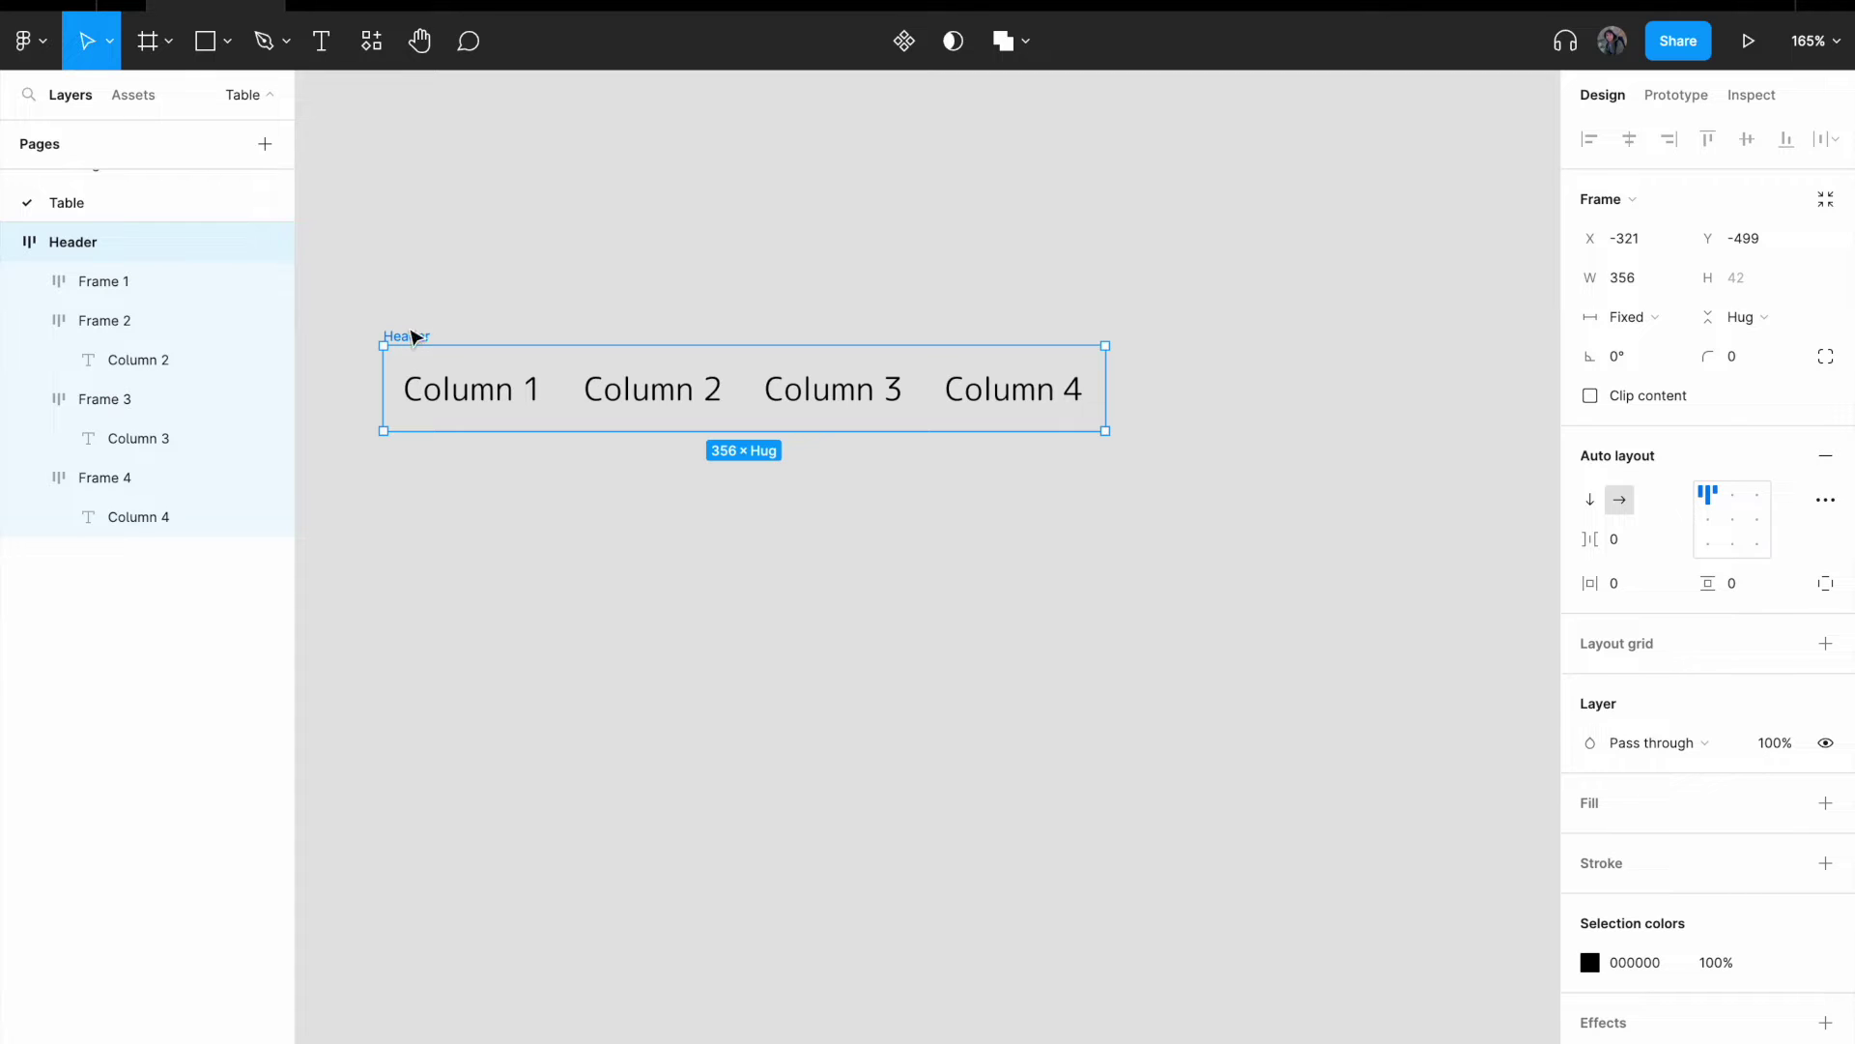
{"action": "left_click_drag", "start_coordinate": [407, 335], "coordinate": [451, 286]}
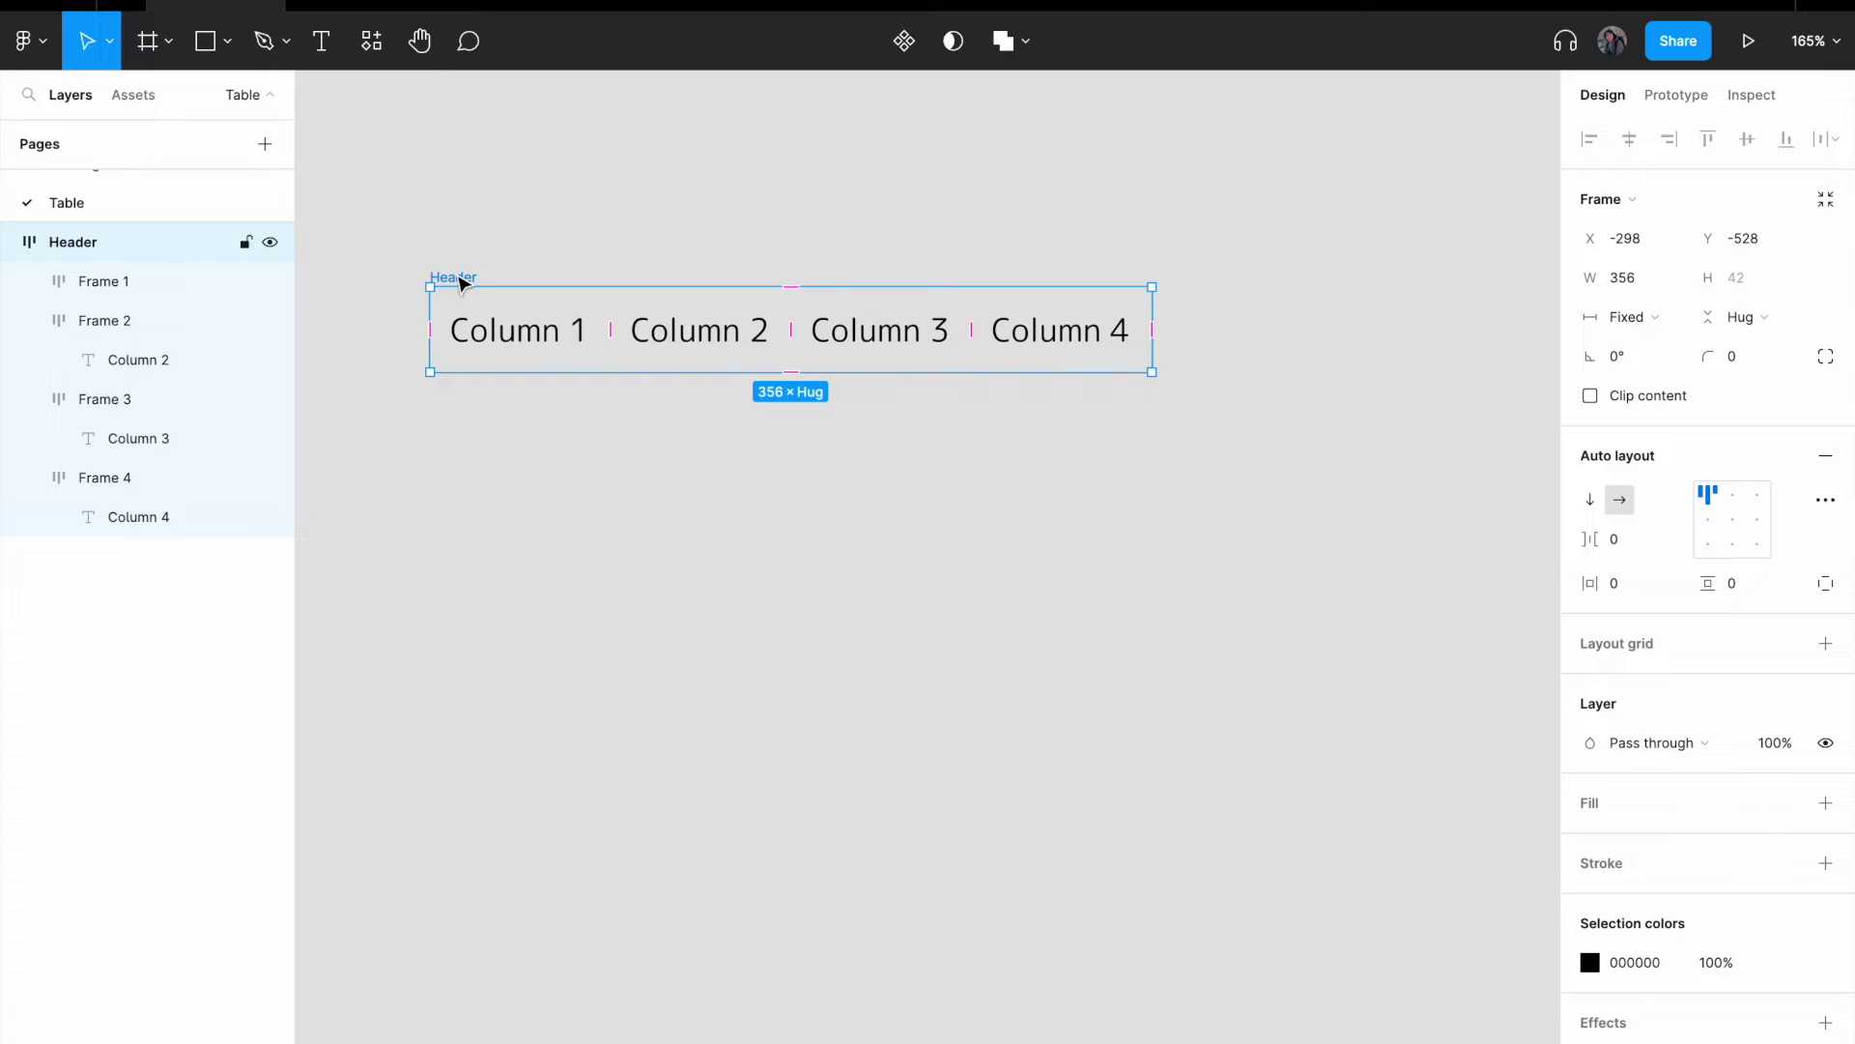
- Rename the frame to 'Row' and move it down and right
{"action": "double_click", "coordinate": [460, 278]}
{"action": "type", "text": "Row"}
{"action": "key", "text": "Return"}
{"action": "left_click", "coordinate": [501, 236]}
{"action": "left_click", "coordinate": [451, 282]}
{"action": "left_click_drag", "start_coordinate": [451, 282], "coordinate": [466, 338]}
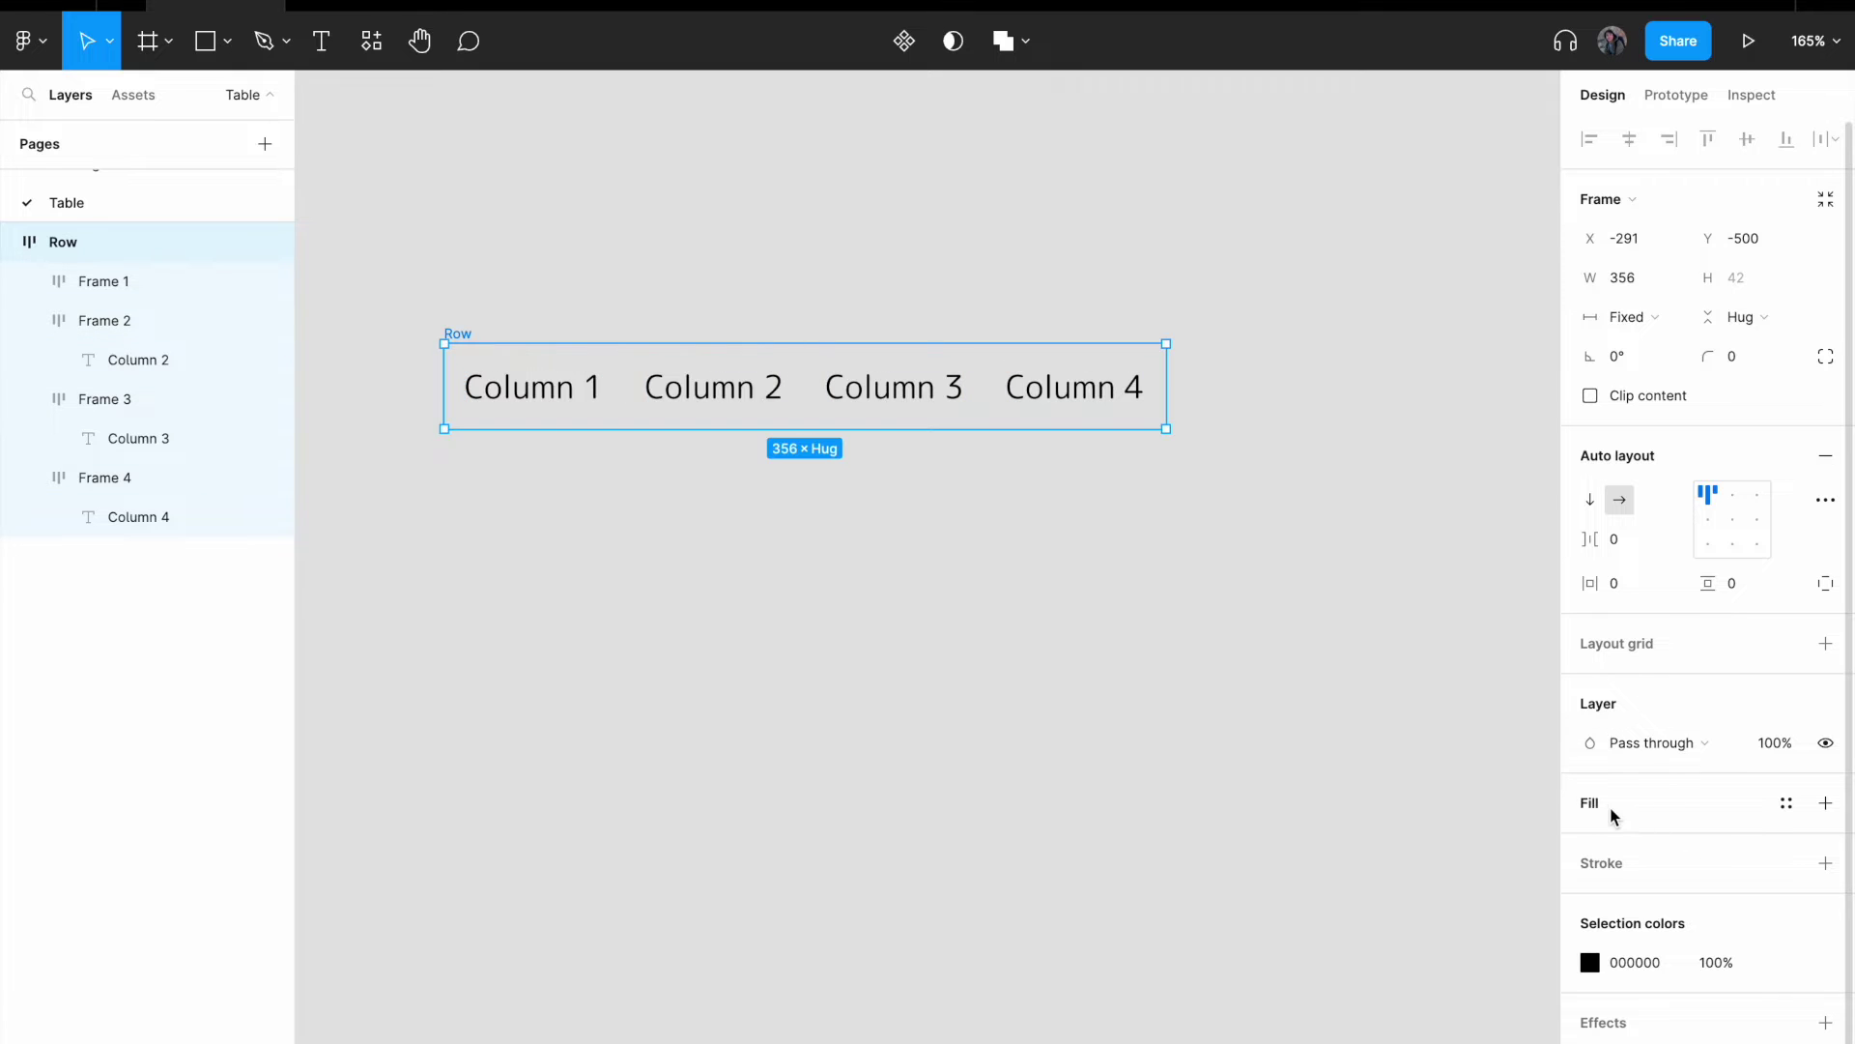
- Give the Row frame a white FFFFFF fill and a stroke on its bottom edge only
{"action": "left_click", "coordinate": [1737, 812]}
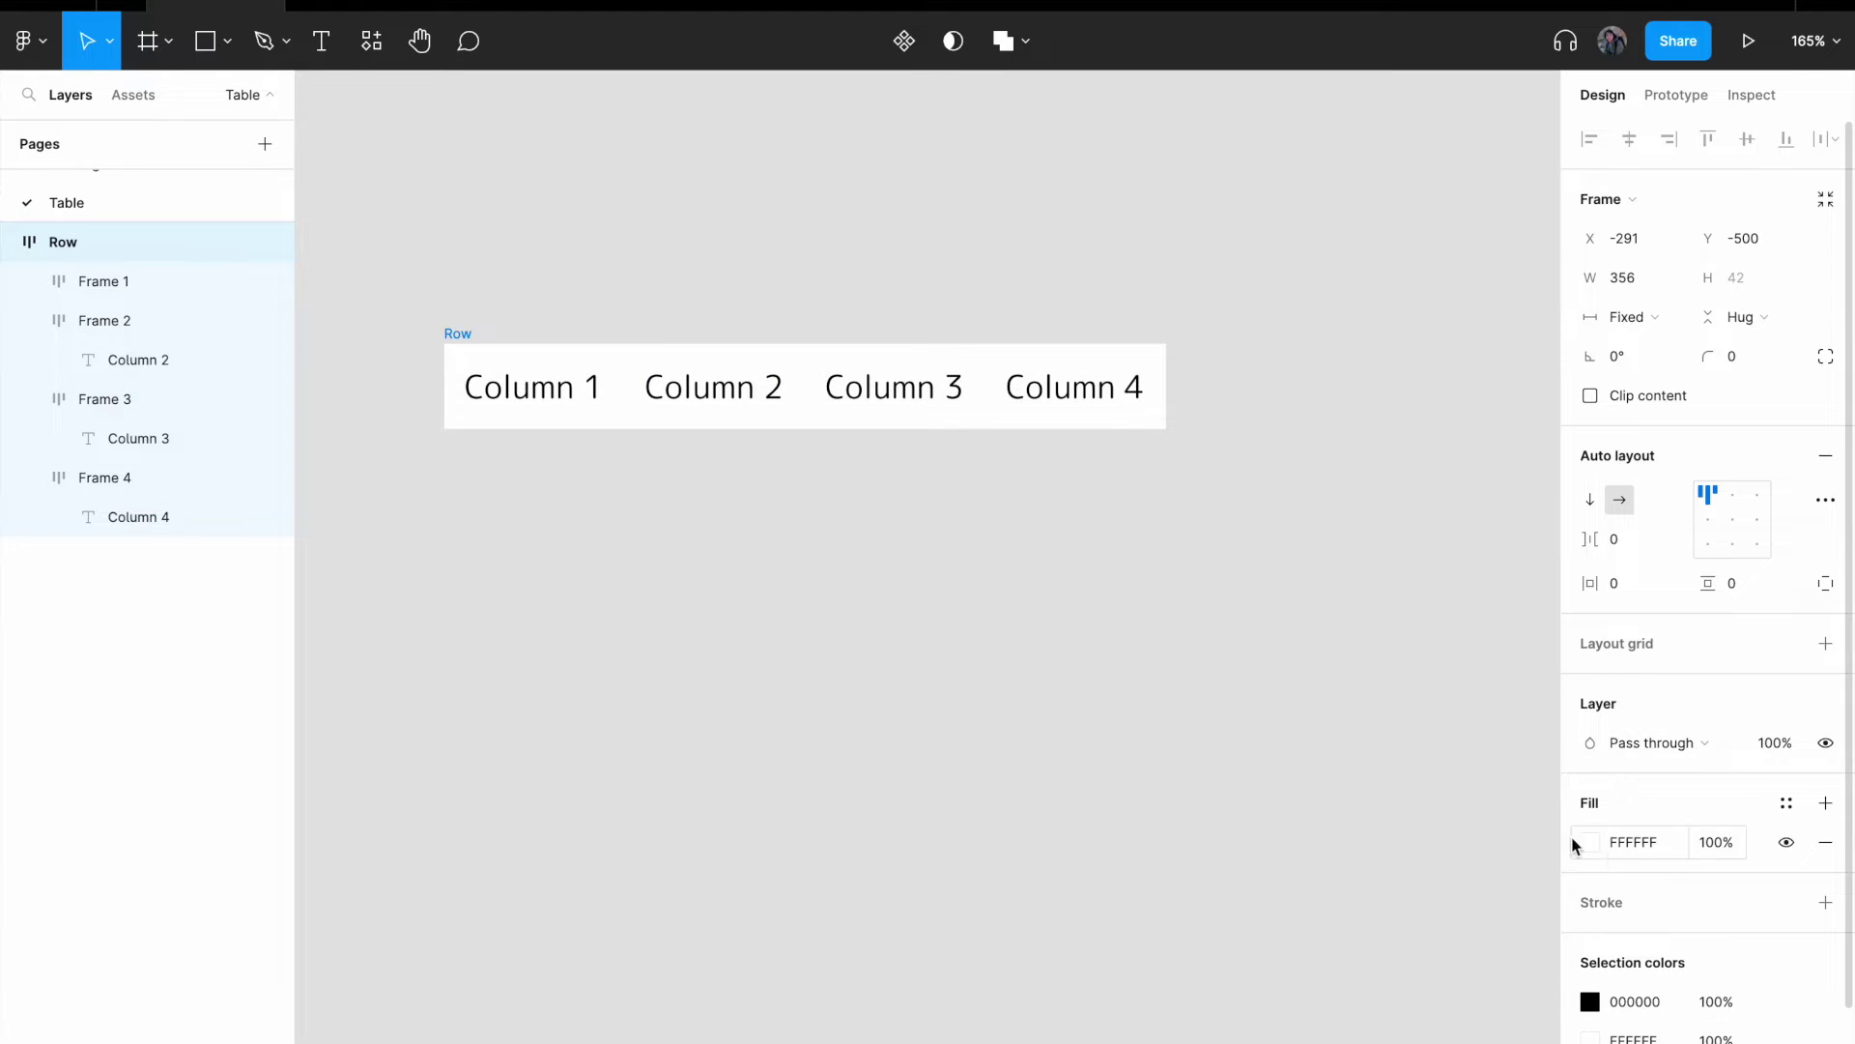
{"action": "left_click", "coordinate": [715, 557]}
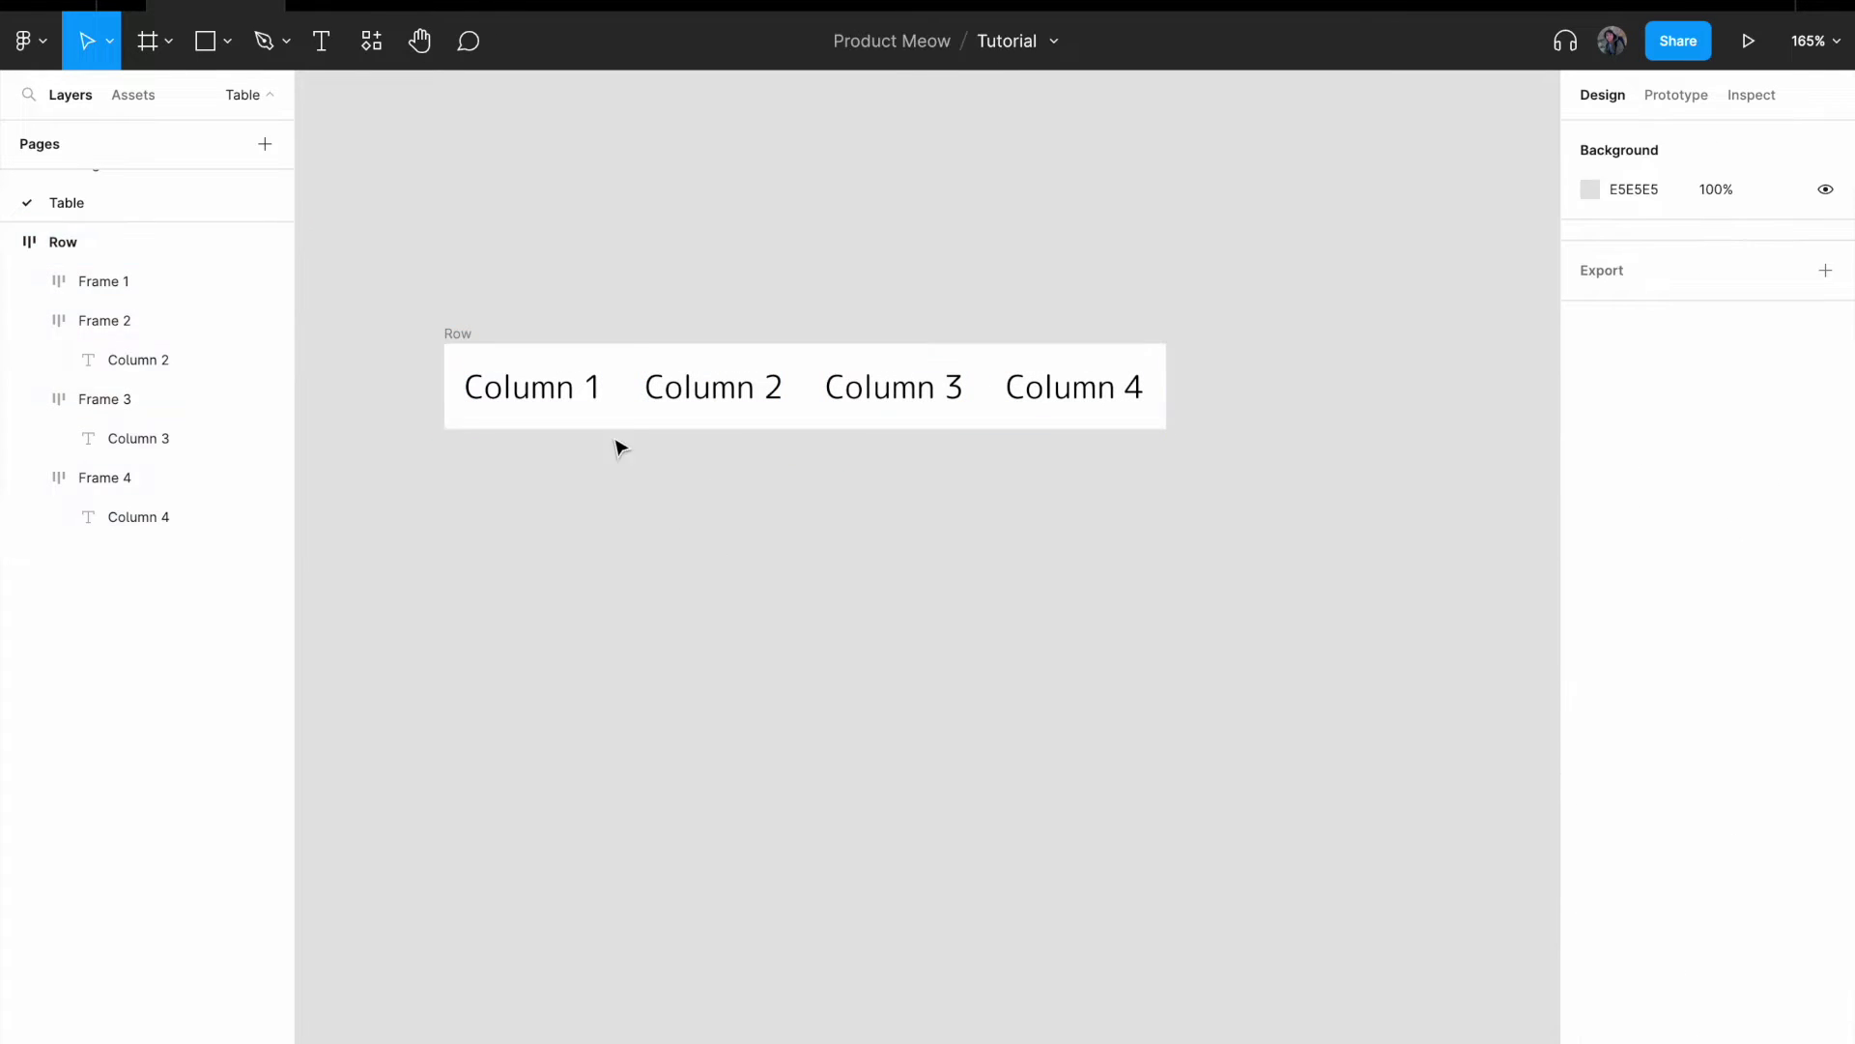
{"action": "left_click", "coordinate": [462, 339]}
{"action": "scroll", "coordinate": [1715, 817], "scroll_direction": "down", "scroll_amount": 3}
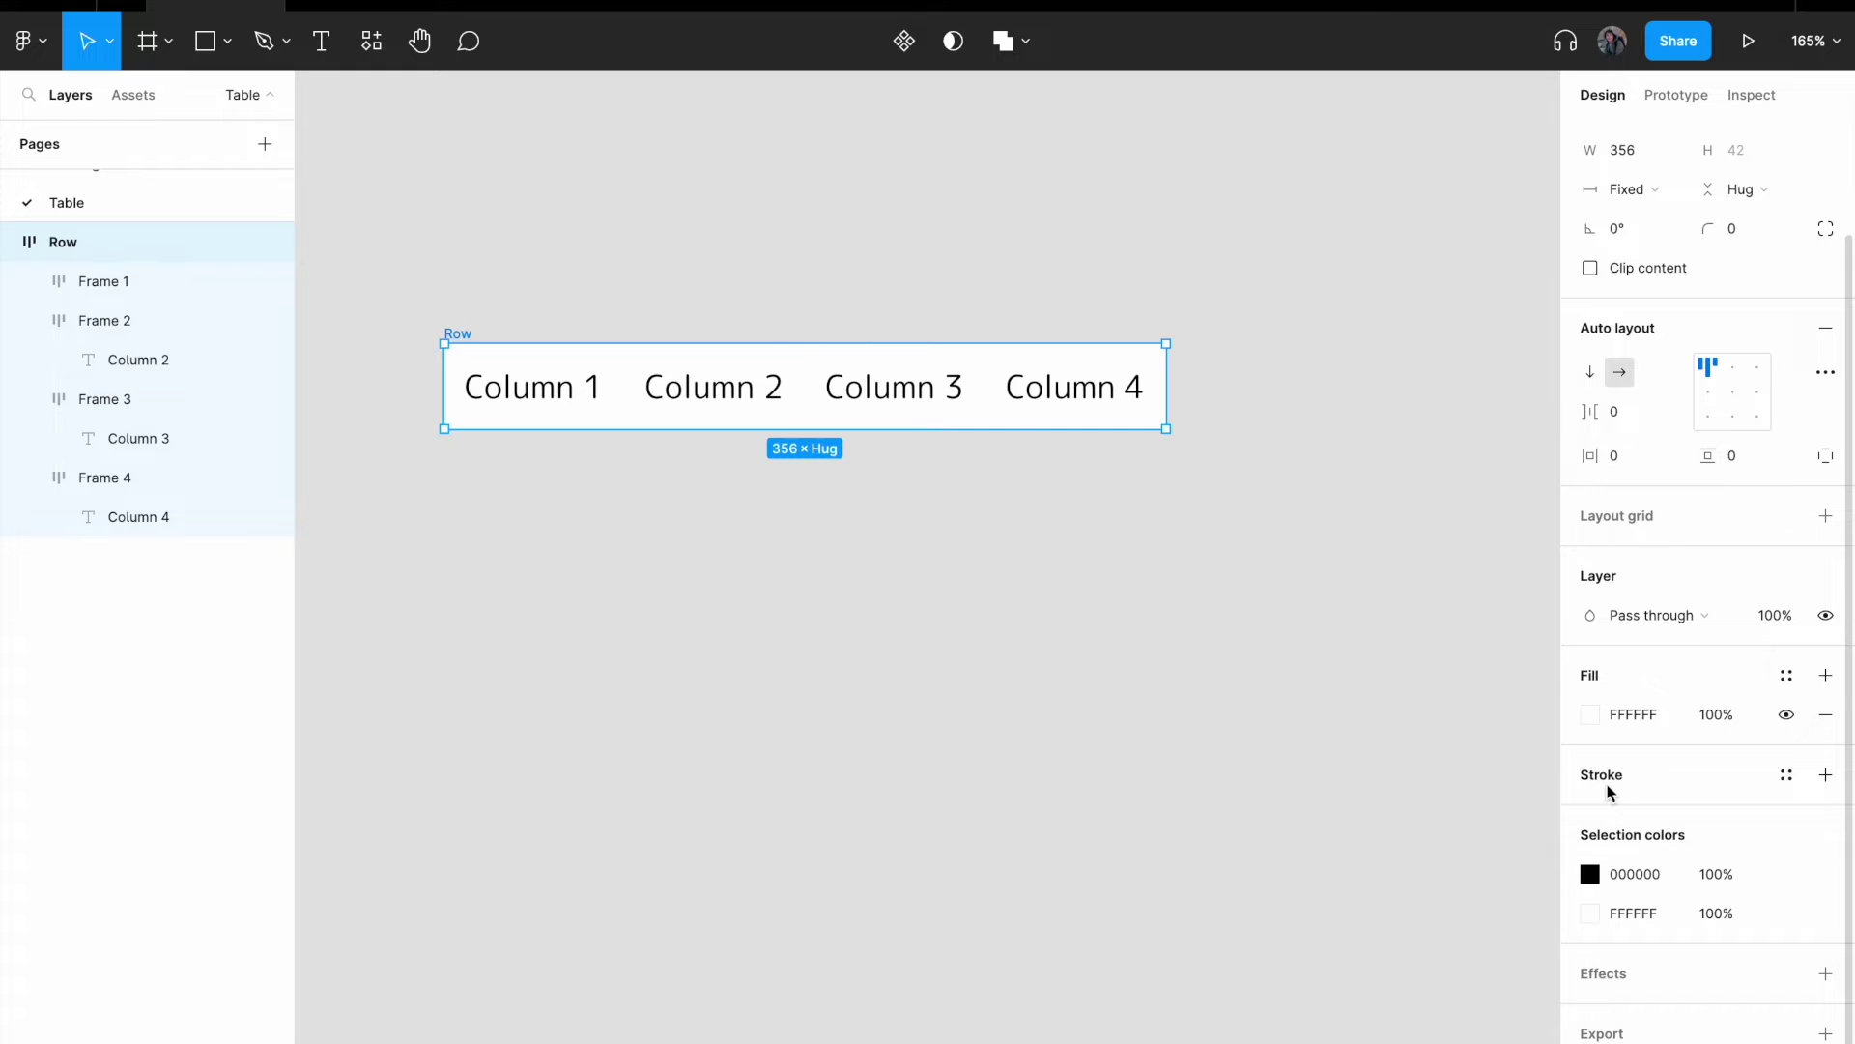
{"action": "left_click", "coordinate": [1825, 774]}
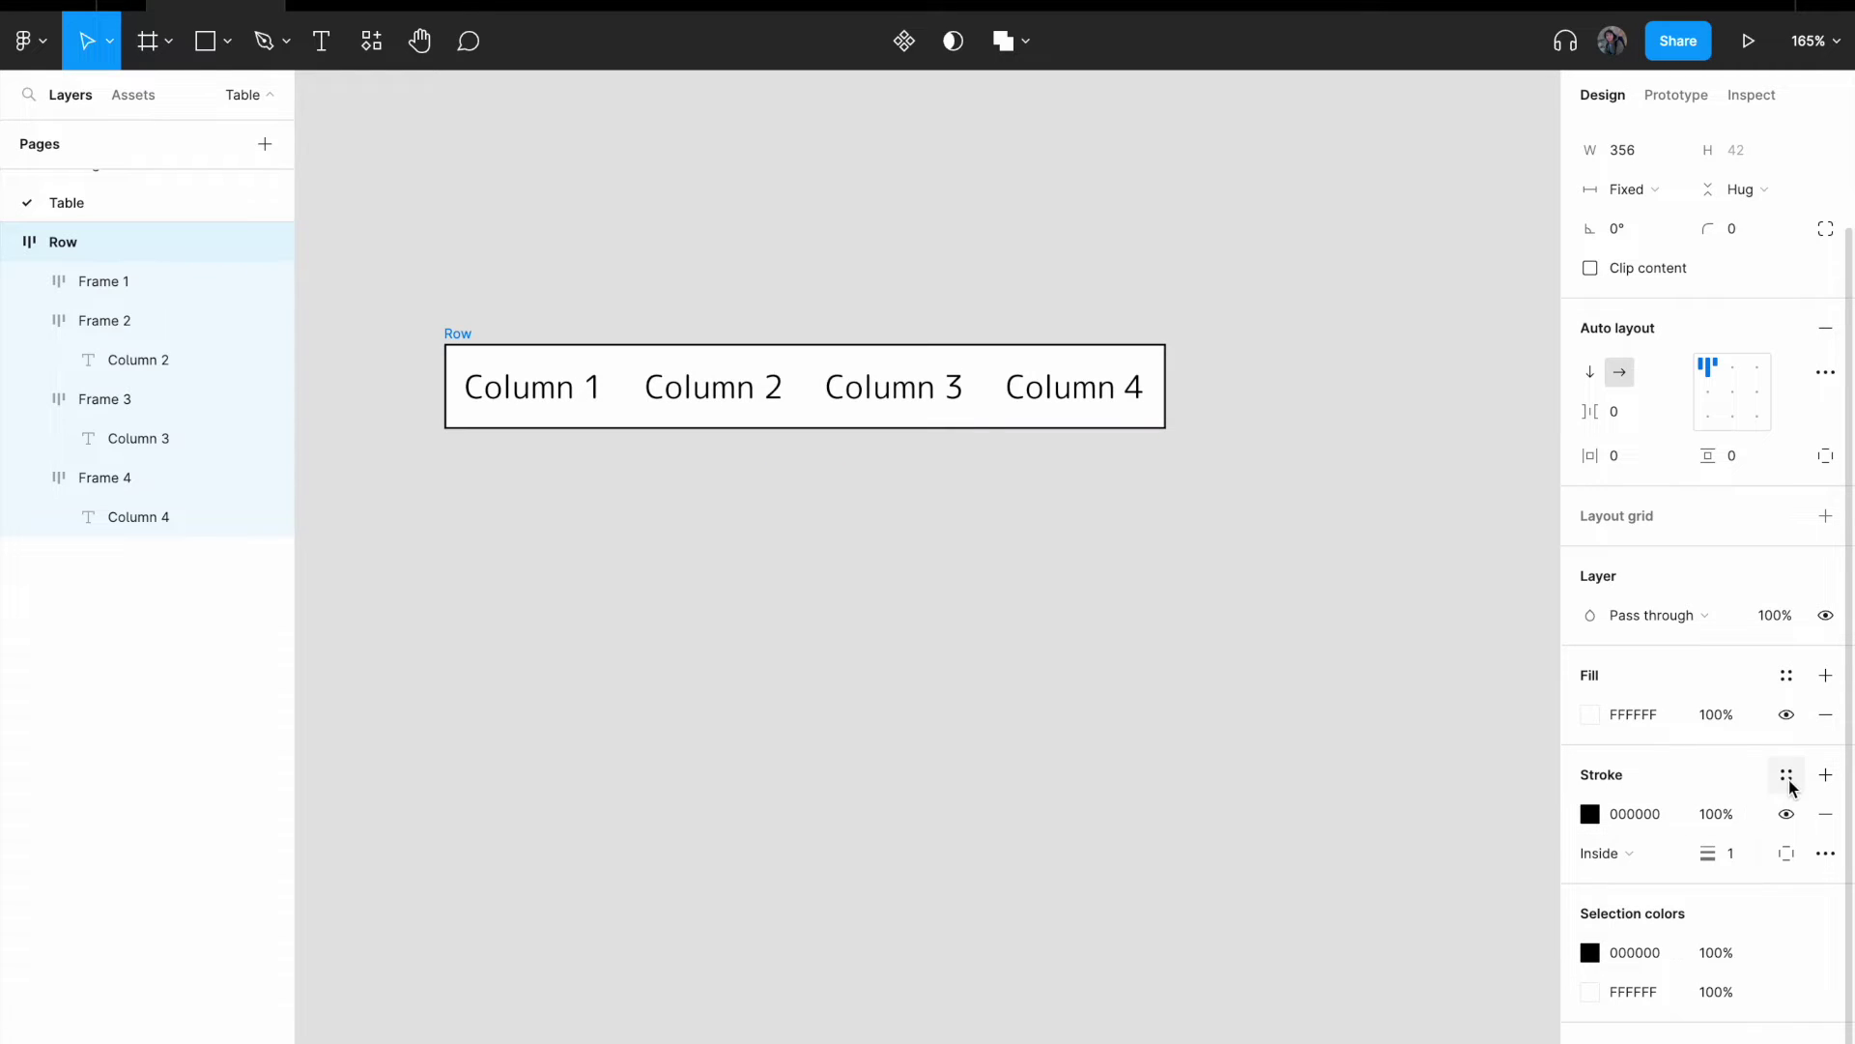
{"action": "left_click", "coordinate": [1783, 853]}
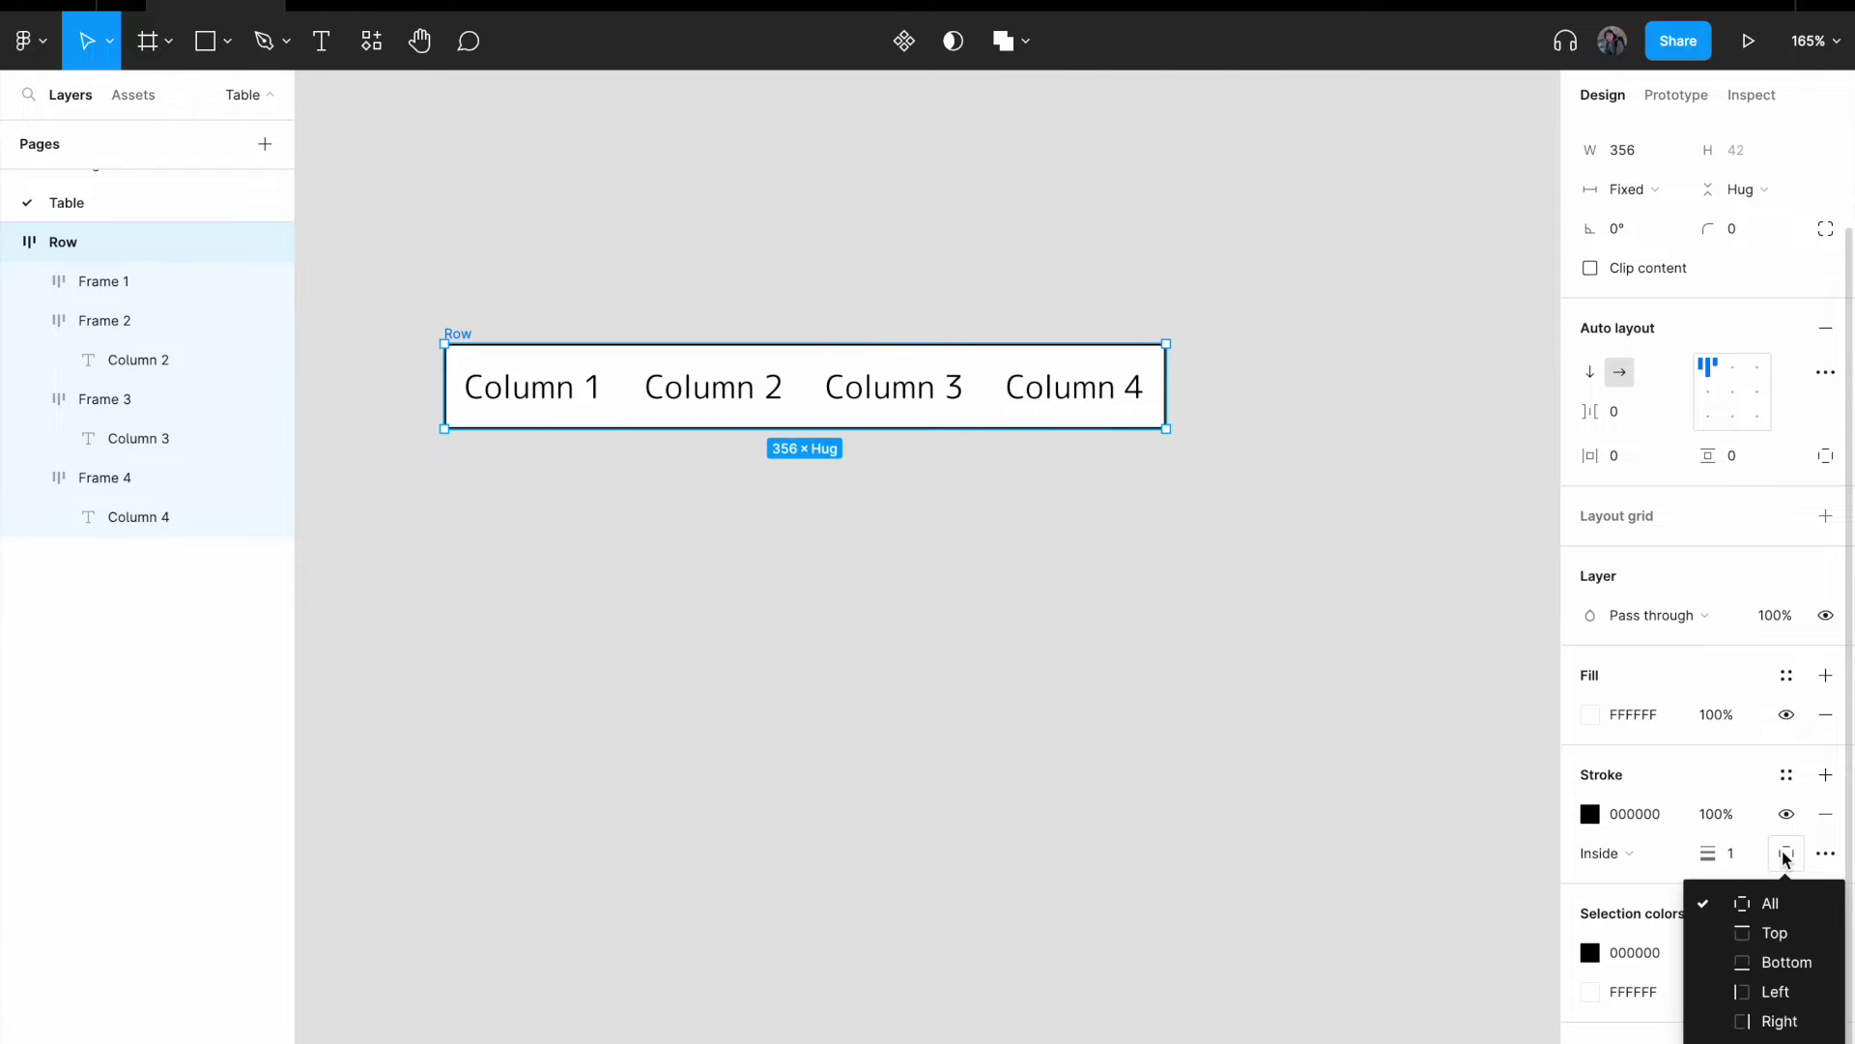
{"action": "left_click", "coordinate": [1810, 963]}
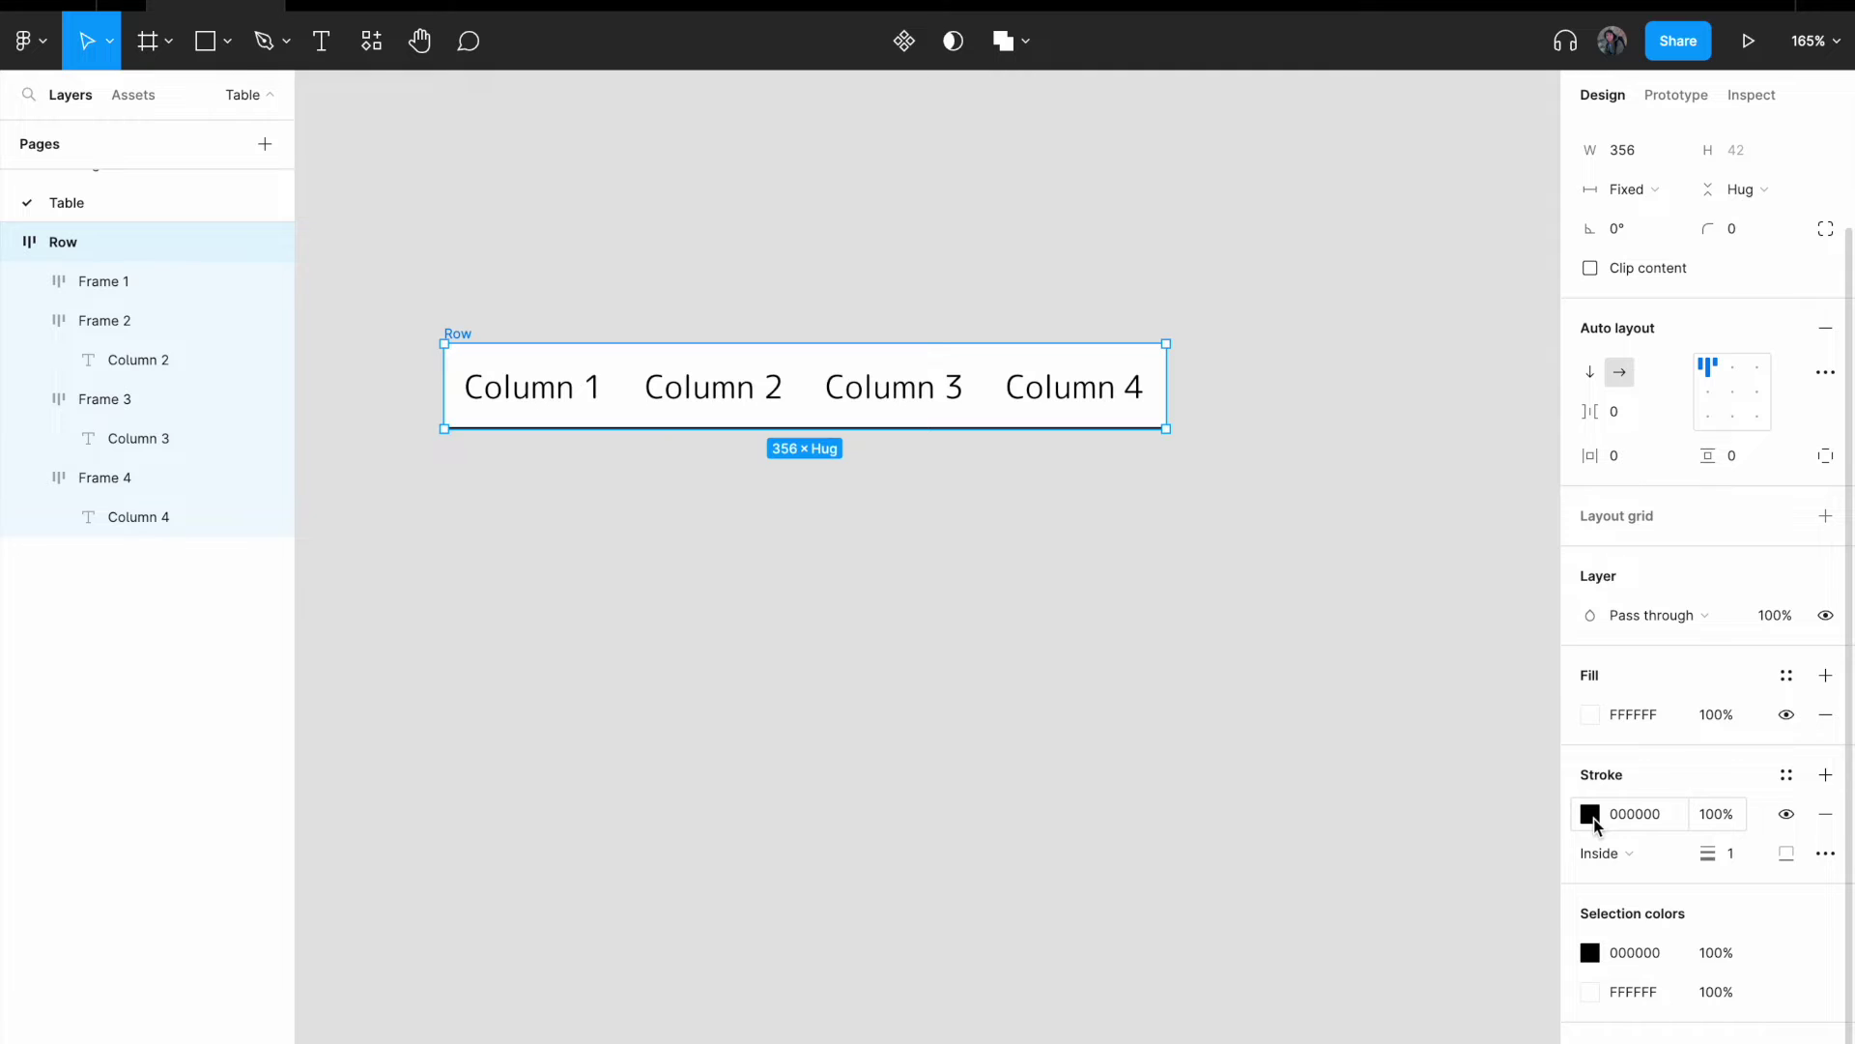
- Change the bottom border colour to light grey C5C5C5 and nudge Row up
{"action": "left_click", "coordinate": [1590, 815]}
{"action": "mouse_move", "coordinate": [1295, 664]}
{"action": "left_mouse_down"}
{"action": "mouse_move", "coordinate": [1250, 576]}
{"action": "mouse_move", "coordinate": [1251, 593]}
{"action": "left_mouse_up"}
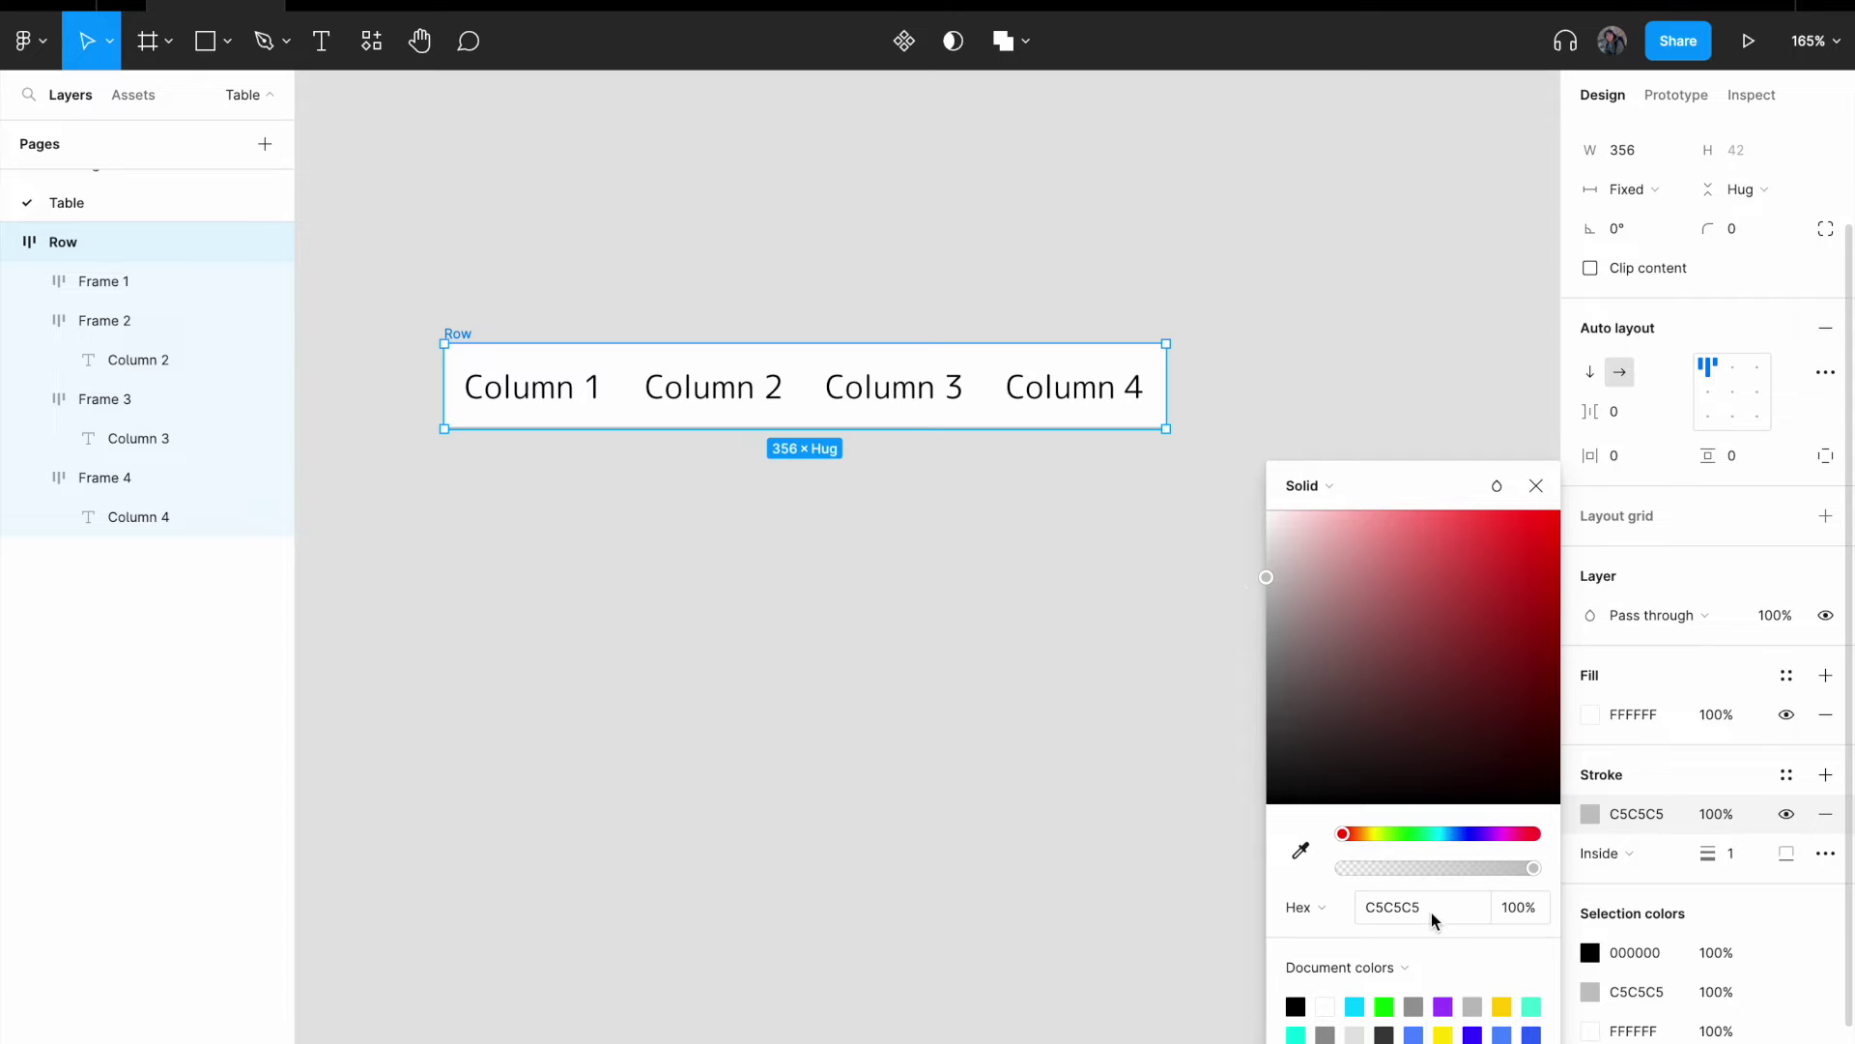
{"action": "left_click", "coordinate": [1014, 654]}
{"action": "left_click", "coordinate": [458, 311]}
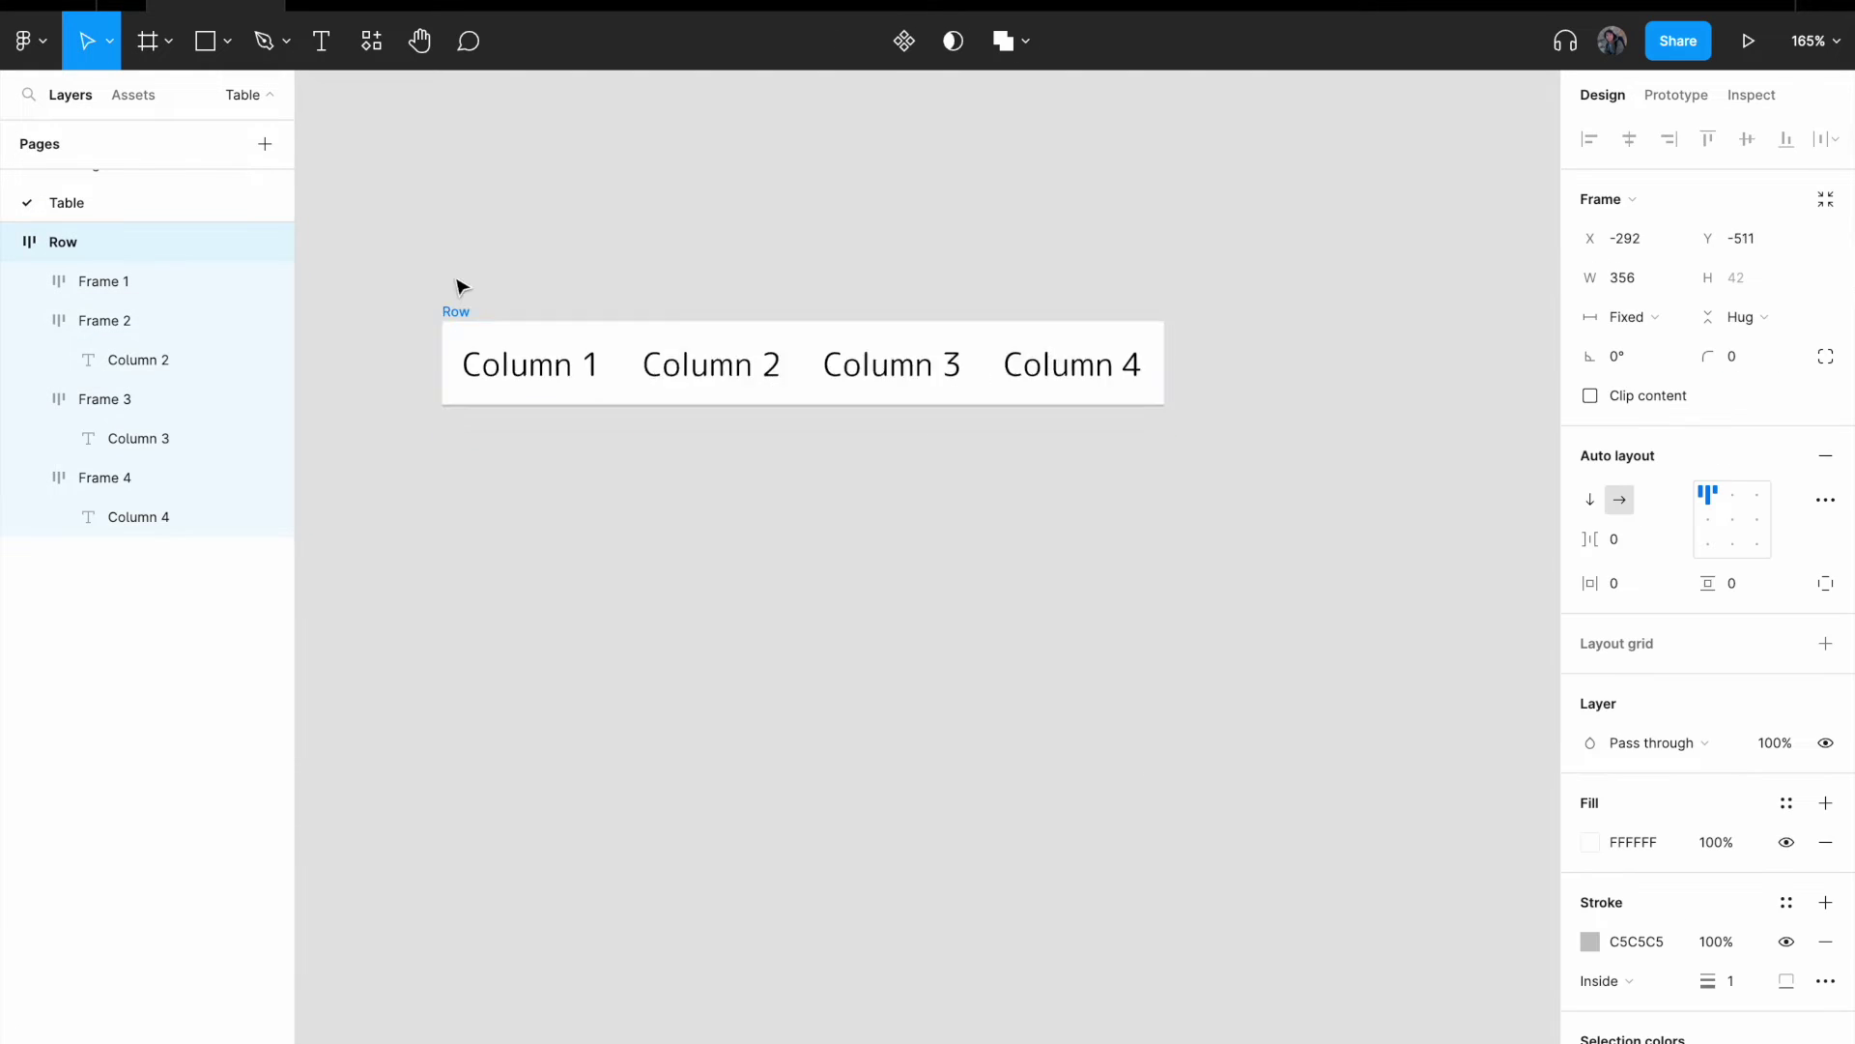
{"action": "left_click_drag", "start_coordinate": [460, 282], "coordinate": [452, 197]}
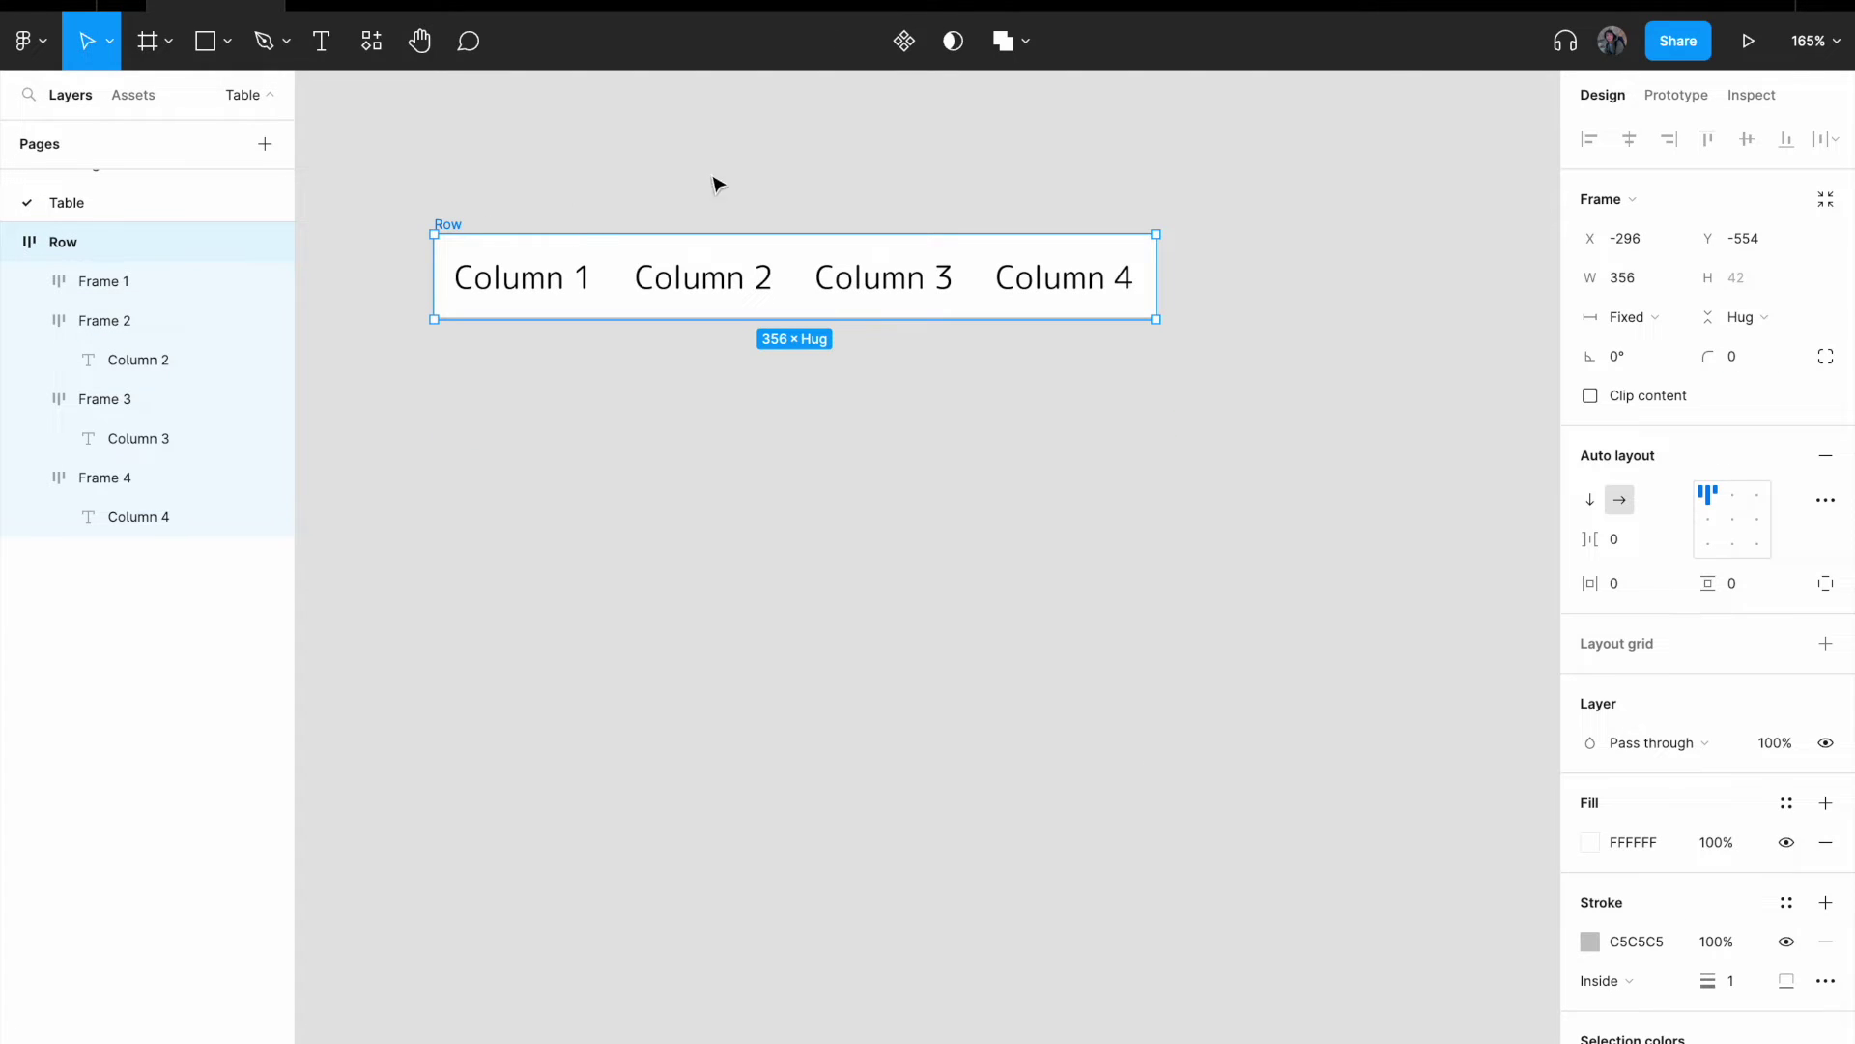
- Make Row a component and drag a Row instance from Assets below it
{"action": "left_click", "coordinate": [904, 40]}
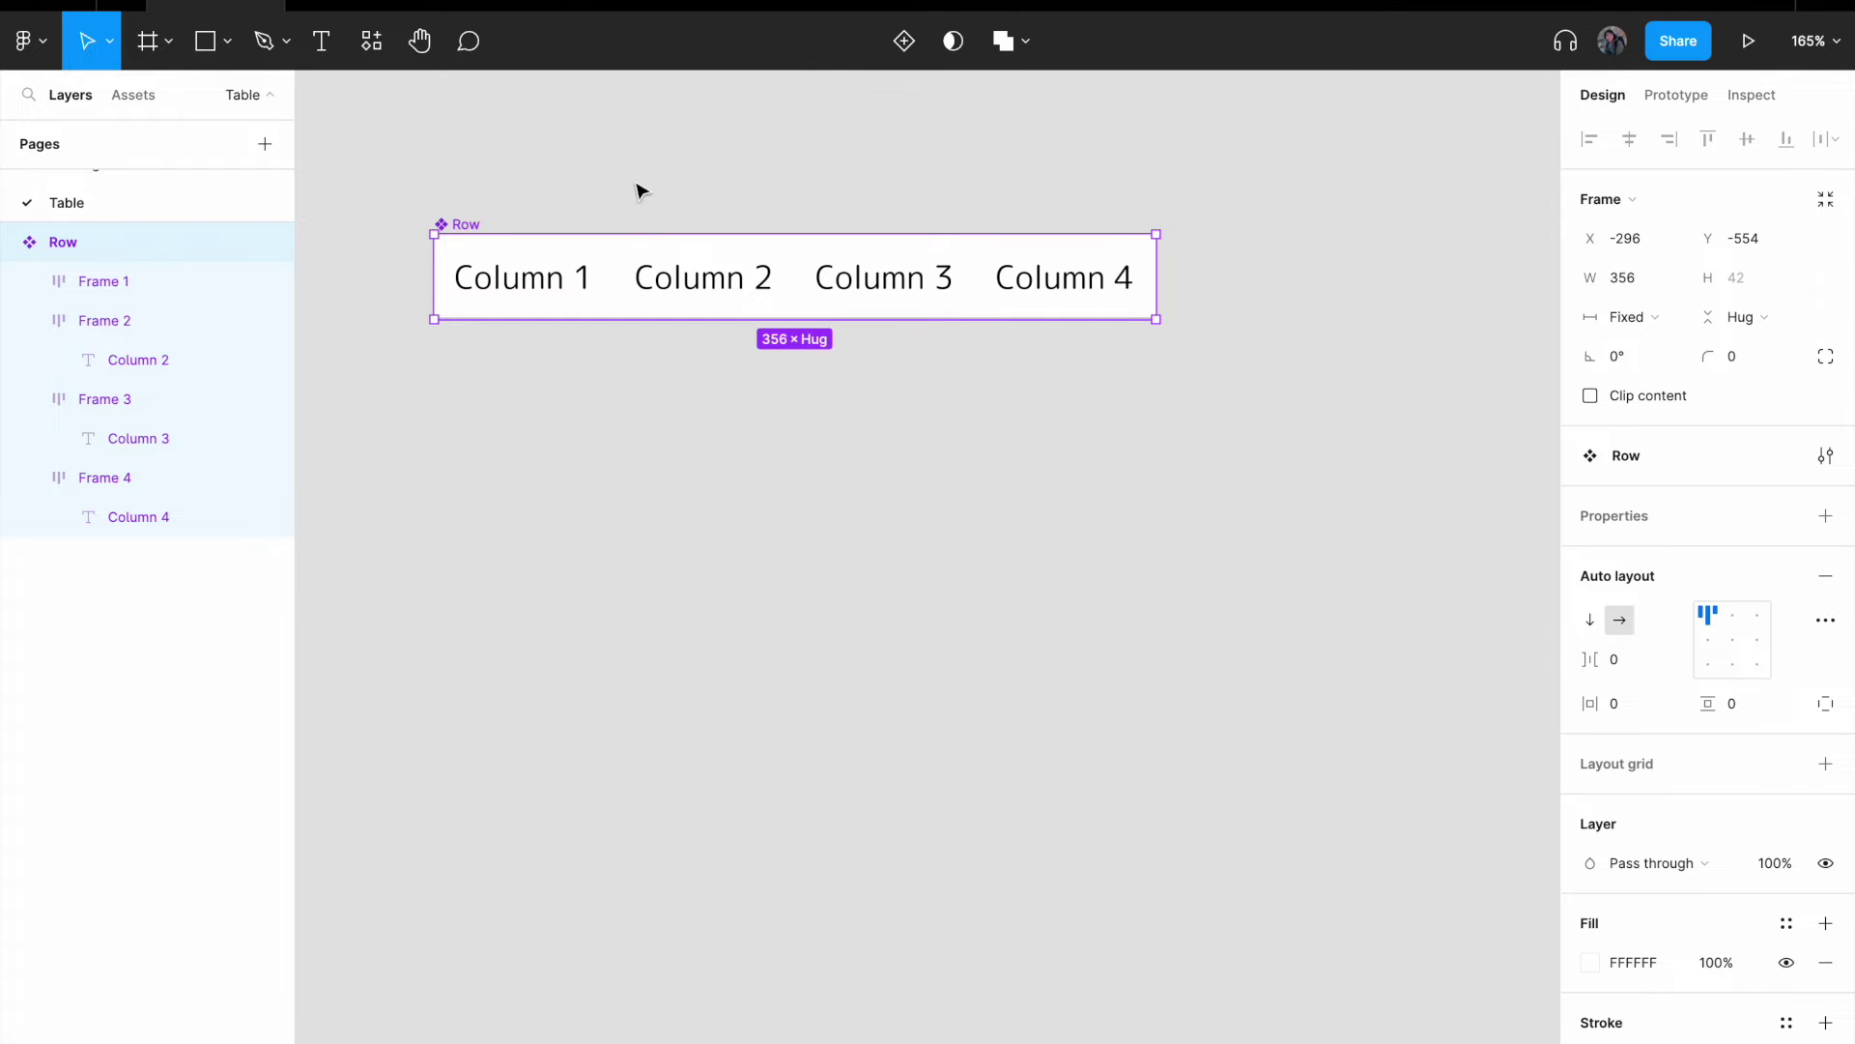
{"action": "left_click", "coordinate": [130, 94]}
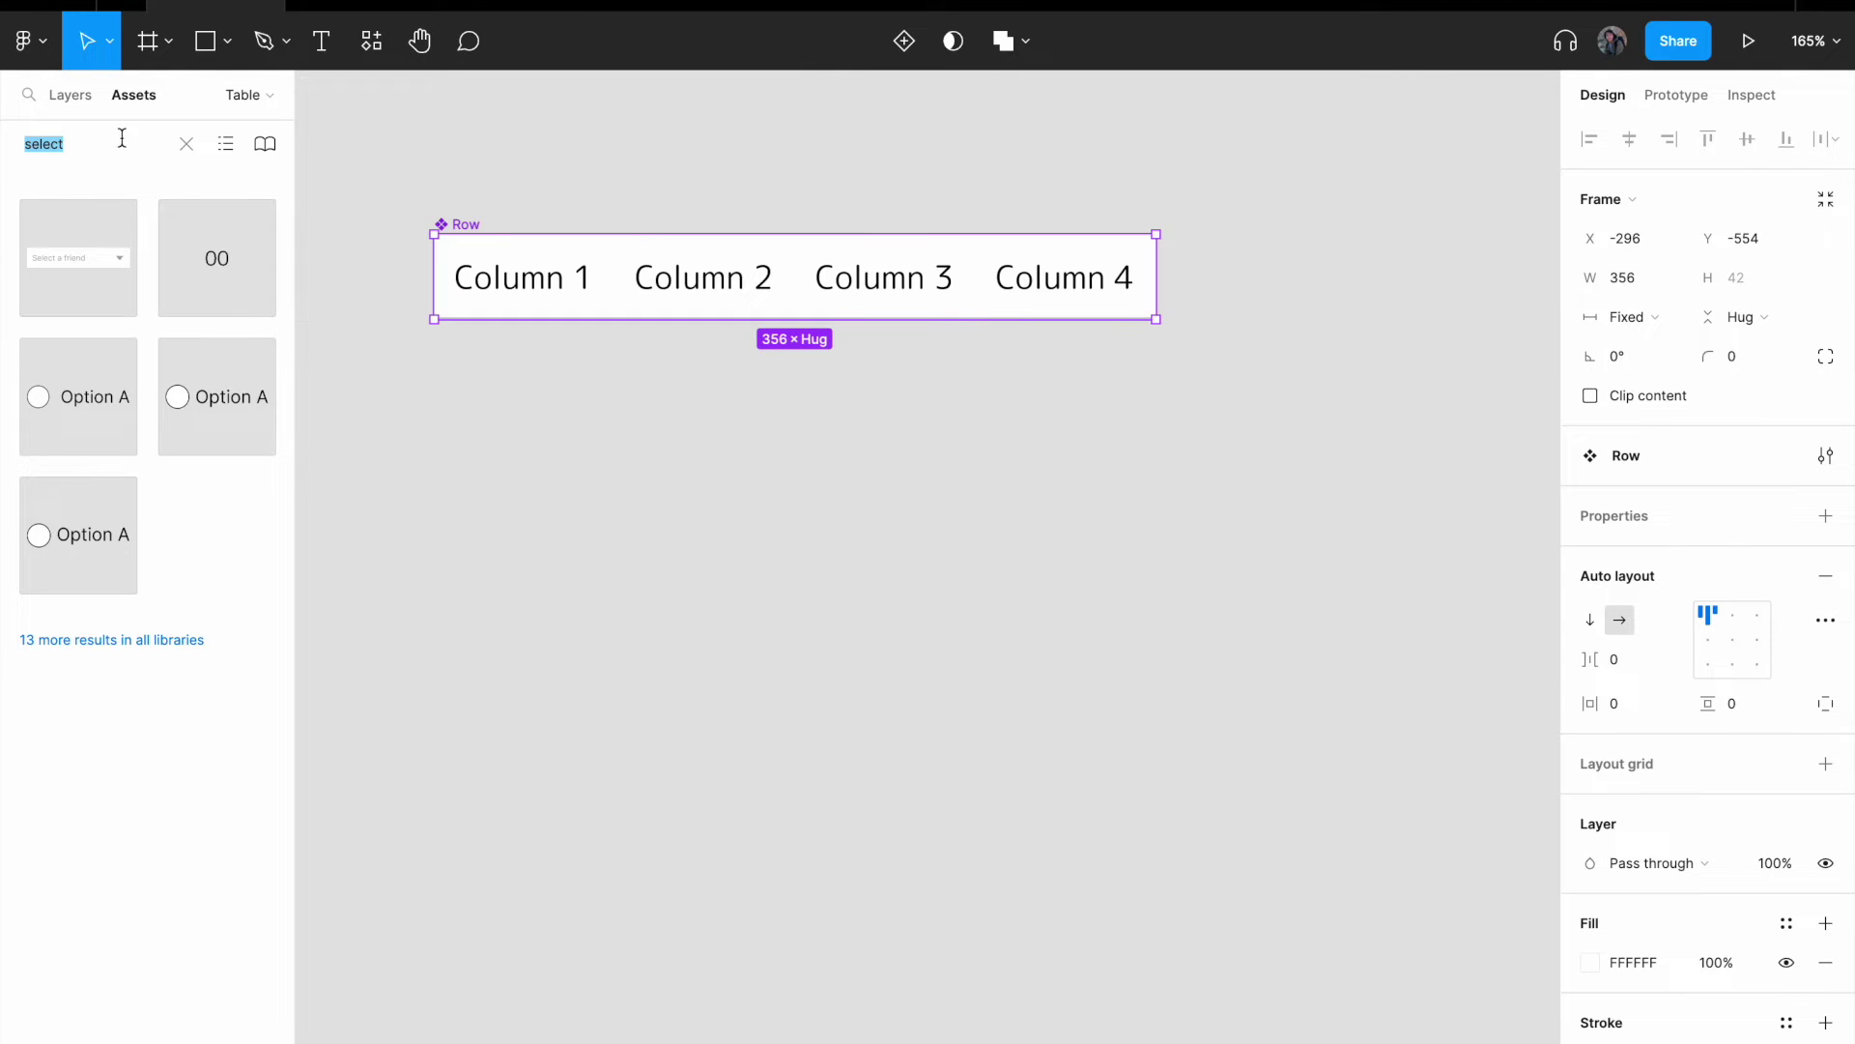
{"action": "type", "text": "Row"}
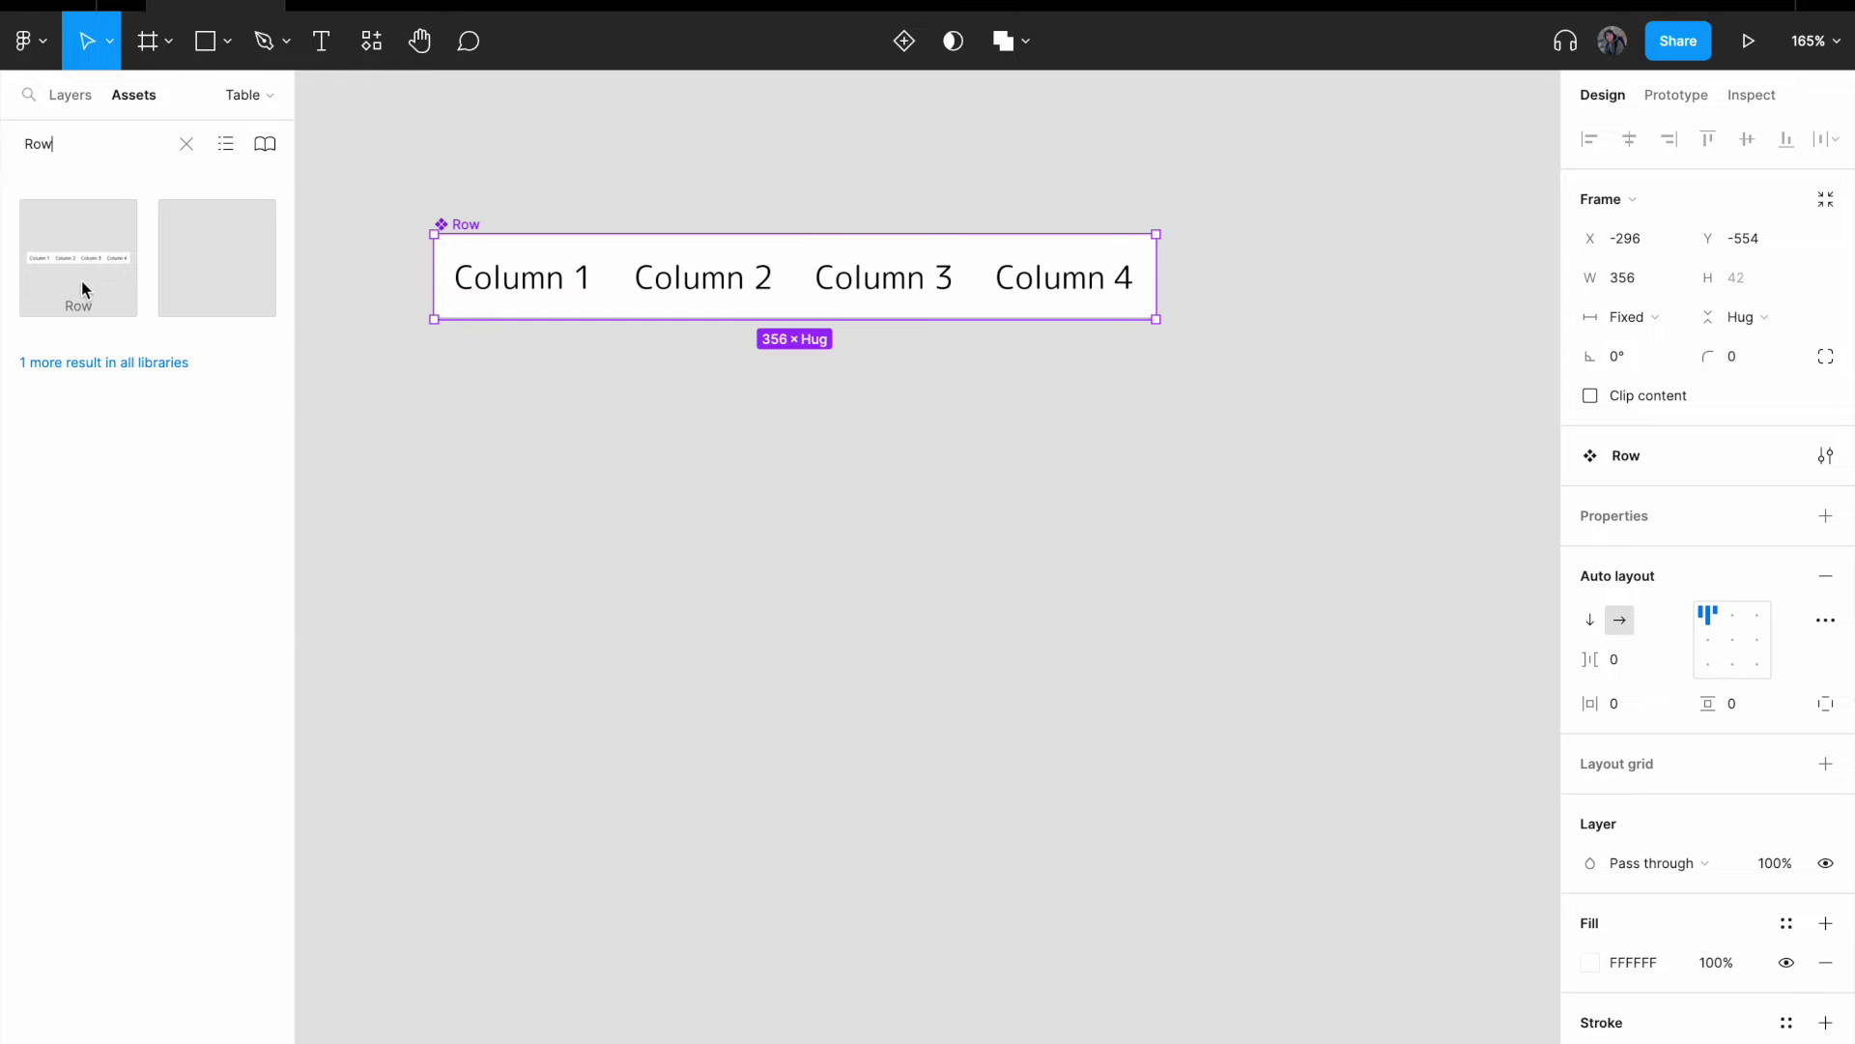
{"action": "left_click_drag", "start_coordinate": [78, 272], "coordinate": [756, 507]}
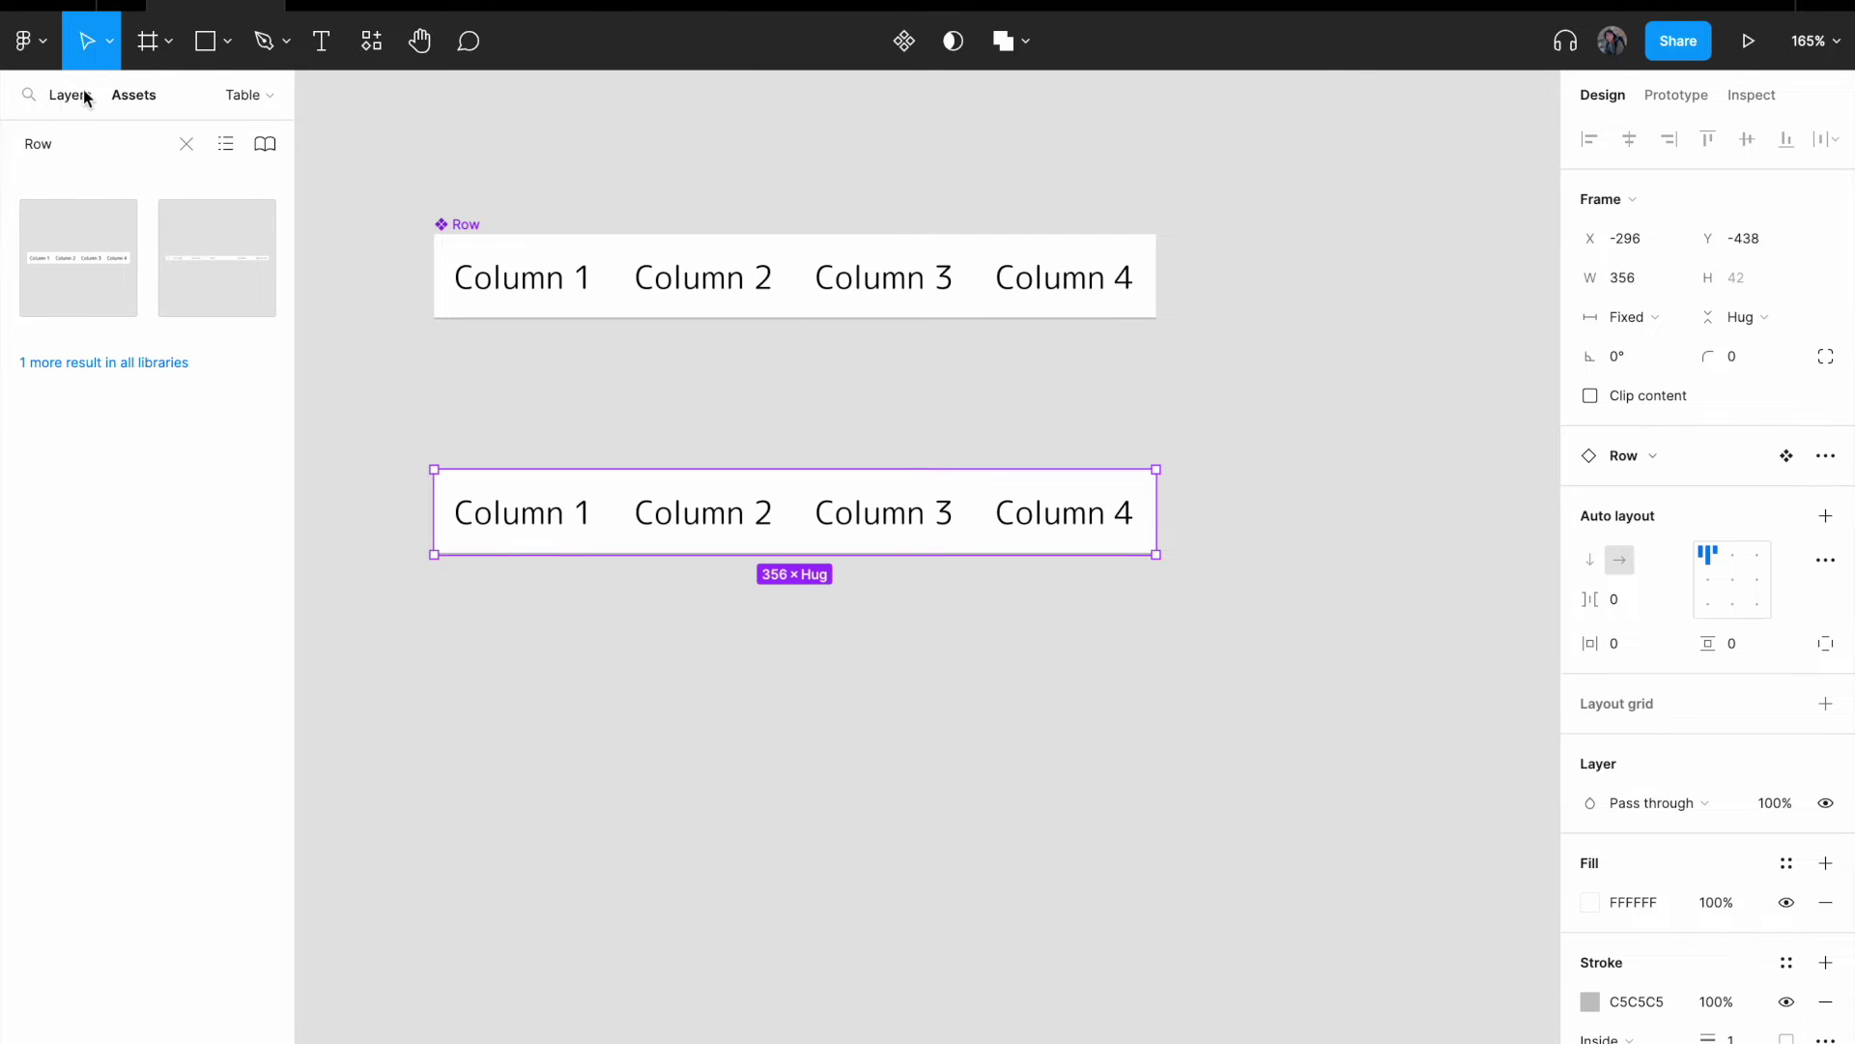
- Clear the asset search, return to Layers, and move the instance slightly lower
{"action": "left_click", "coordinate": [186, 144]}
{"action": "left_click", "coordinate": [60, 106]}
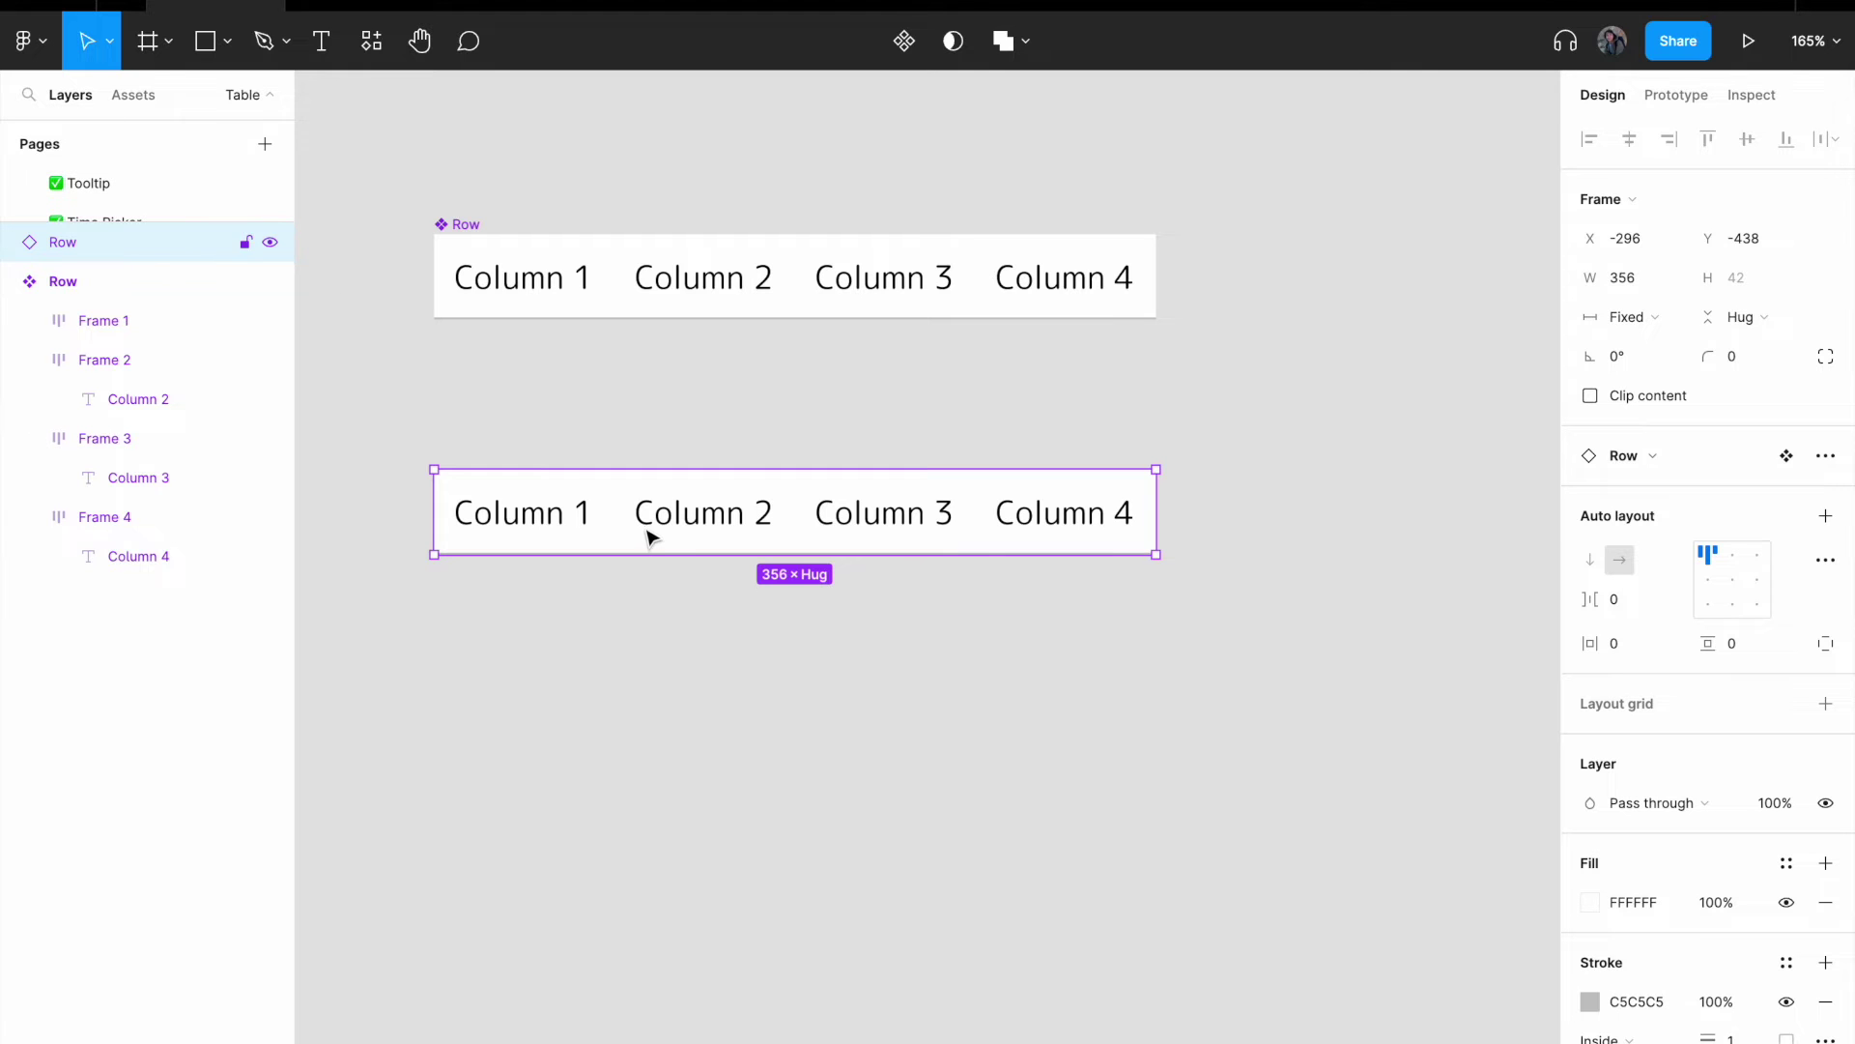
{"action": "left_click_drag", "start_coordinate": [646, 534], "coordinate": [648, 578]}
{"action": "left_click_drag", "start_coordinate": [657, 480], "coordinate": [721, 348]}
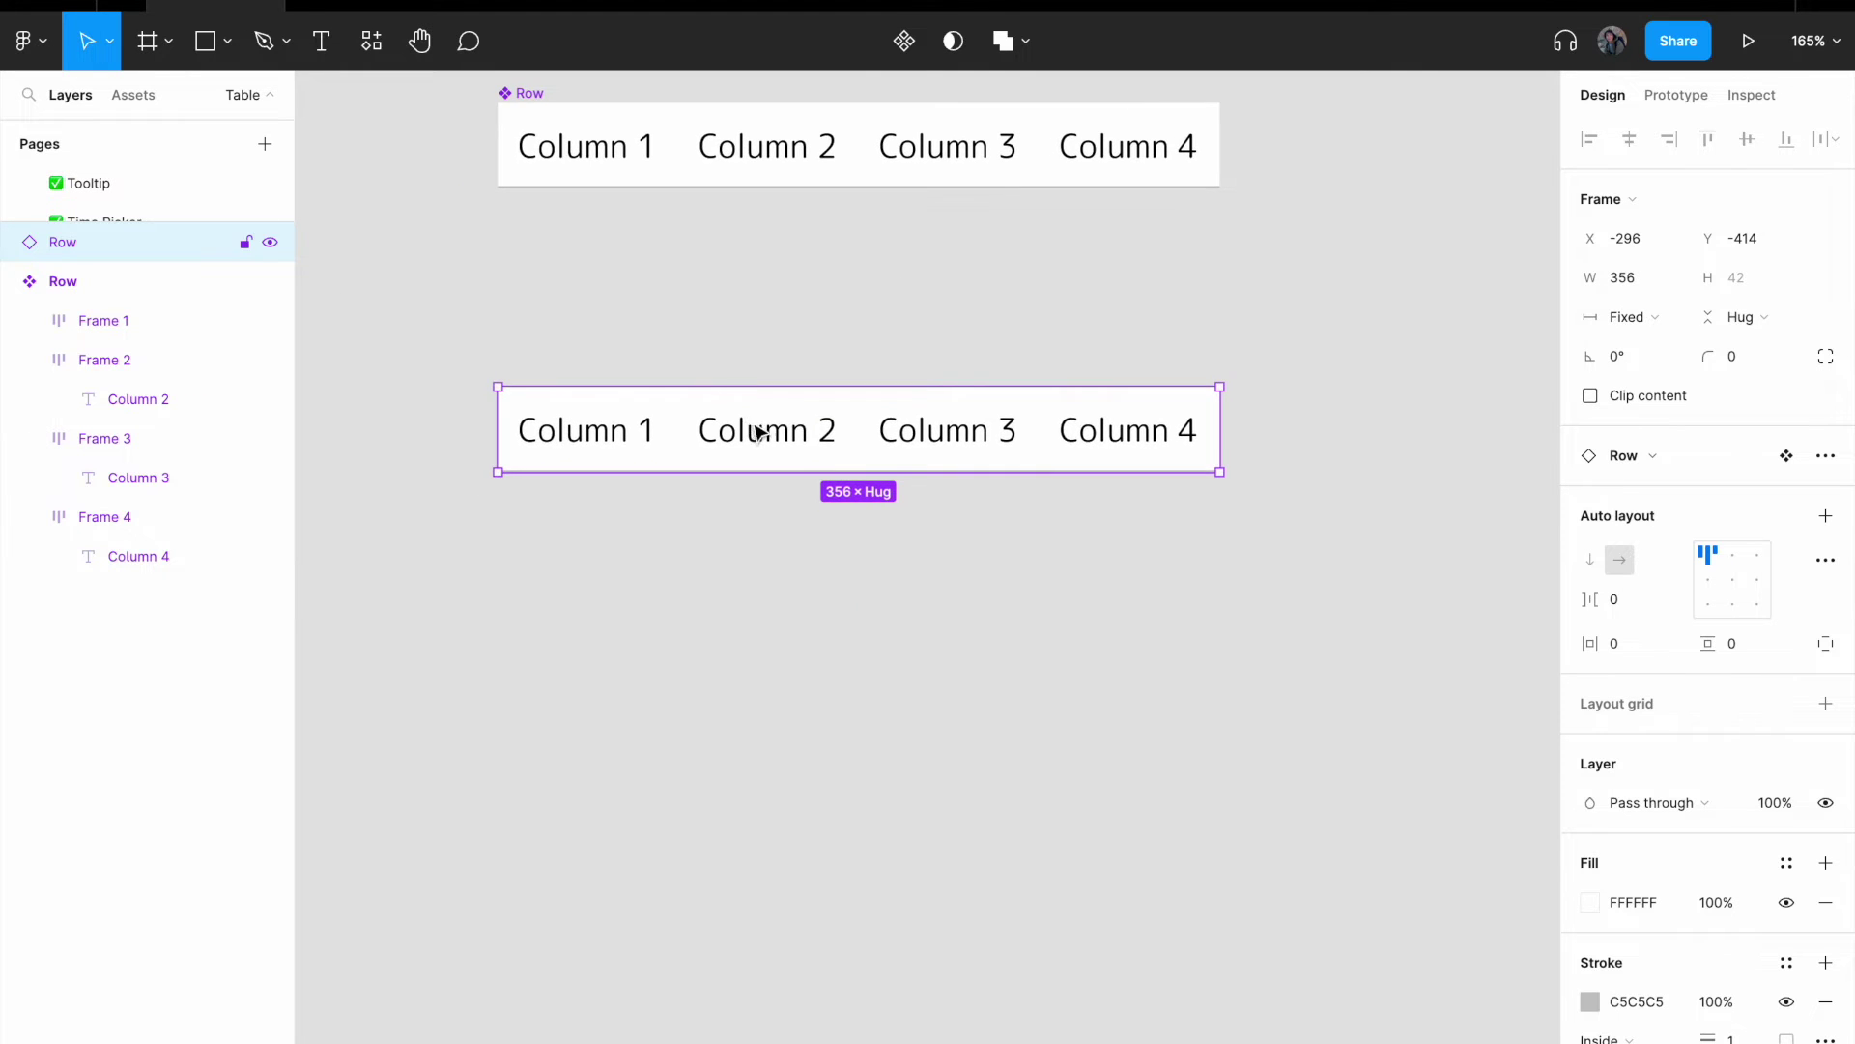
- Copy the Row instance and paste a second row directly beneath it
{"action": "left_click_drag", "start_coordinate": [758, 426], "coordinate": [745, 501]}
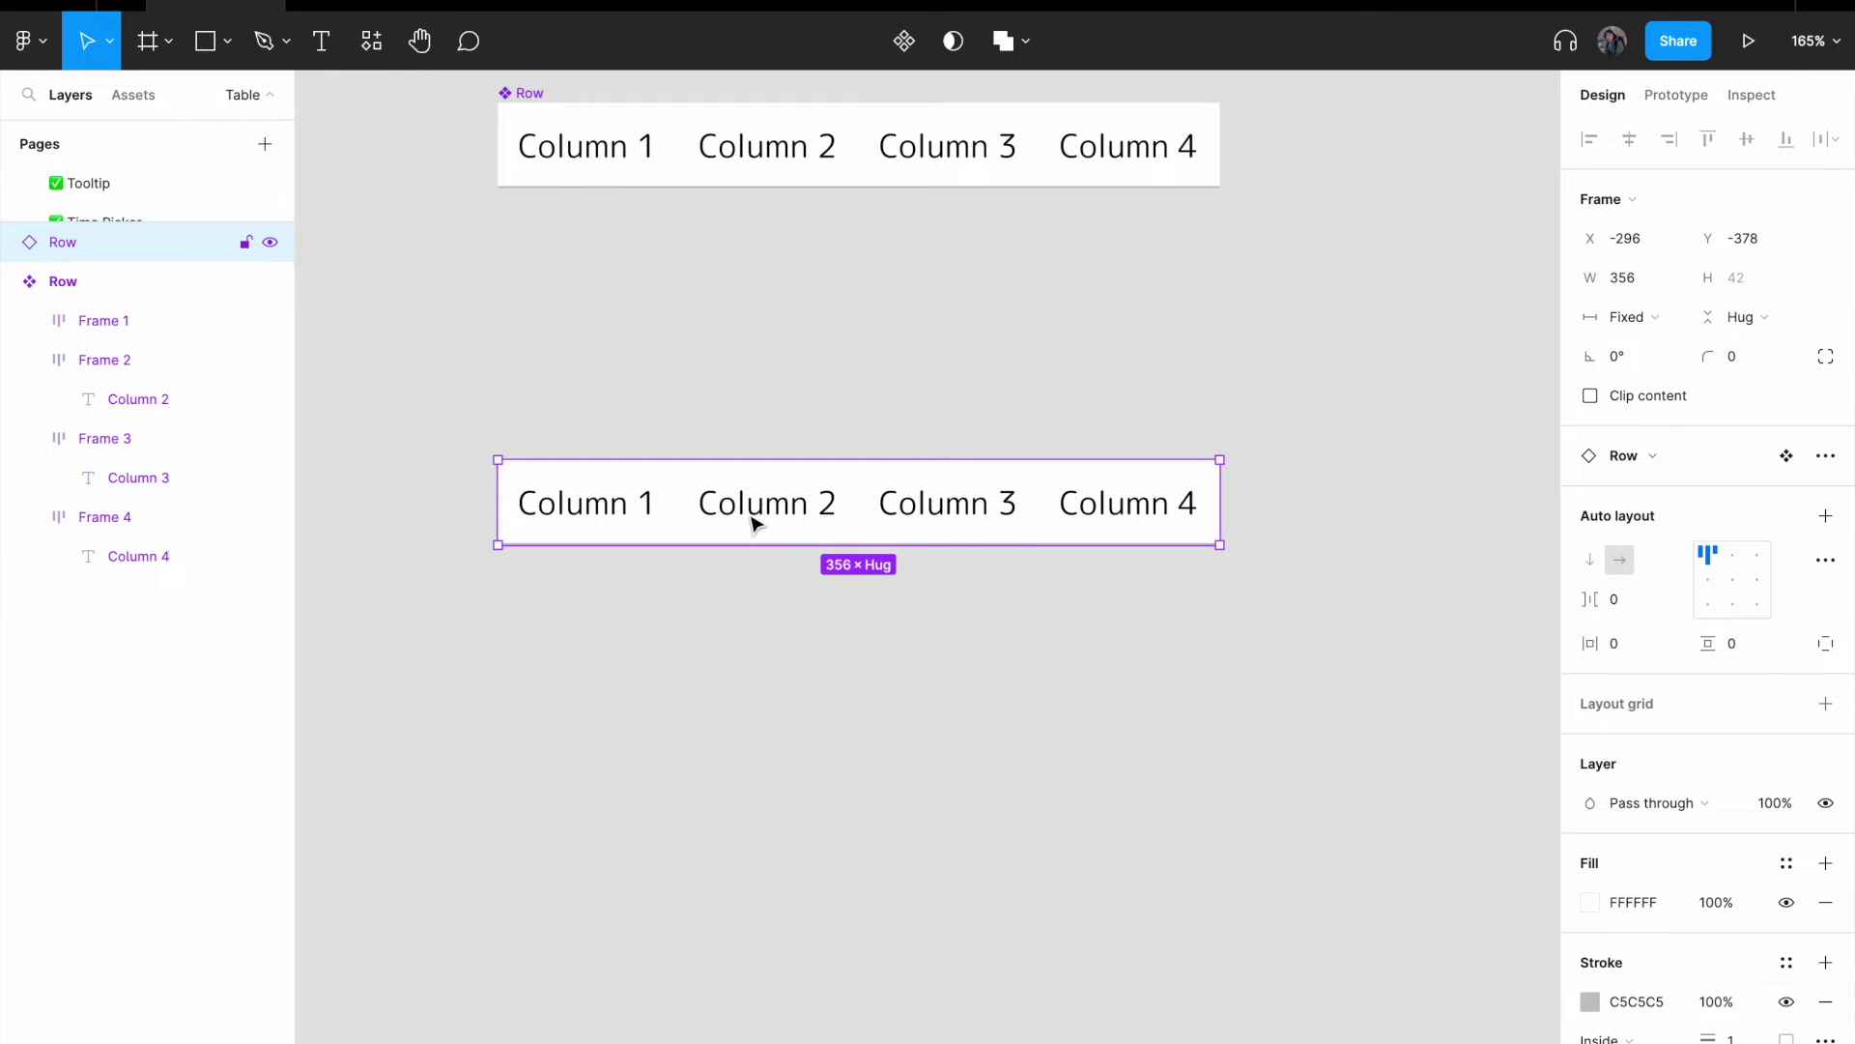
{"action": "right_click", "coordinate": [730, 510]}
{"action": "left_click", "coordinate": [846, 347]}
{"action": "right_click", "coordinate": [783, 611]}
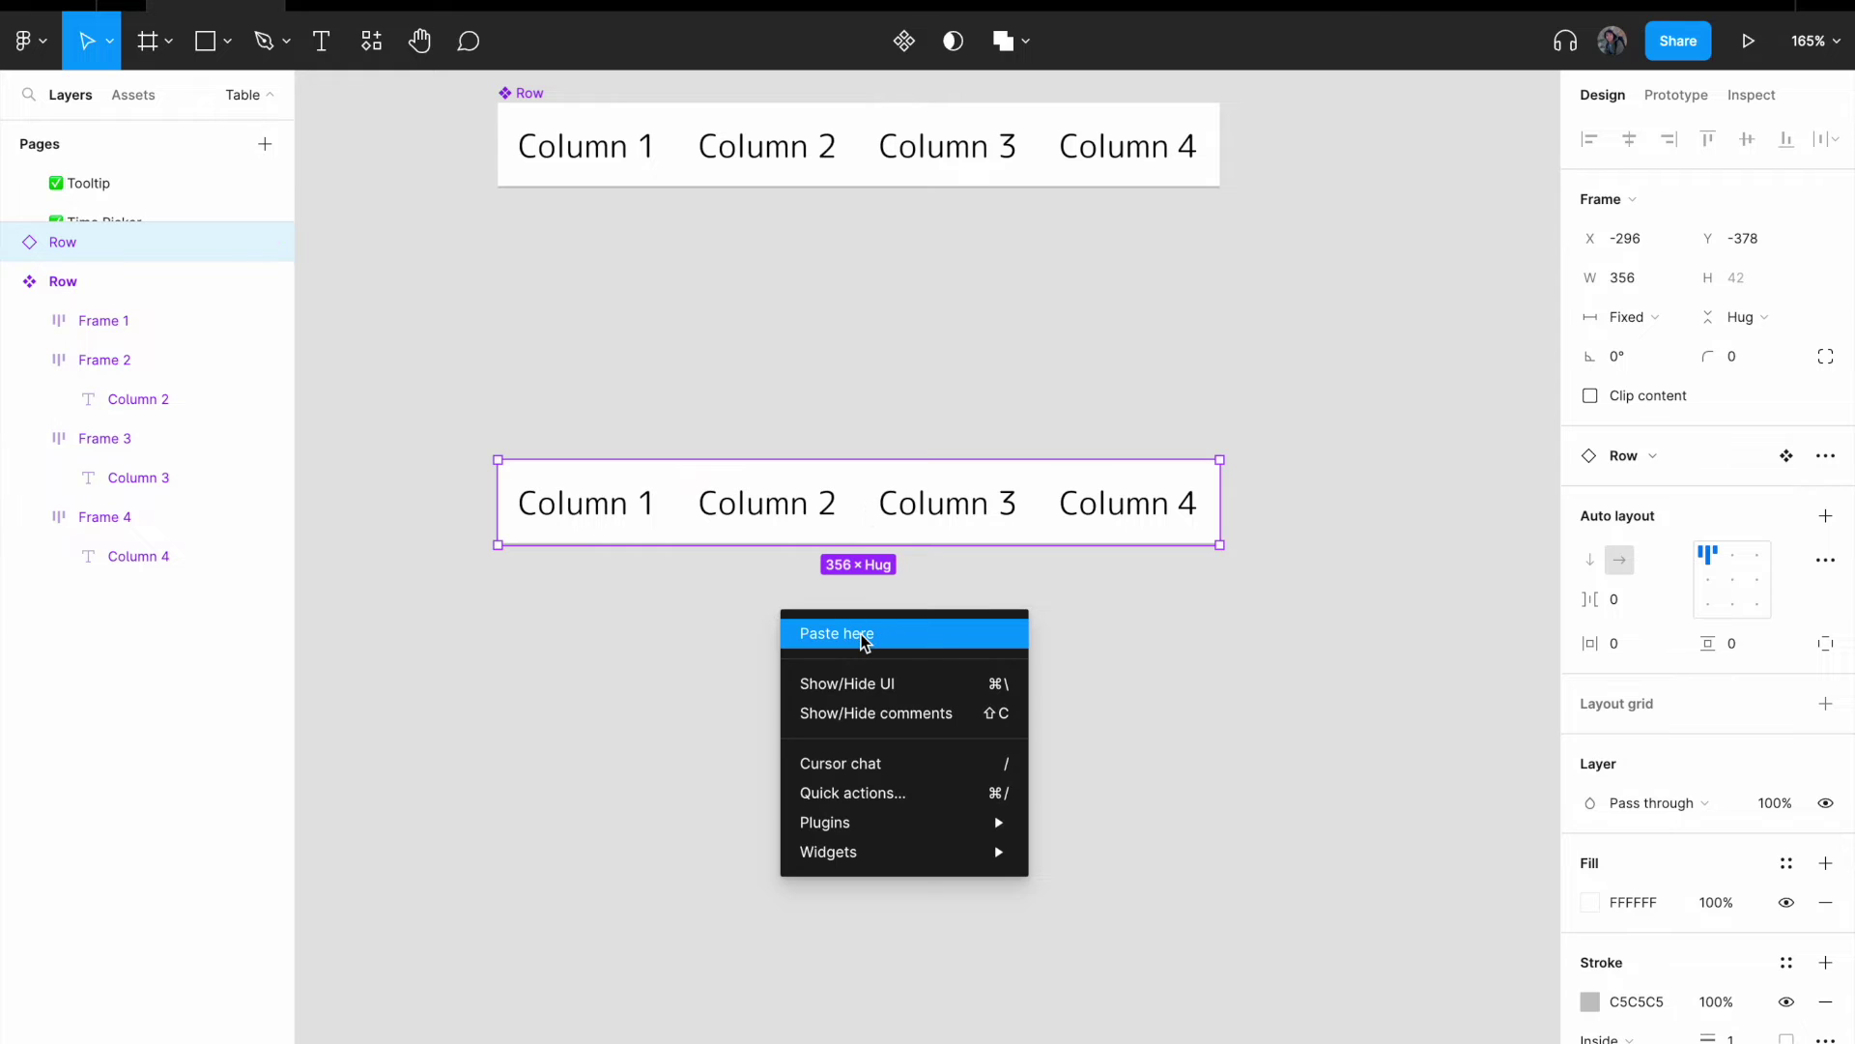
{"action": "left_click", "coordinate": [863, 638]}
{"action": "left_click_drag", "start_coordinate": [866, 642], "coordinate": [649, 619]}
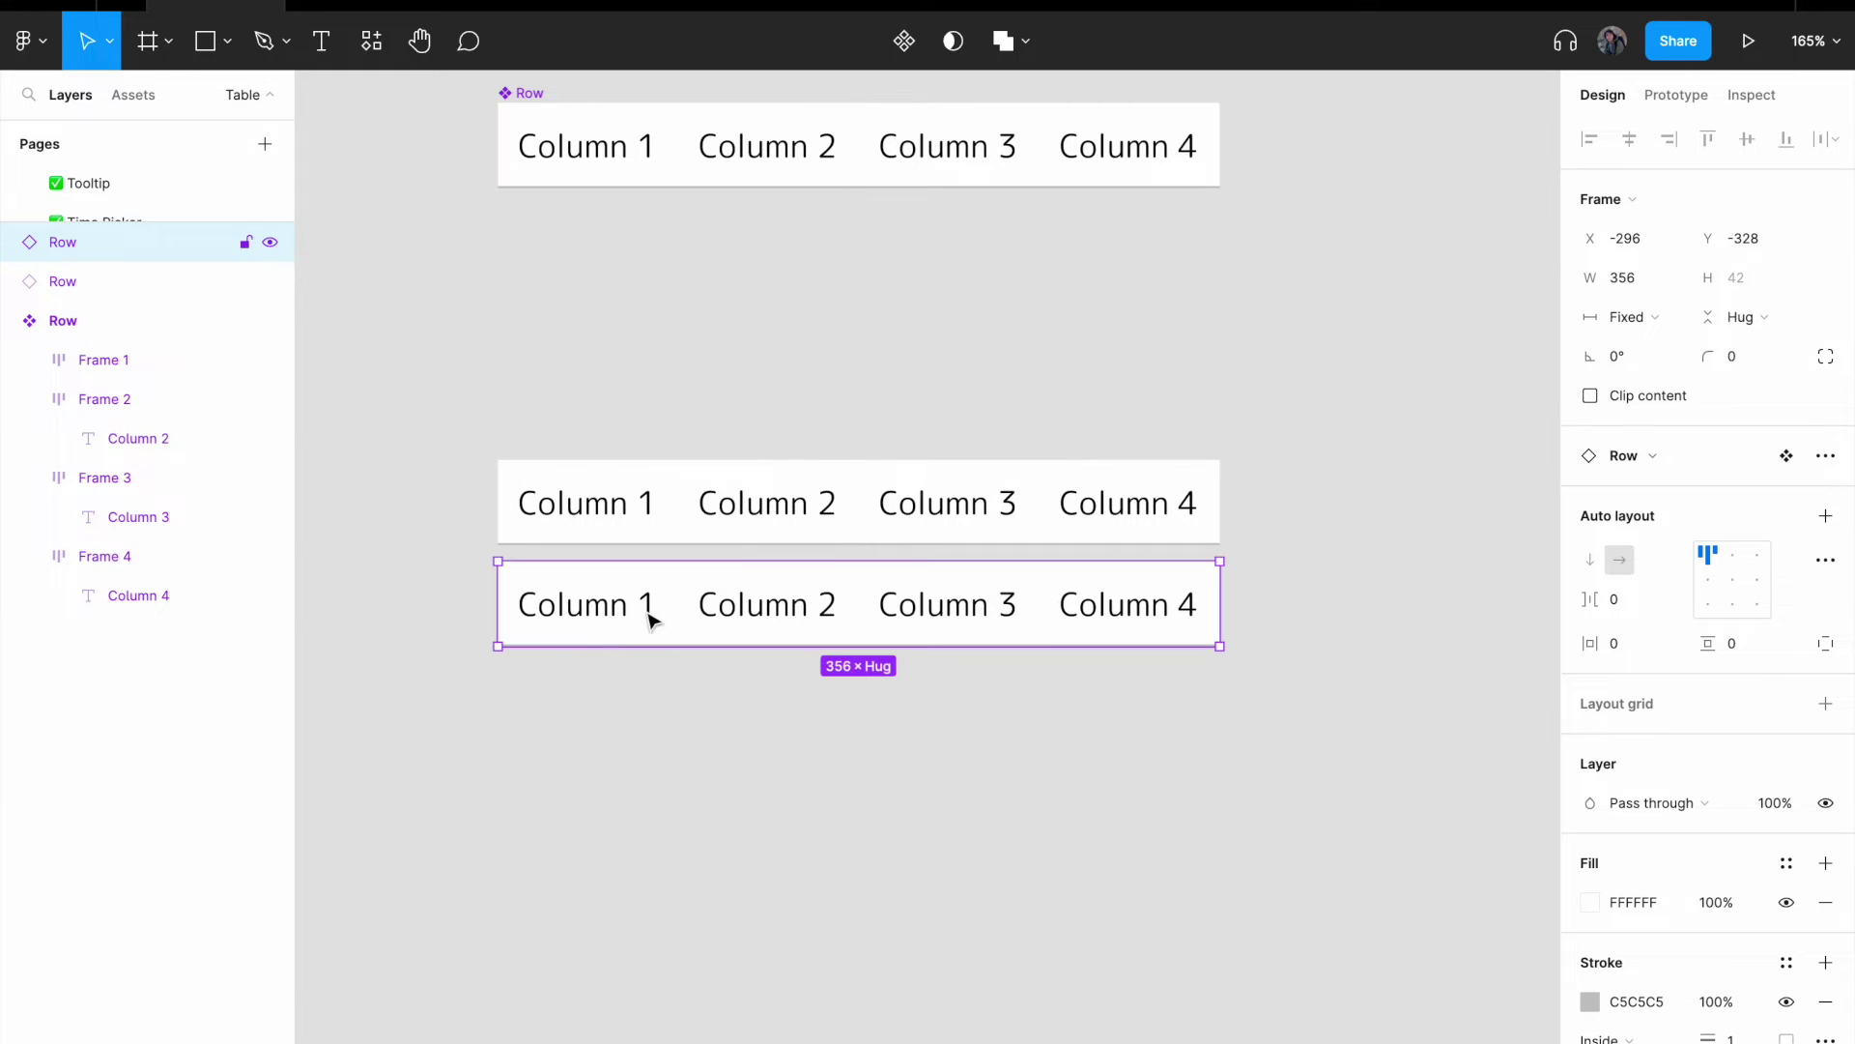
- Copy the two stacked rows and paste them aligned below the stack
{"action": "left_click_drag", "start_coordinate": [622, 404], "coordinate": [899, 633]}
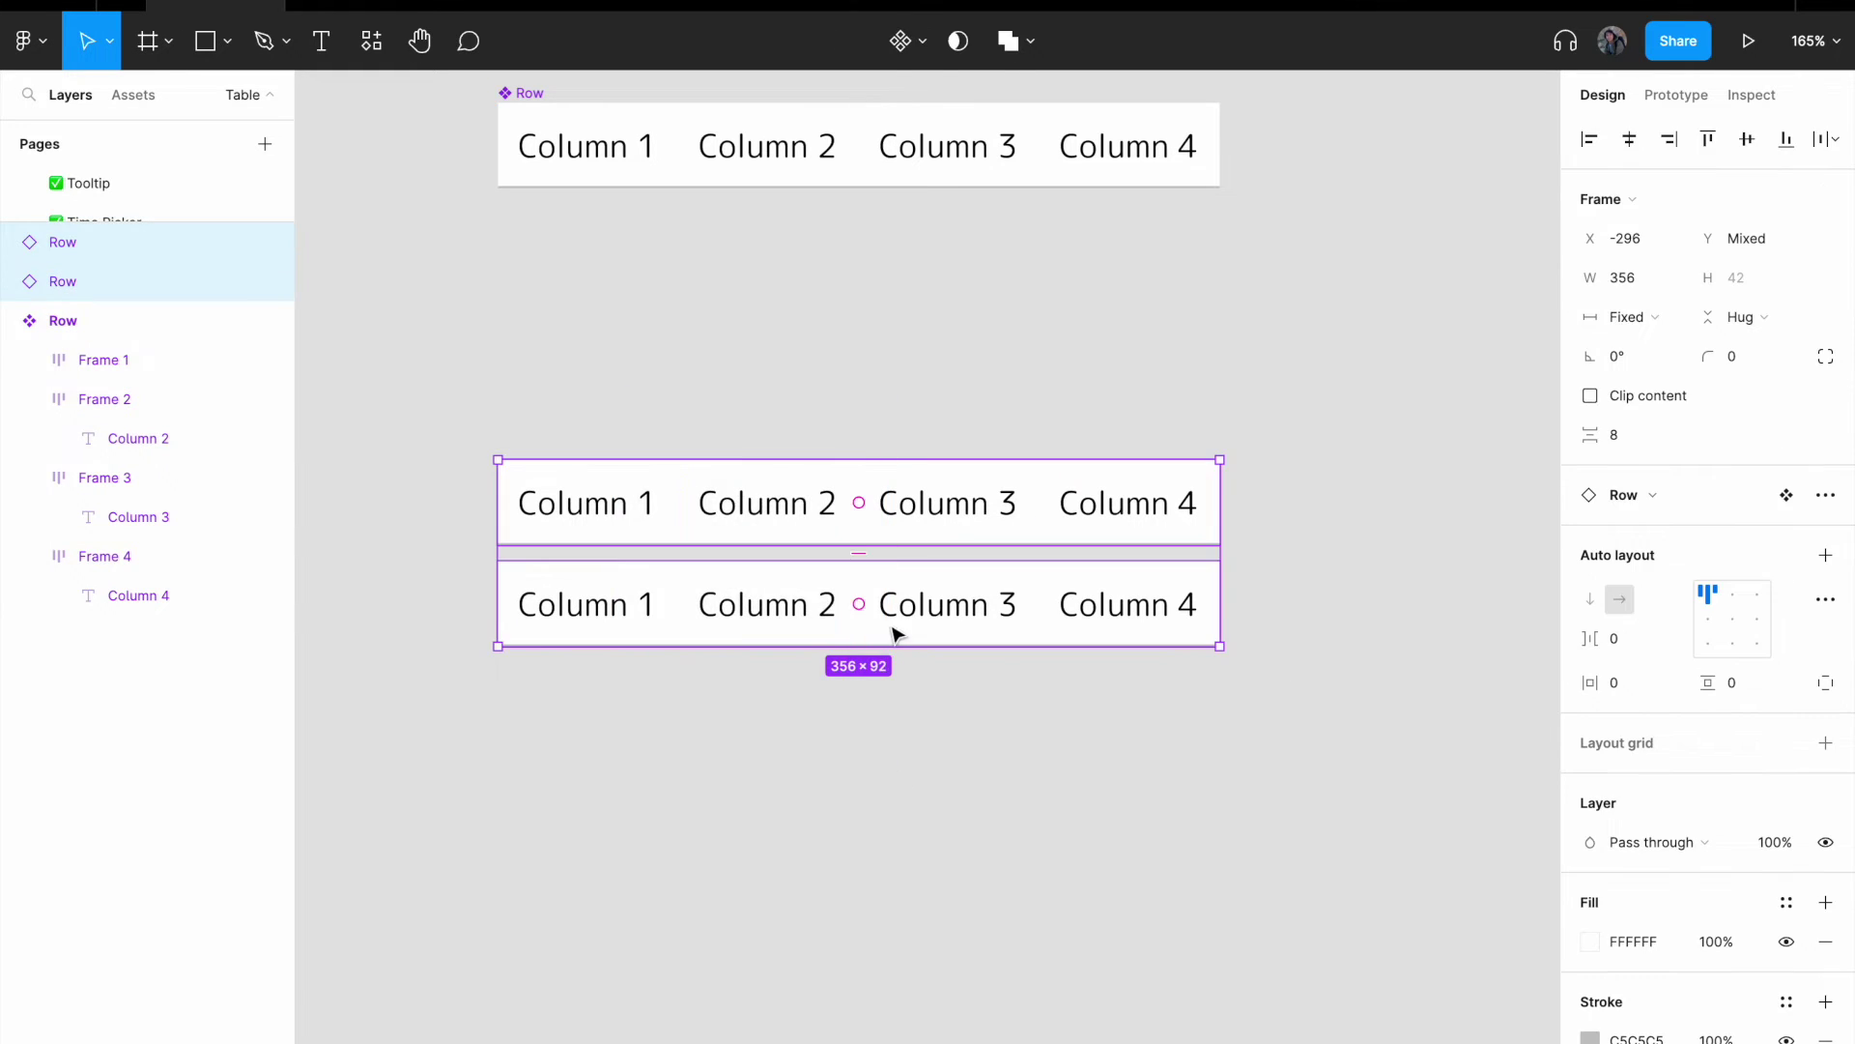
{"action": "right_click", "coordinate": [866, 624]}
{"action": "left_click", "coordinate": [964, 339]}
{"action": "right_click", "coordinate": [763, 742]}
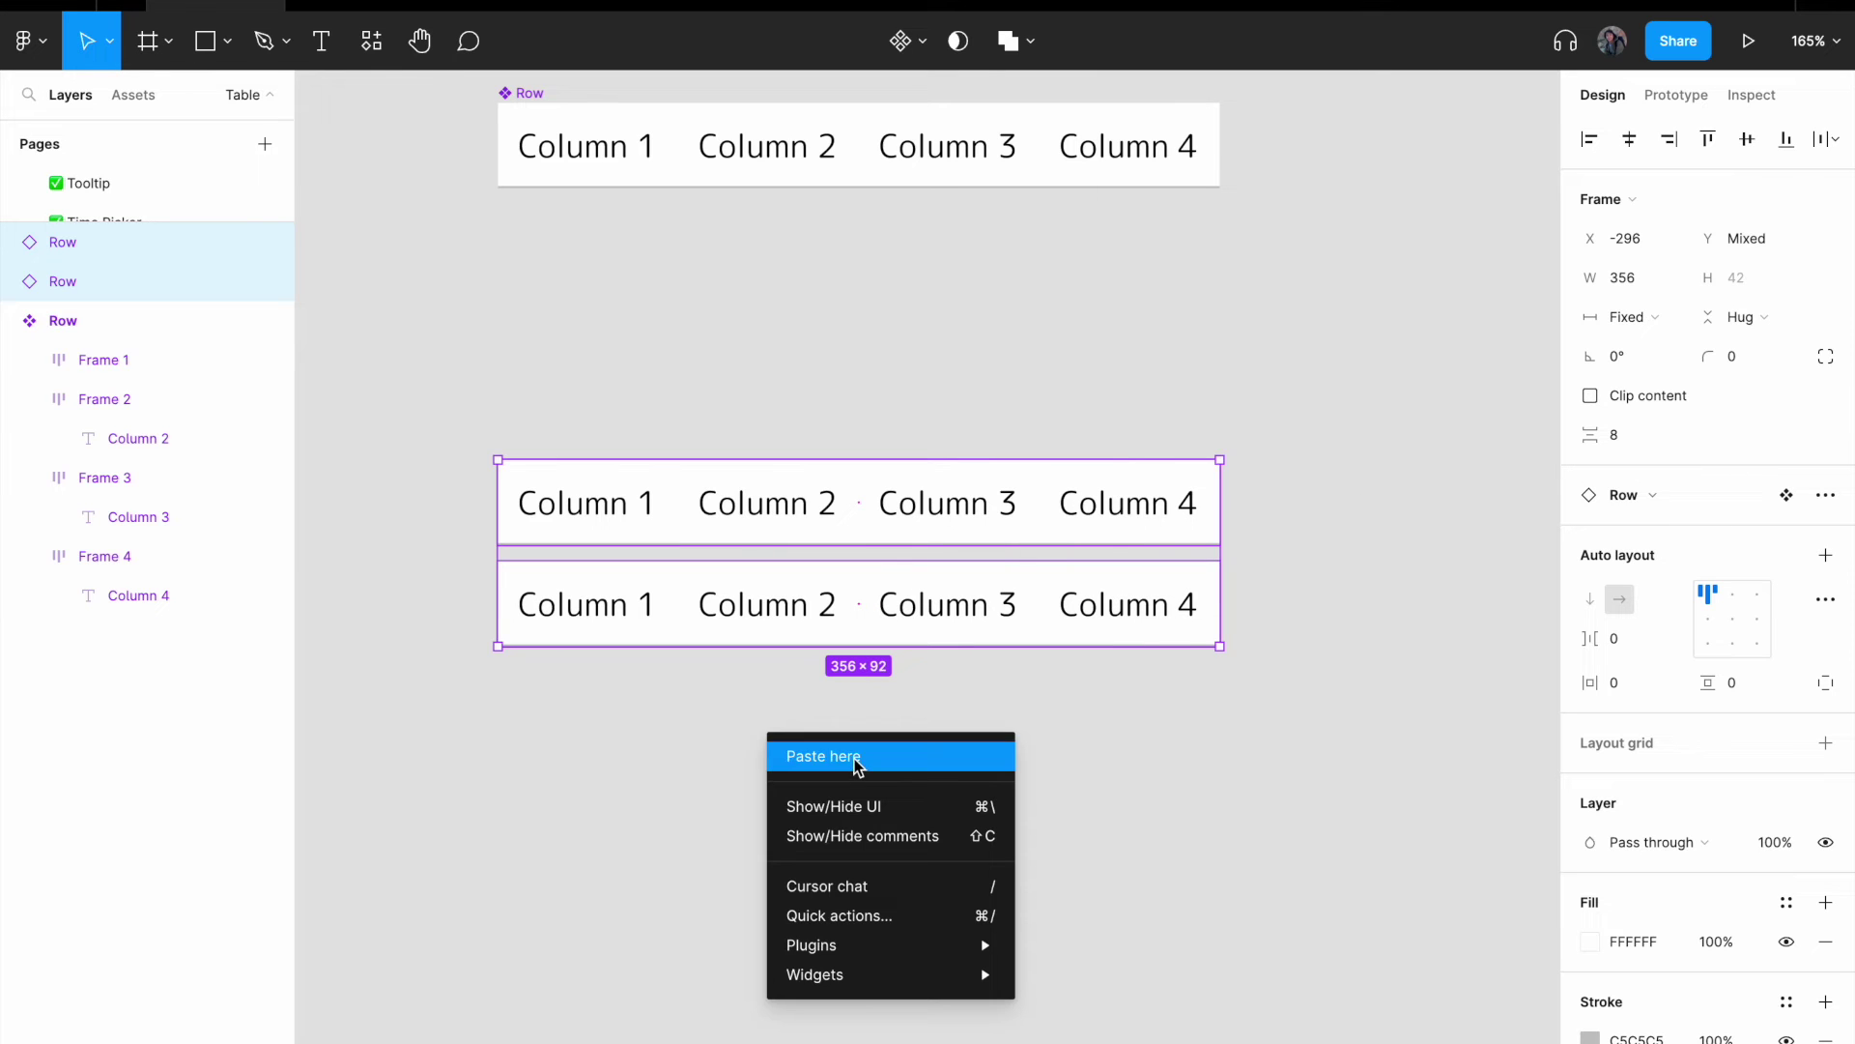
{"action": "left_click", "coordinate": [812, 755]}
{"action": "left_click_drag", "start_coordinate": [907, 774], "coordinate": [637, 712]}
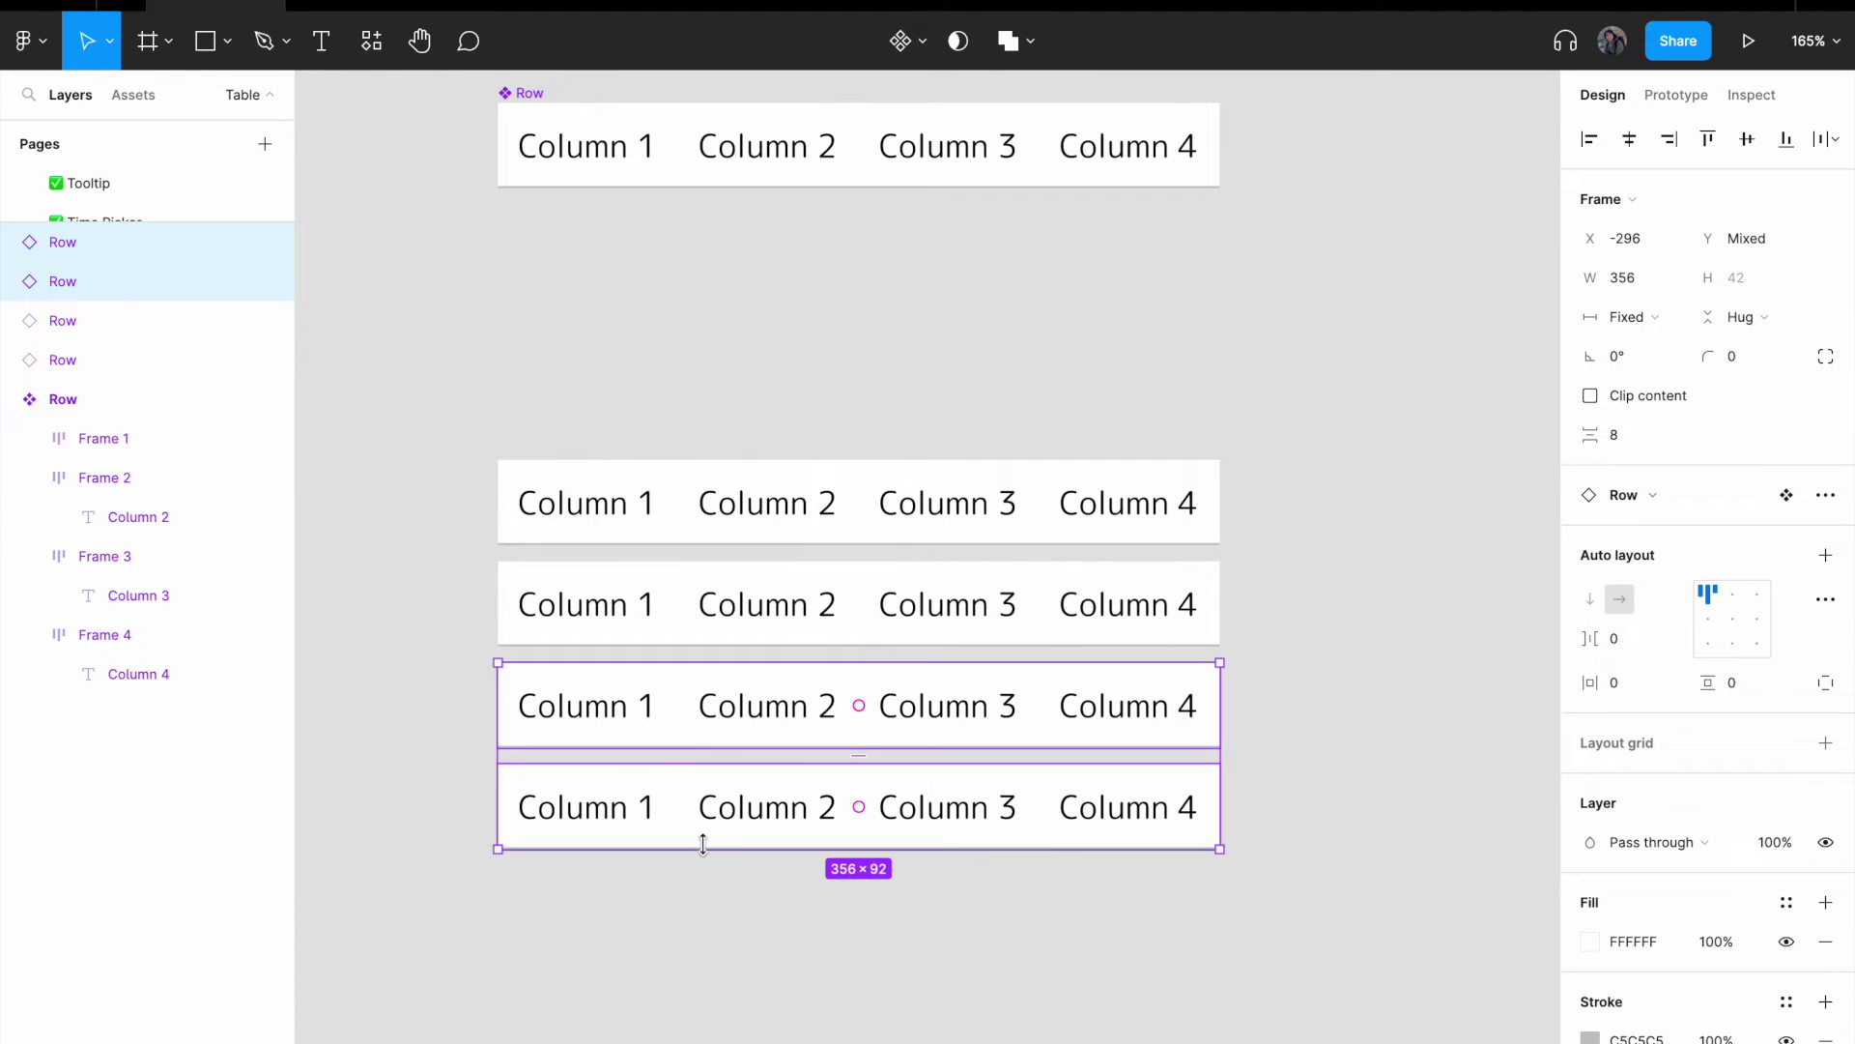
- Copy two more rows and paste them under the stack, making six instances
{"action": "right_click", "coordinate": [730, 829]}
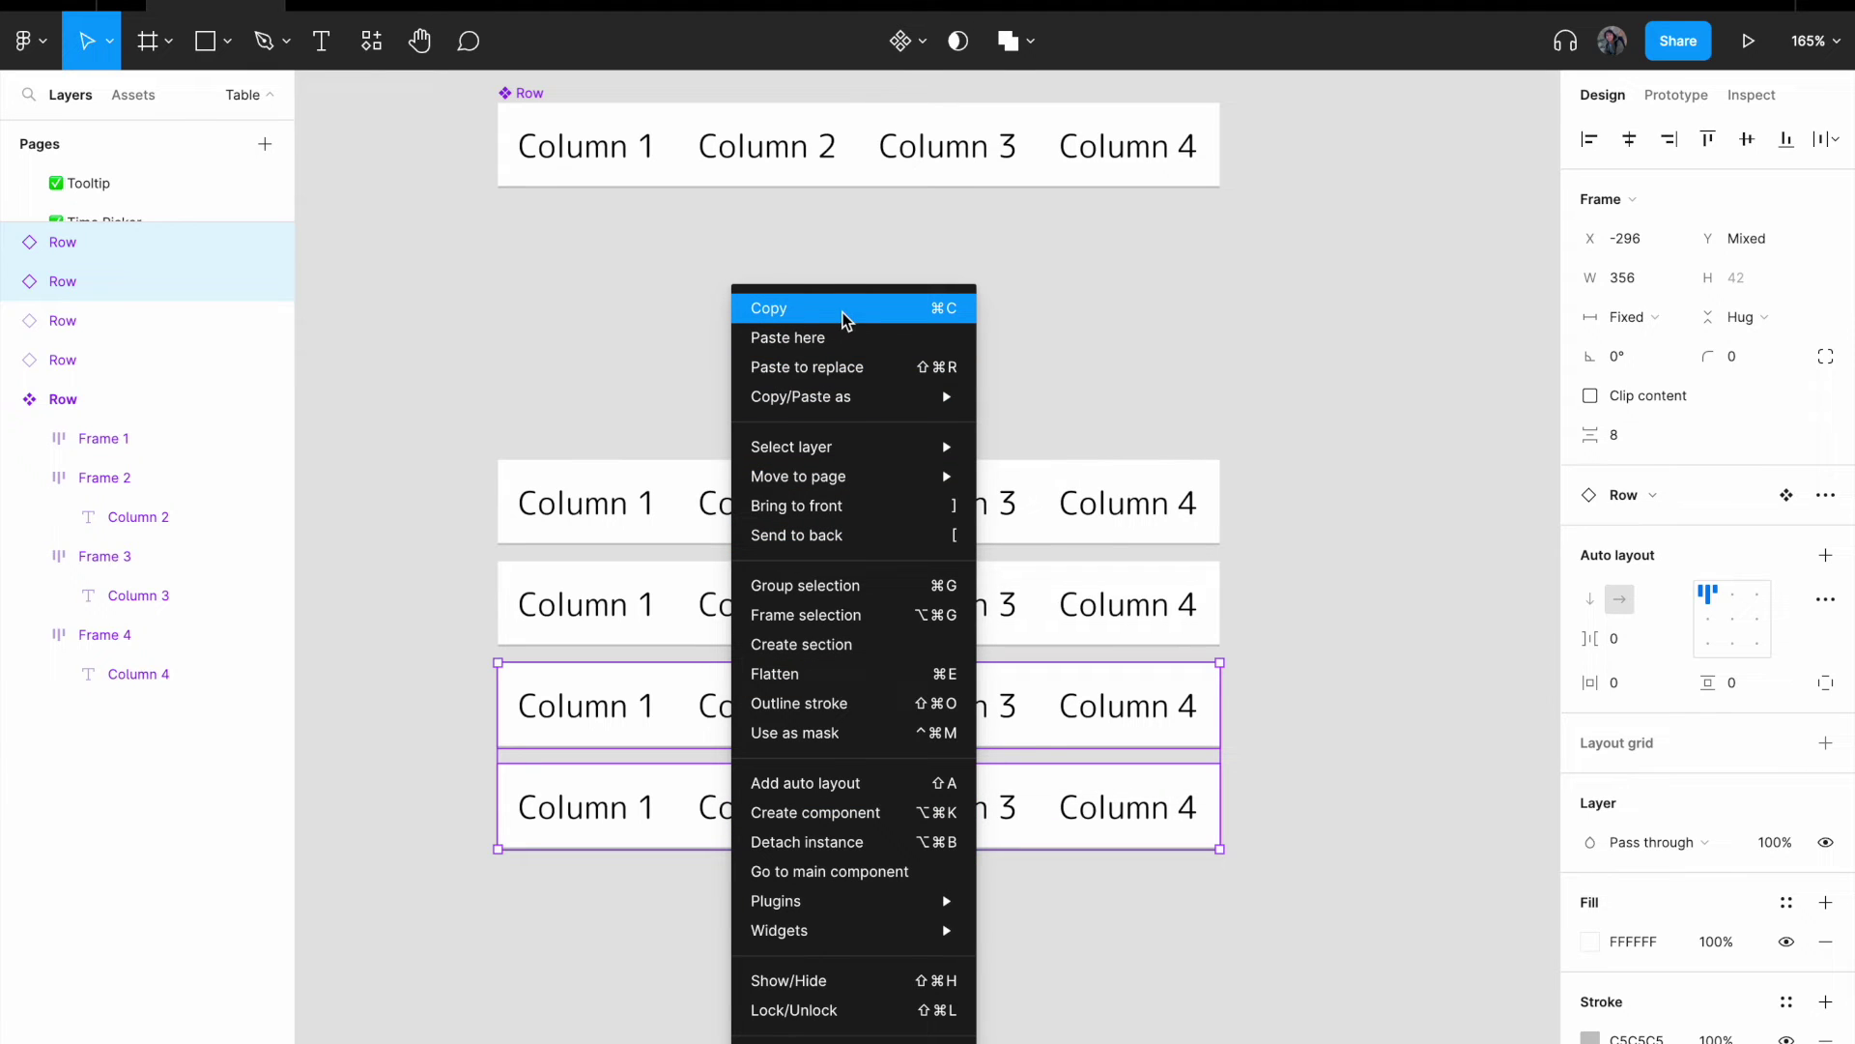
{"action": "left_click", "coordinate": [721, 369]}
{"action": "right_click", "coordinate": [630, 713]}
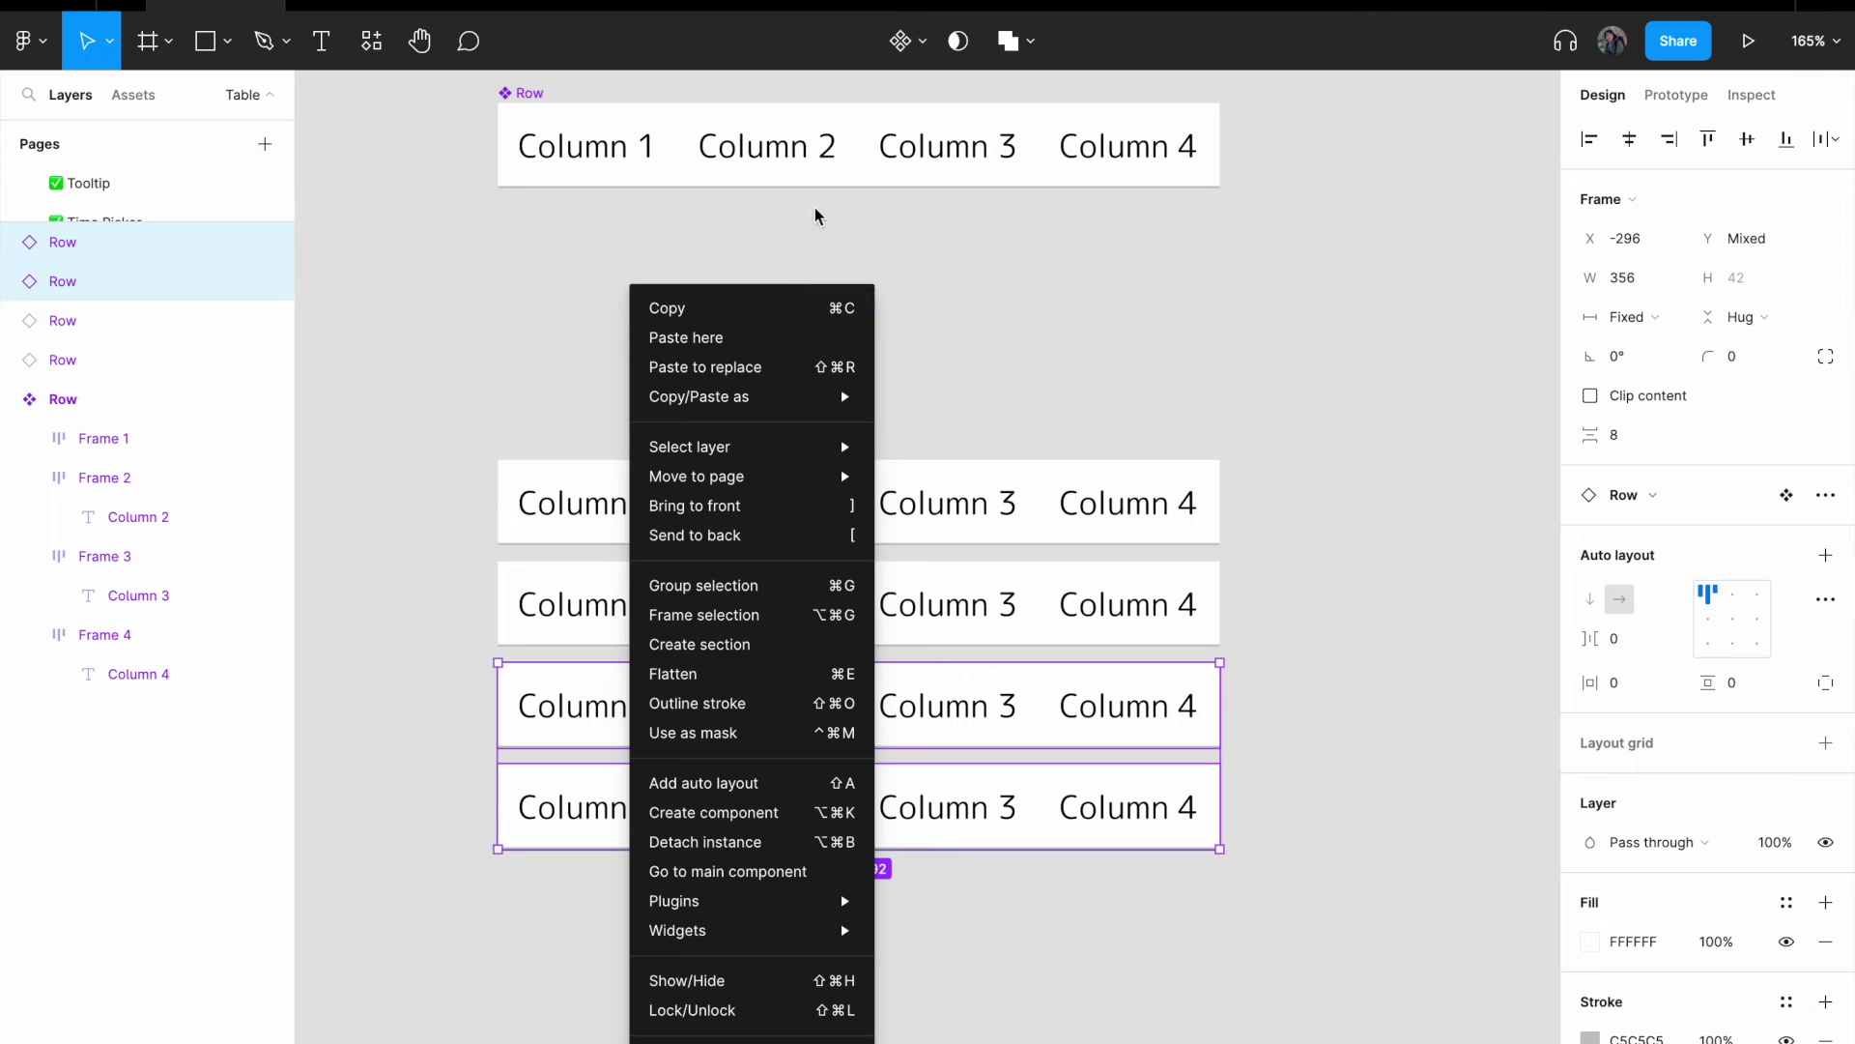
{"action": "left_click", "coordinate": [750, 309]}
{"action": "left_click", "coordinate": [803, 915]}
{"action": "right_click", "coordinate": [713, 849]}
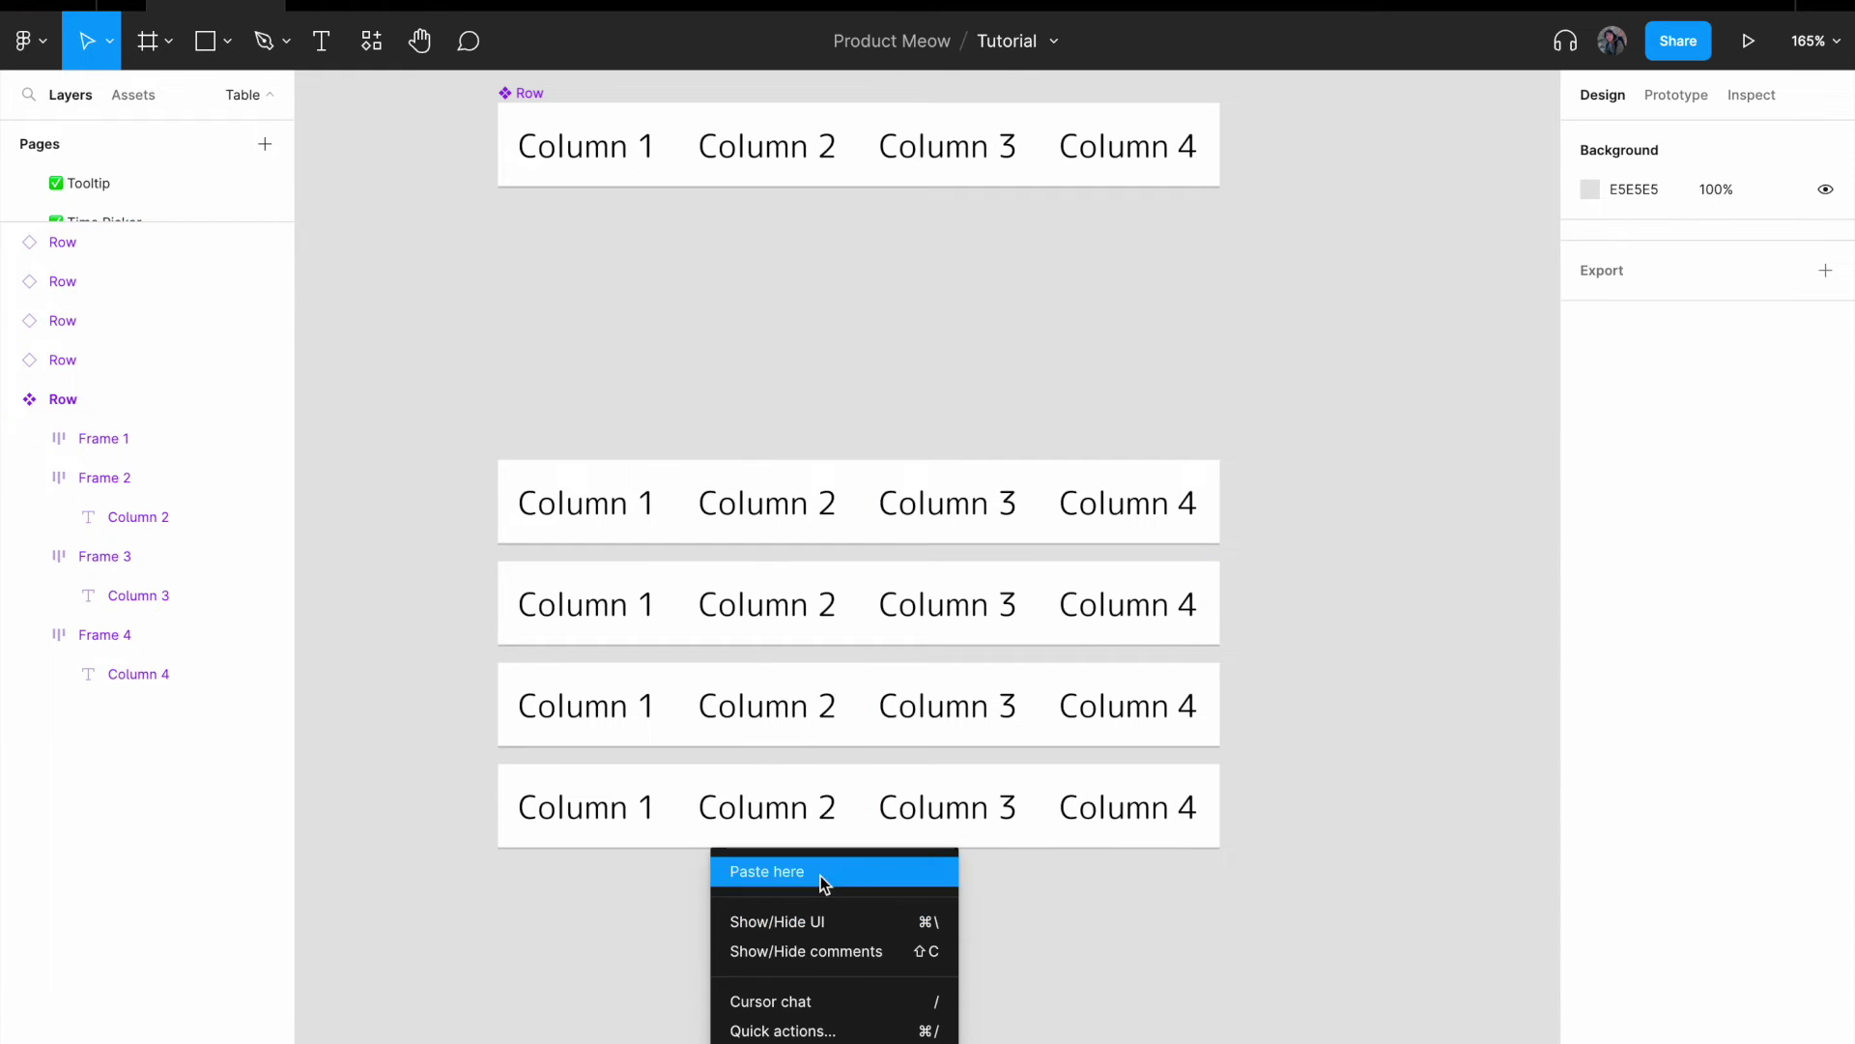
{"action": "left_click", "coordinate": [820, 875]}
{"action": "left_click_drag", "start_coordinate": [1105, 936], "coordinate": [793, 841]}
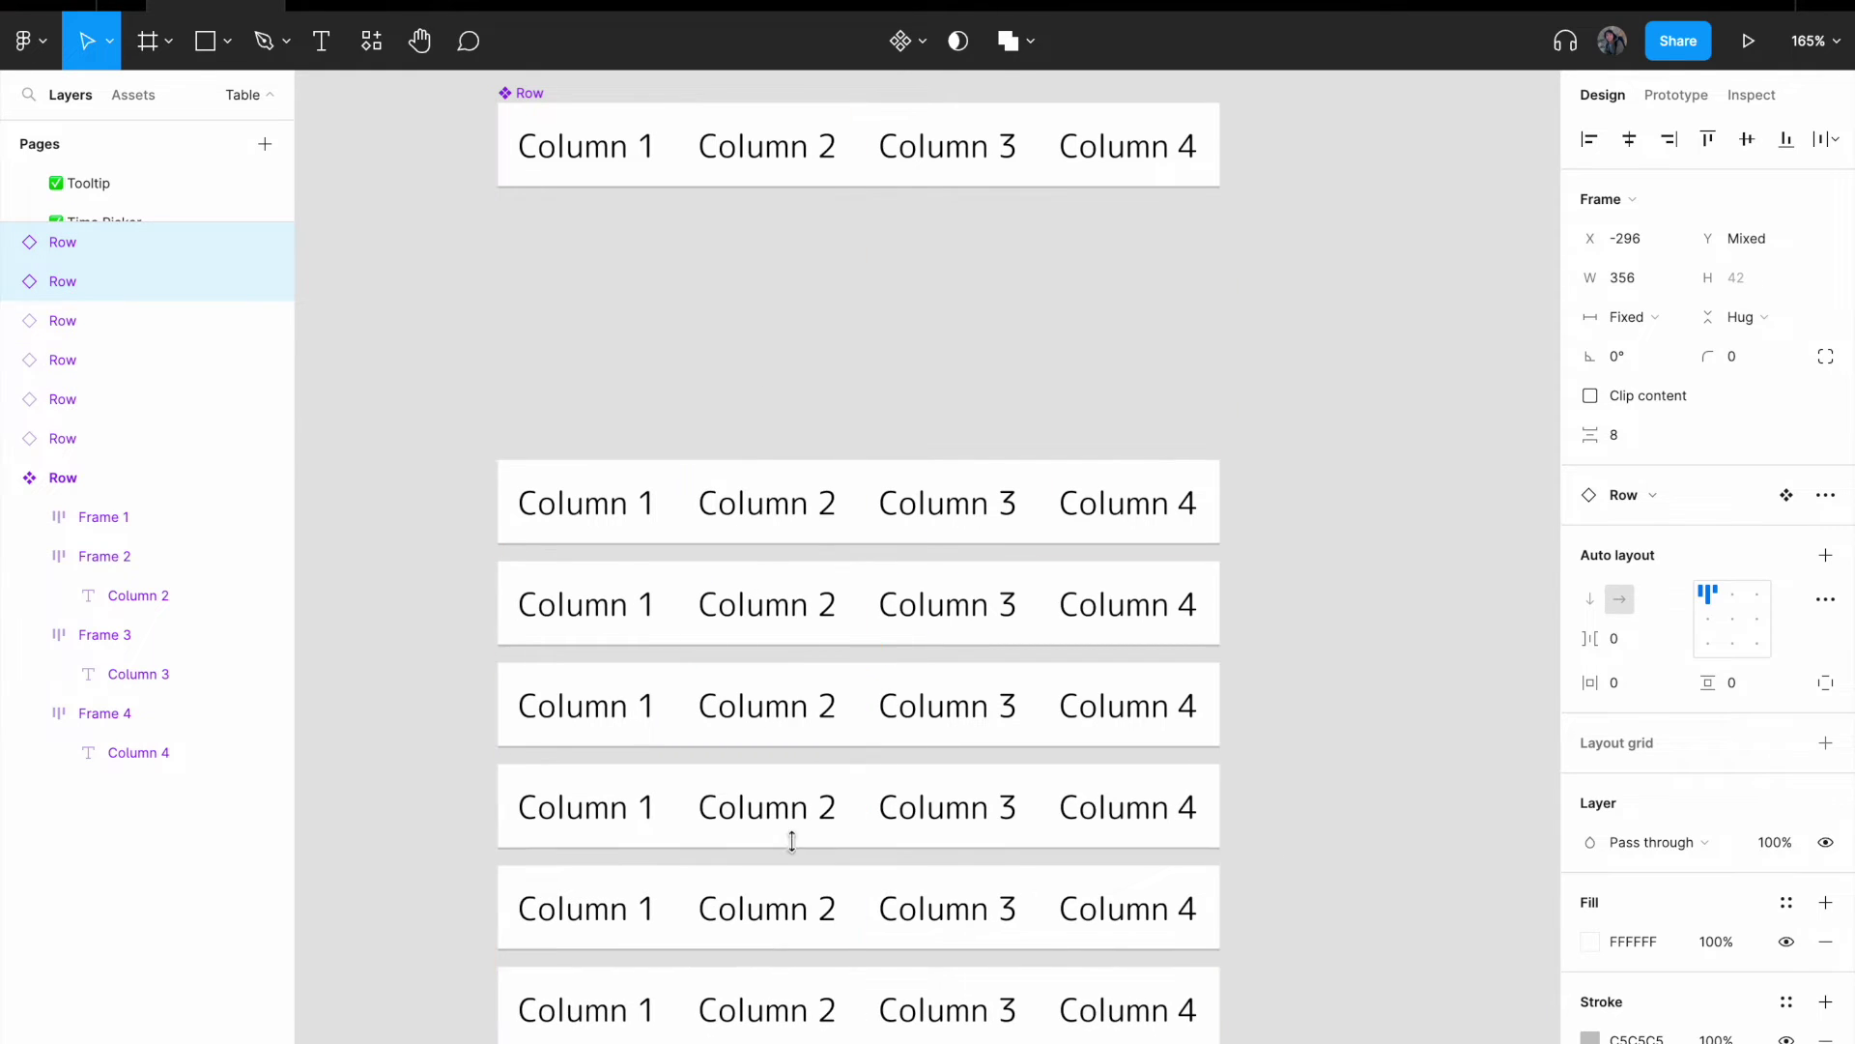
- Drill into a row's Column 1 text, then move that row up one place in the stack
{"action": "left_click", "coordinate": [604, 521]}
{"action": "double_click", "coordinate": [570, 507]}
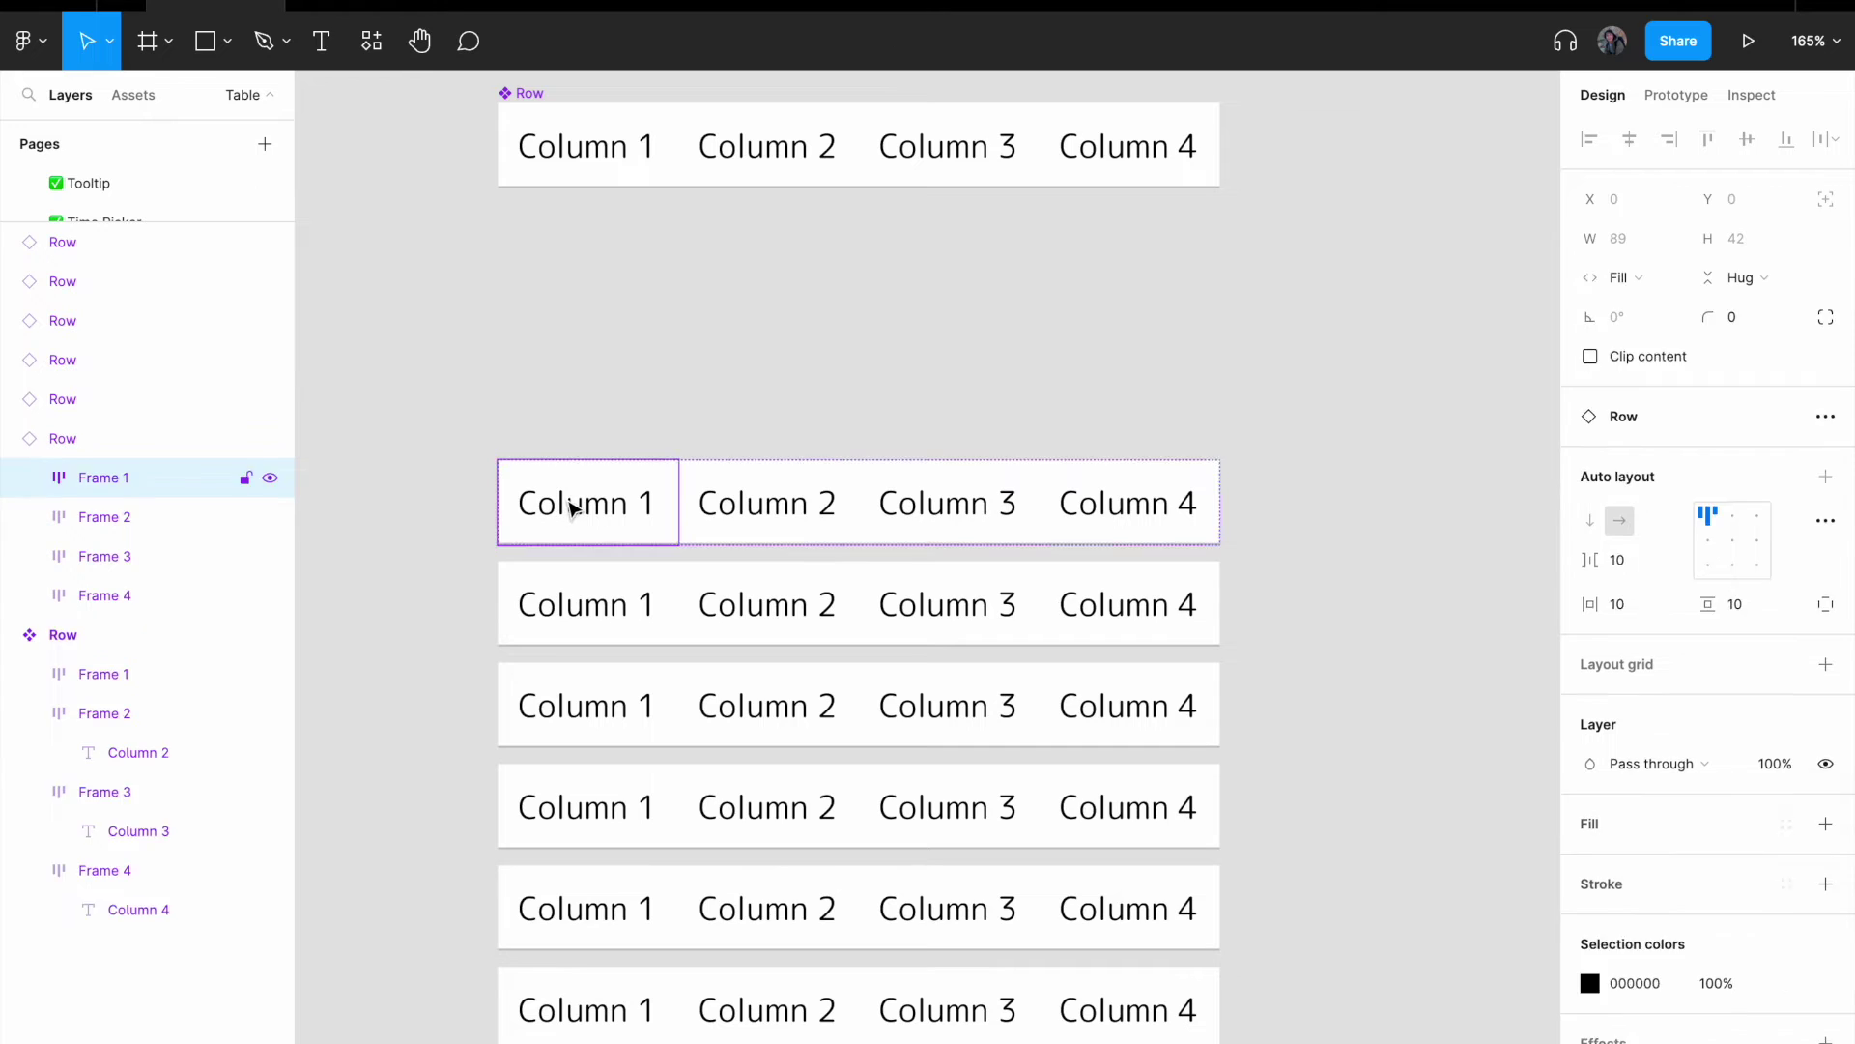
{"action": "double_click", "coordinate": [572, 509]}
{"action": "left_click", "coordinate": [431, 538]}
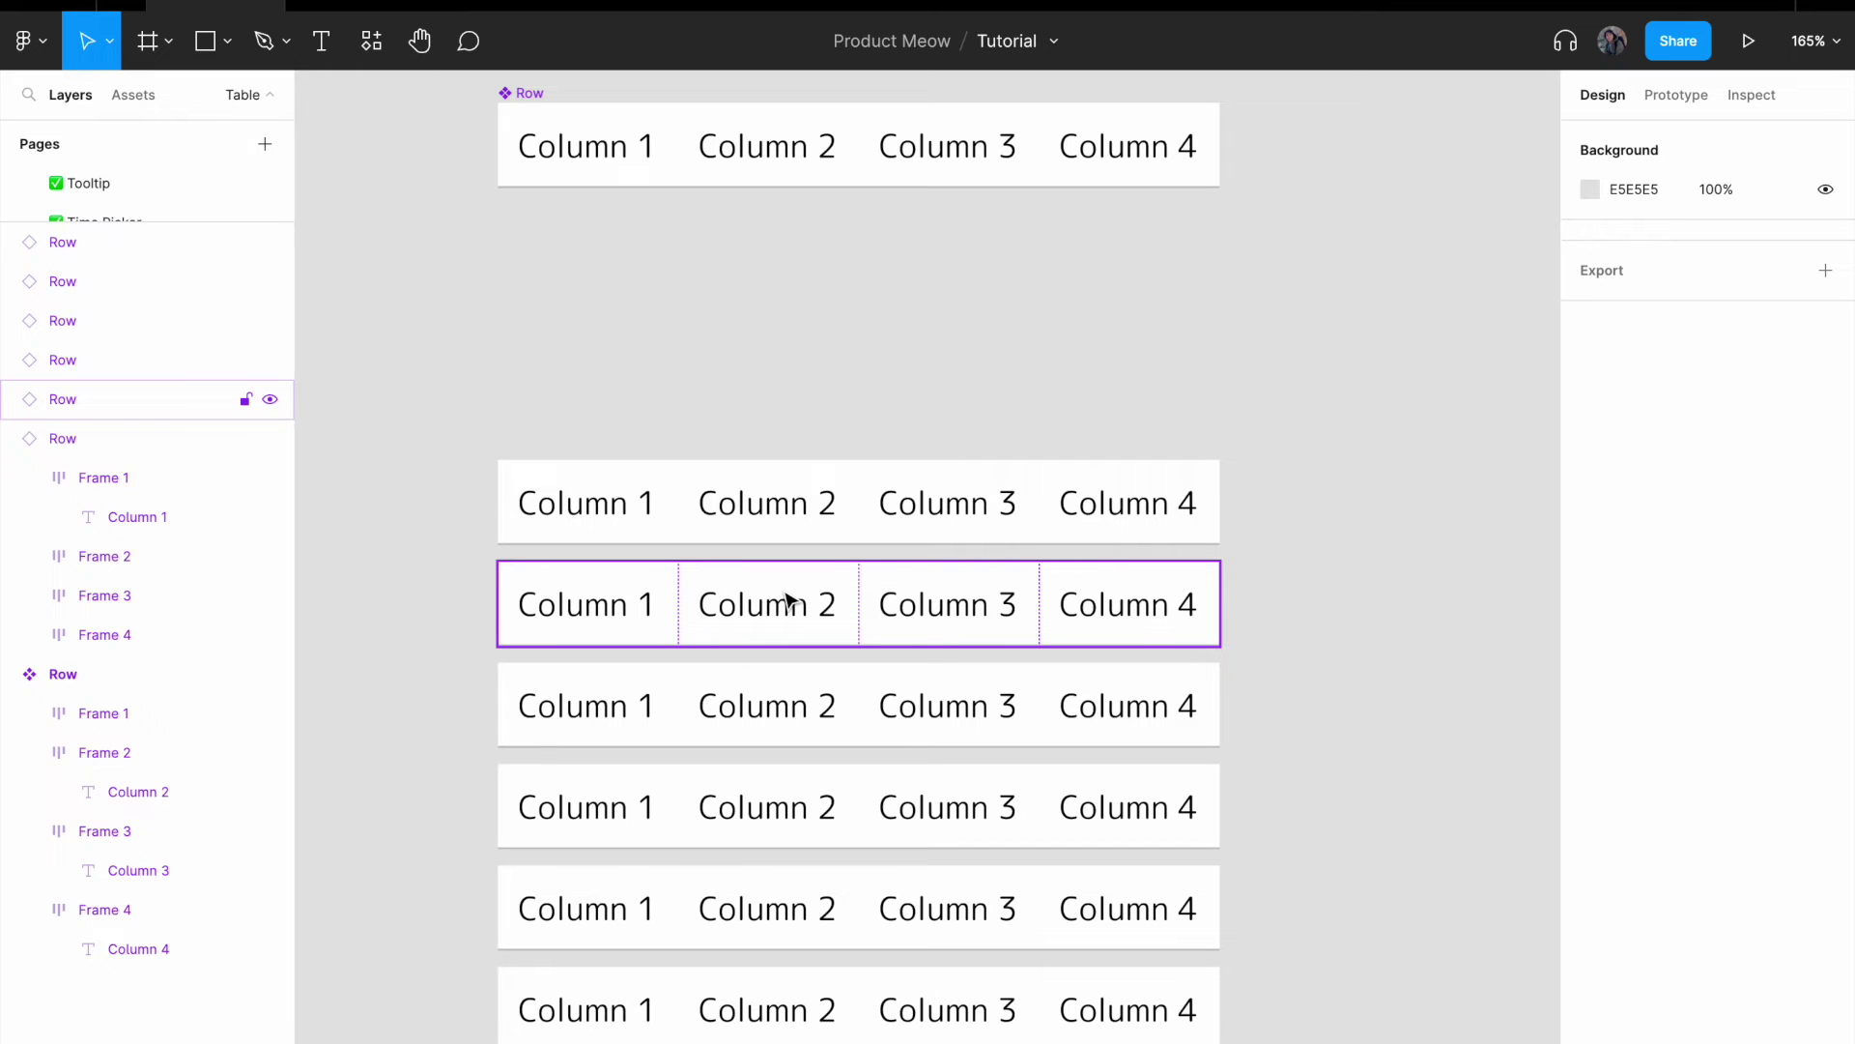
{"action": "left_click_drag", "start_coordinate": [788, 601], "coordinate": [630, 527]}
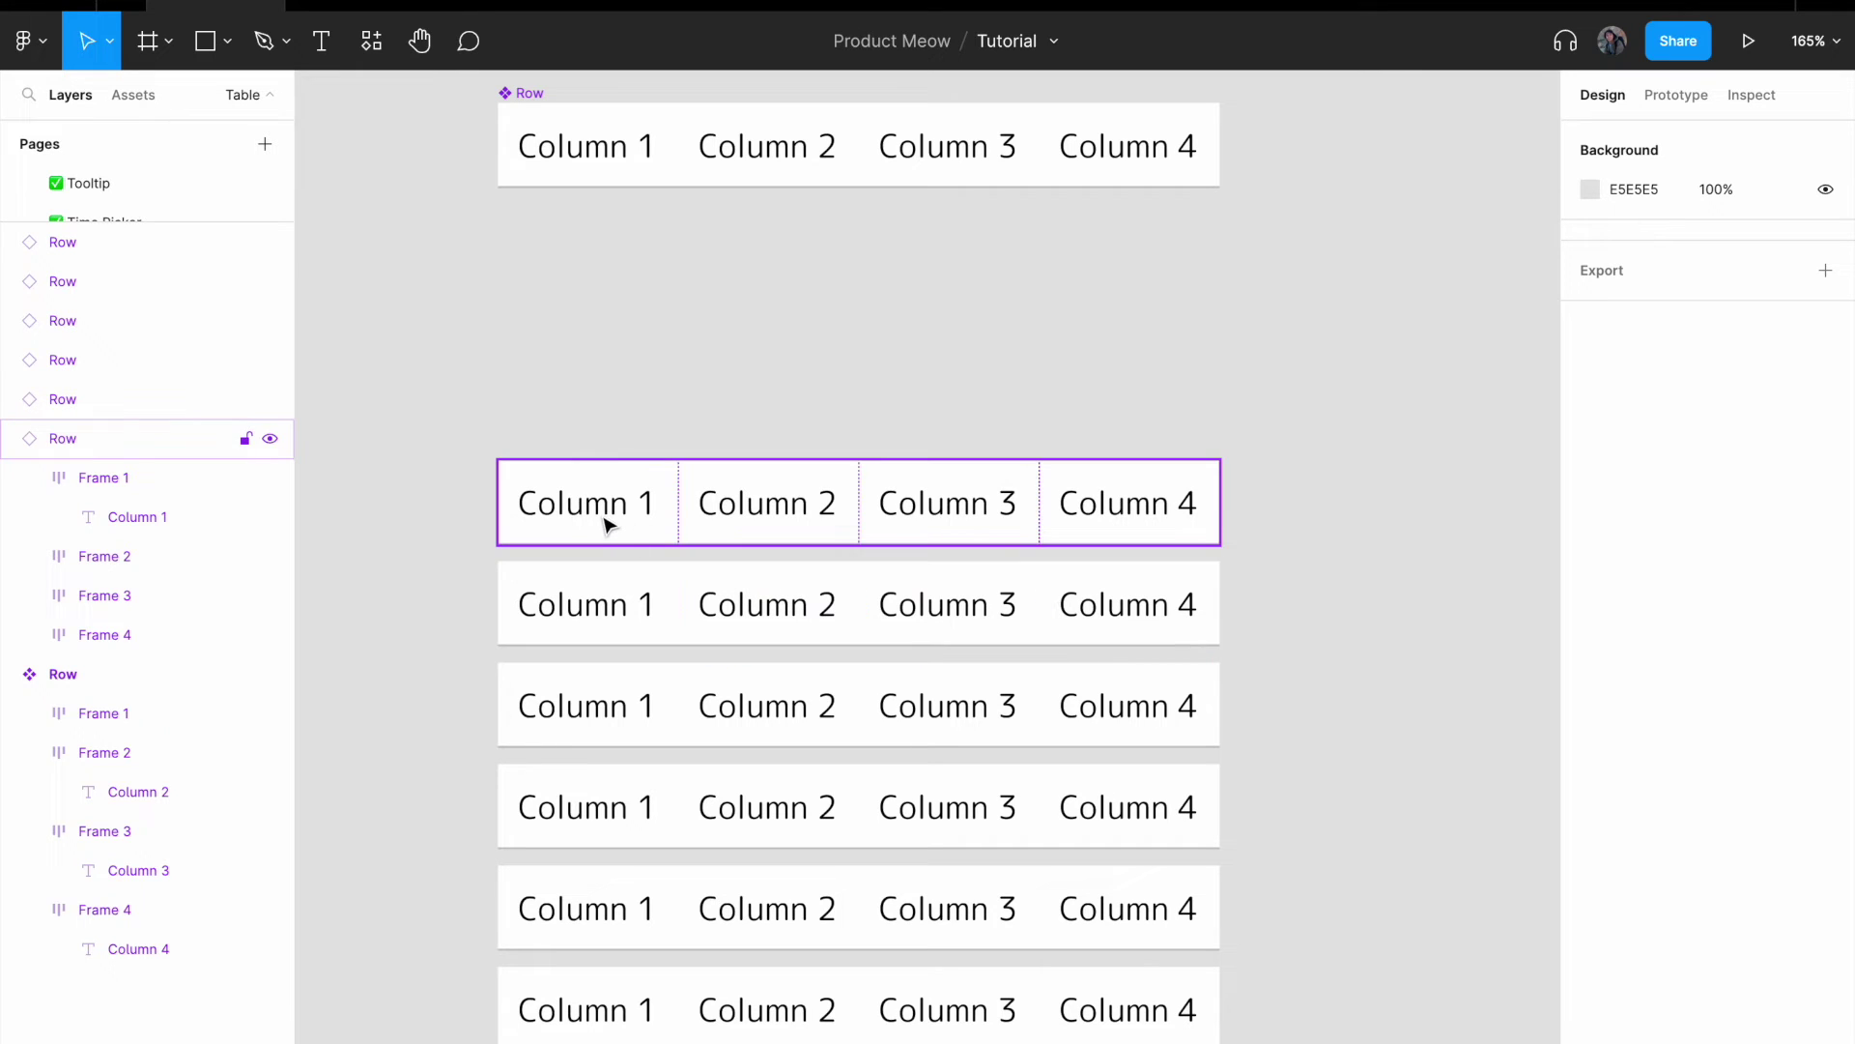
- Open the top row's Column 1 text for editing, then exit and deselect
{"action": "double_click", "coordinate": [608, 519]}
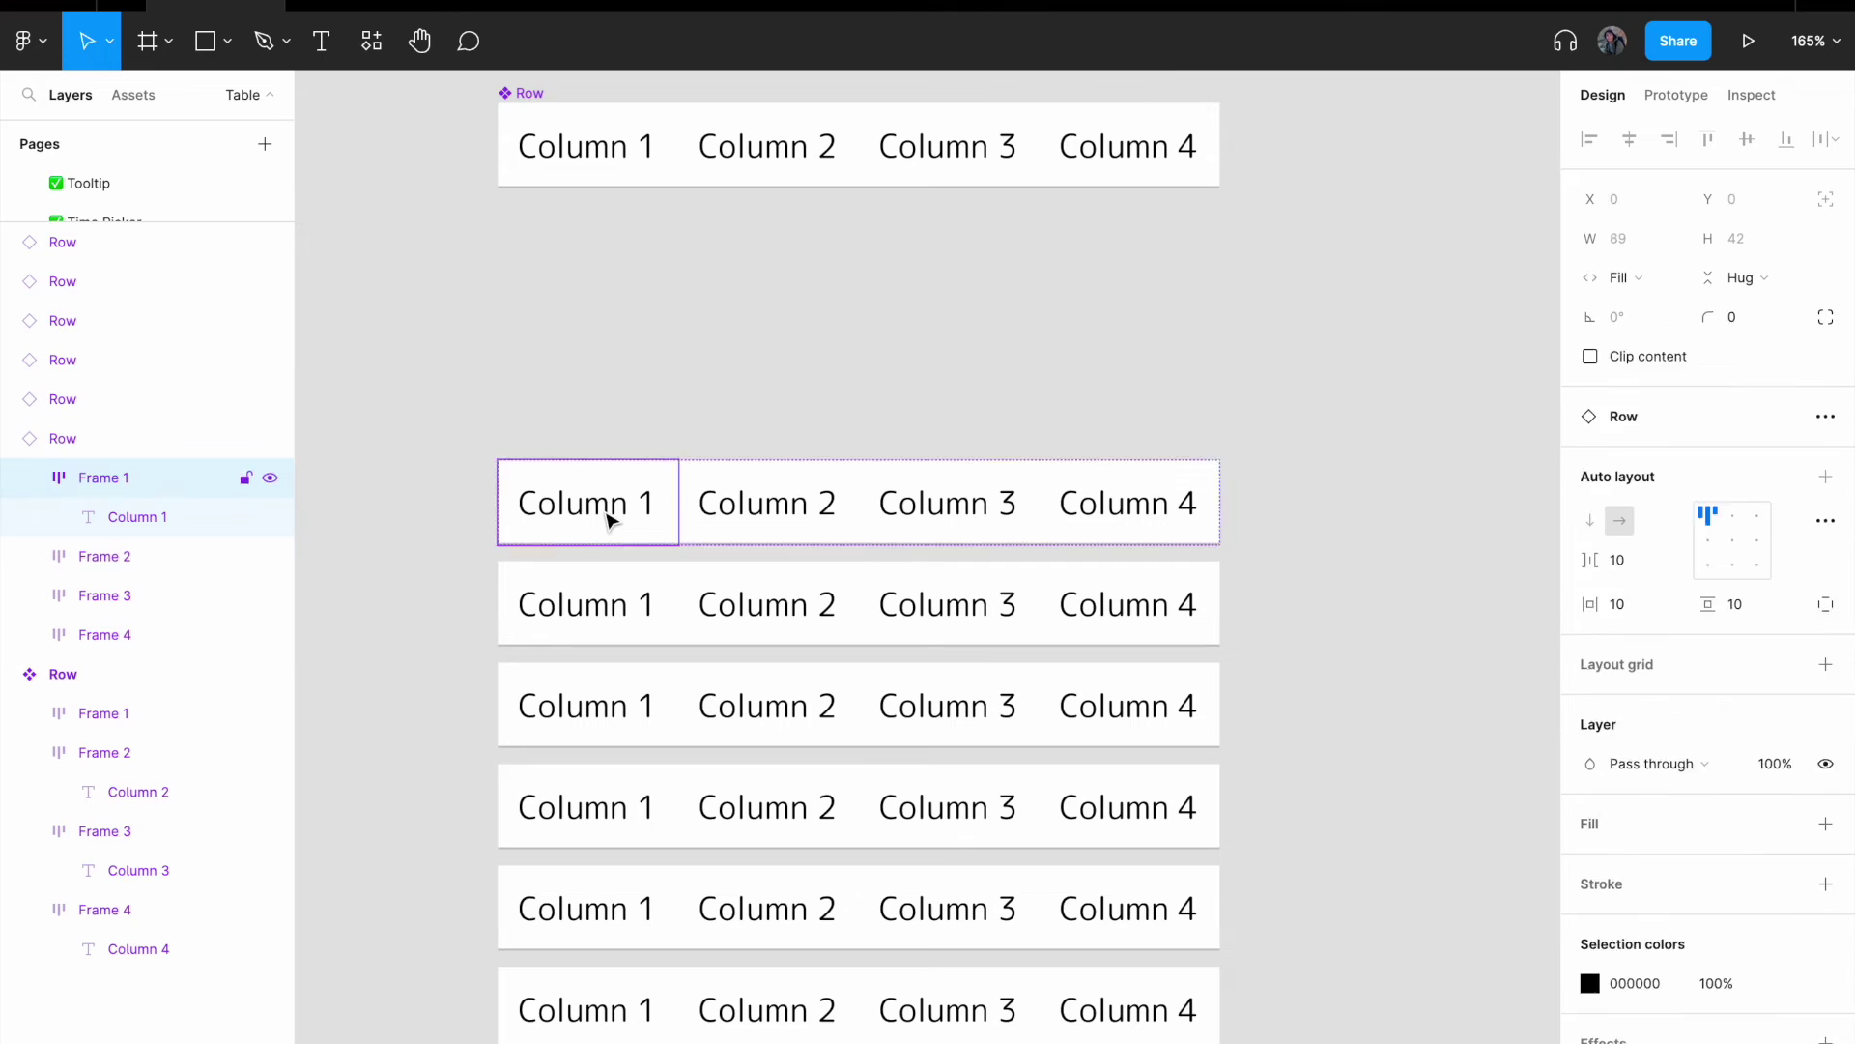
{"action": "double_click", "coordinate": [608, 516]}
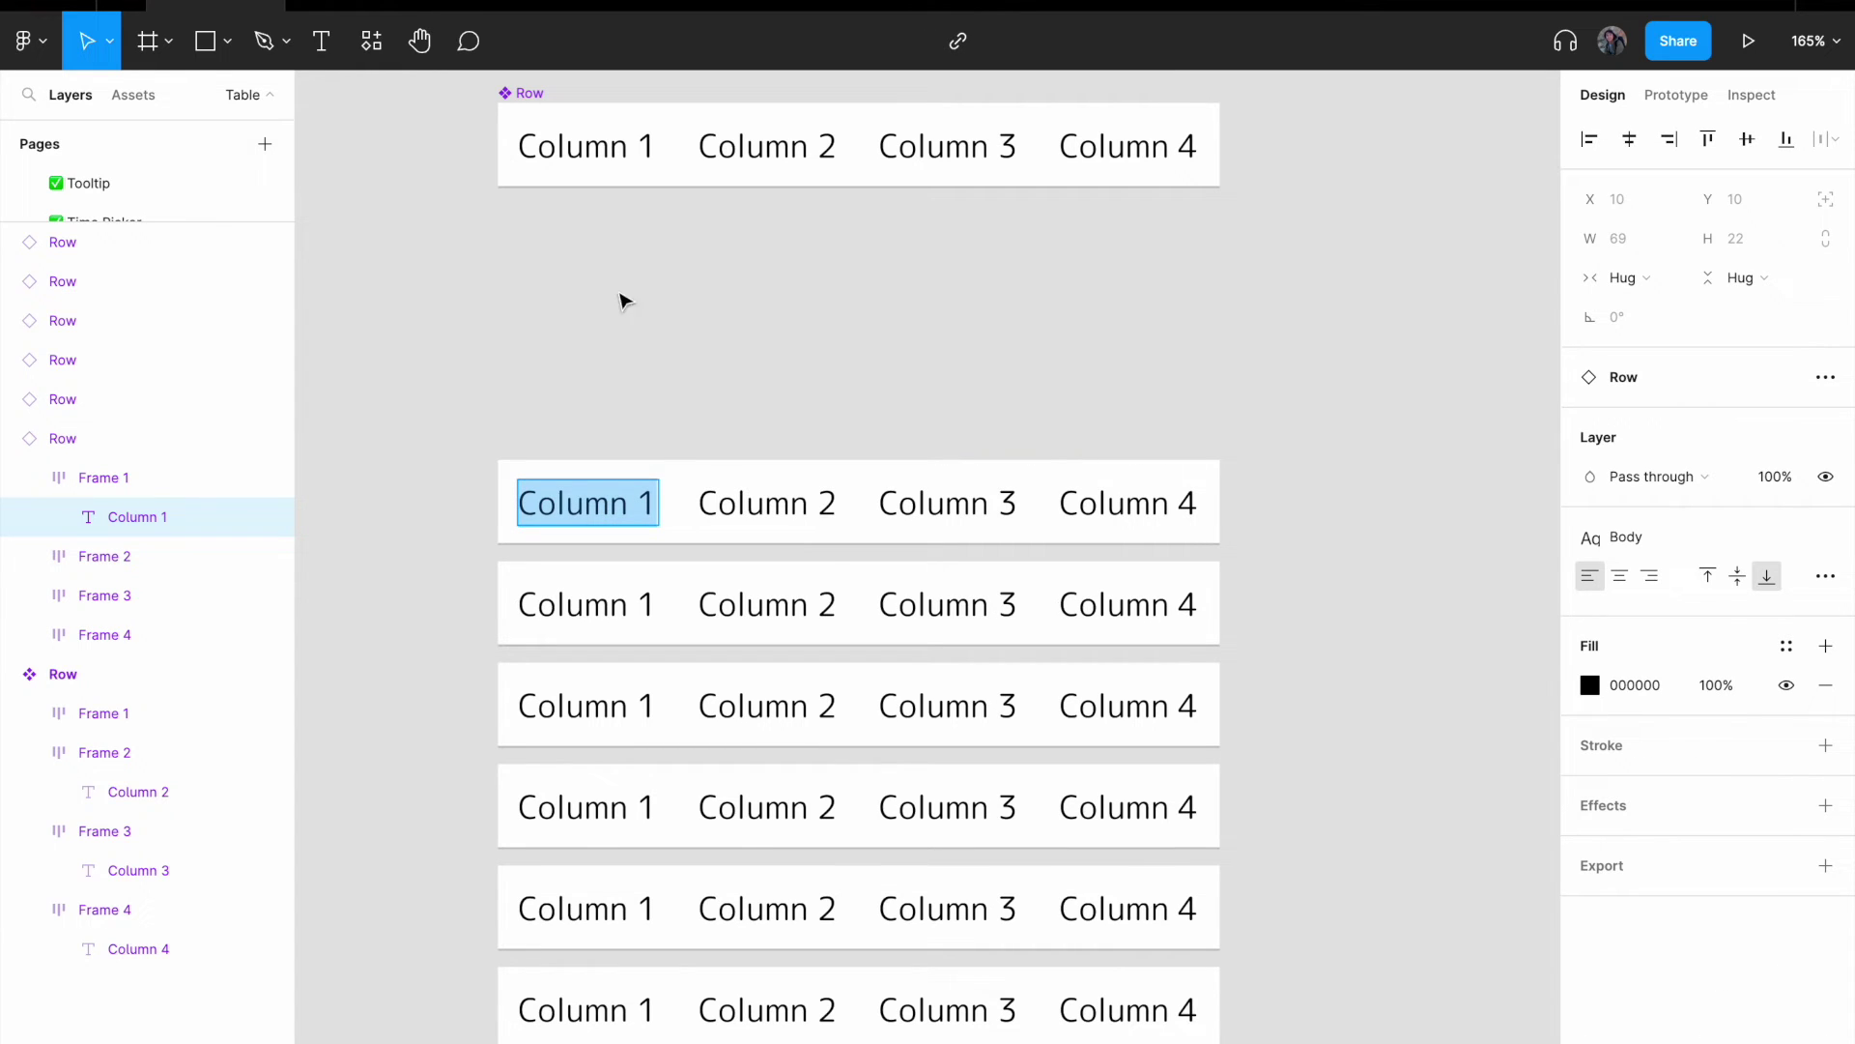
{"action": "left_click", "coordinate": [622, 299]}
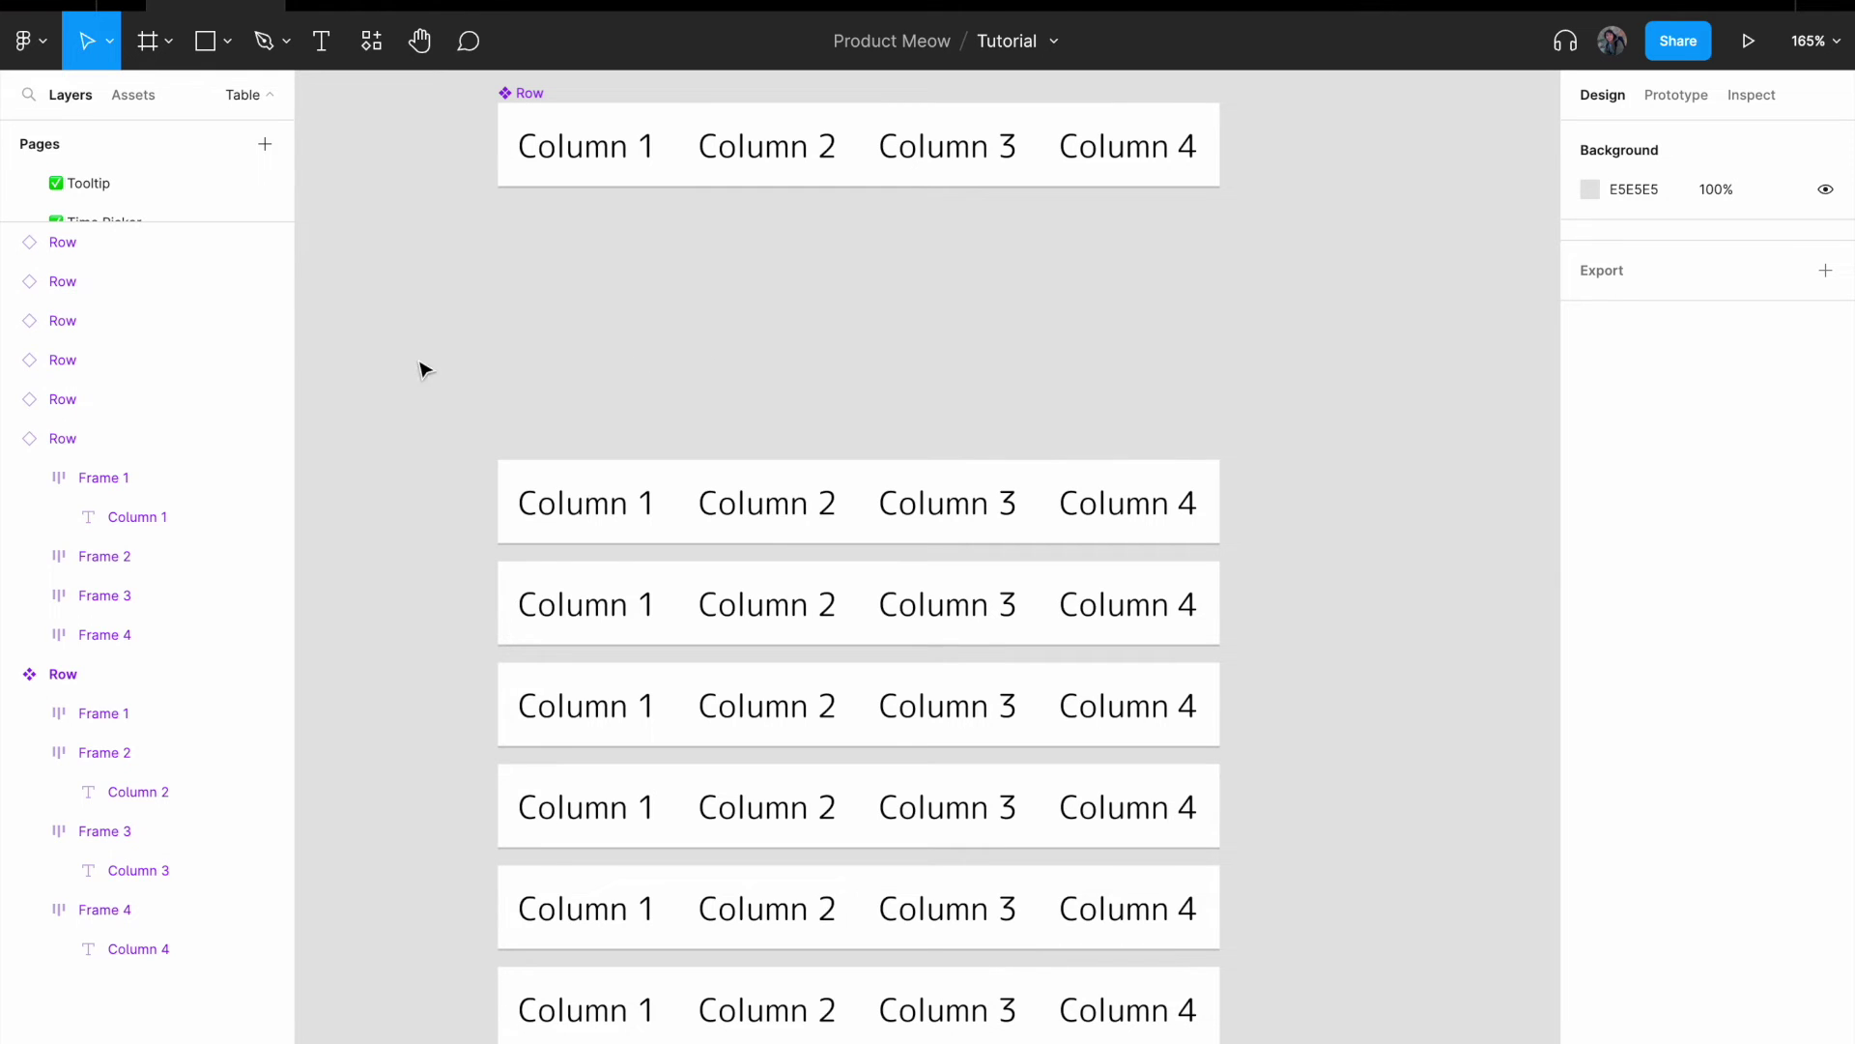
- Wrap the six Row instances in an auto-layout frame with 0 spacing
{"action": "left_click_drag", "start_coordinate": [408, 332], "coordinate": [1364, 1042]}
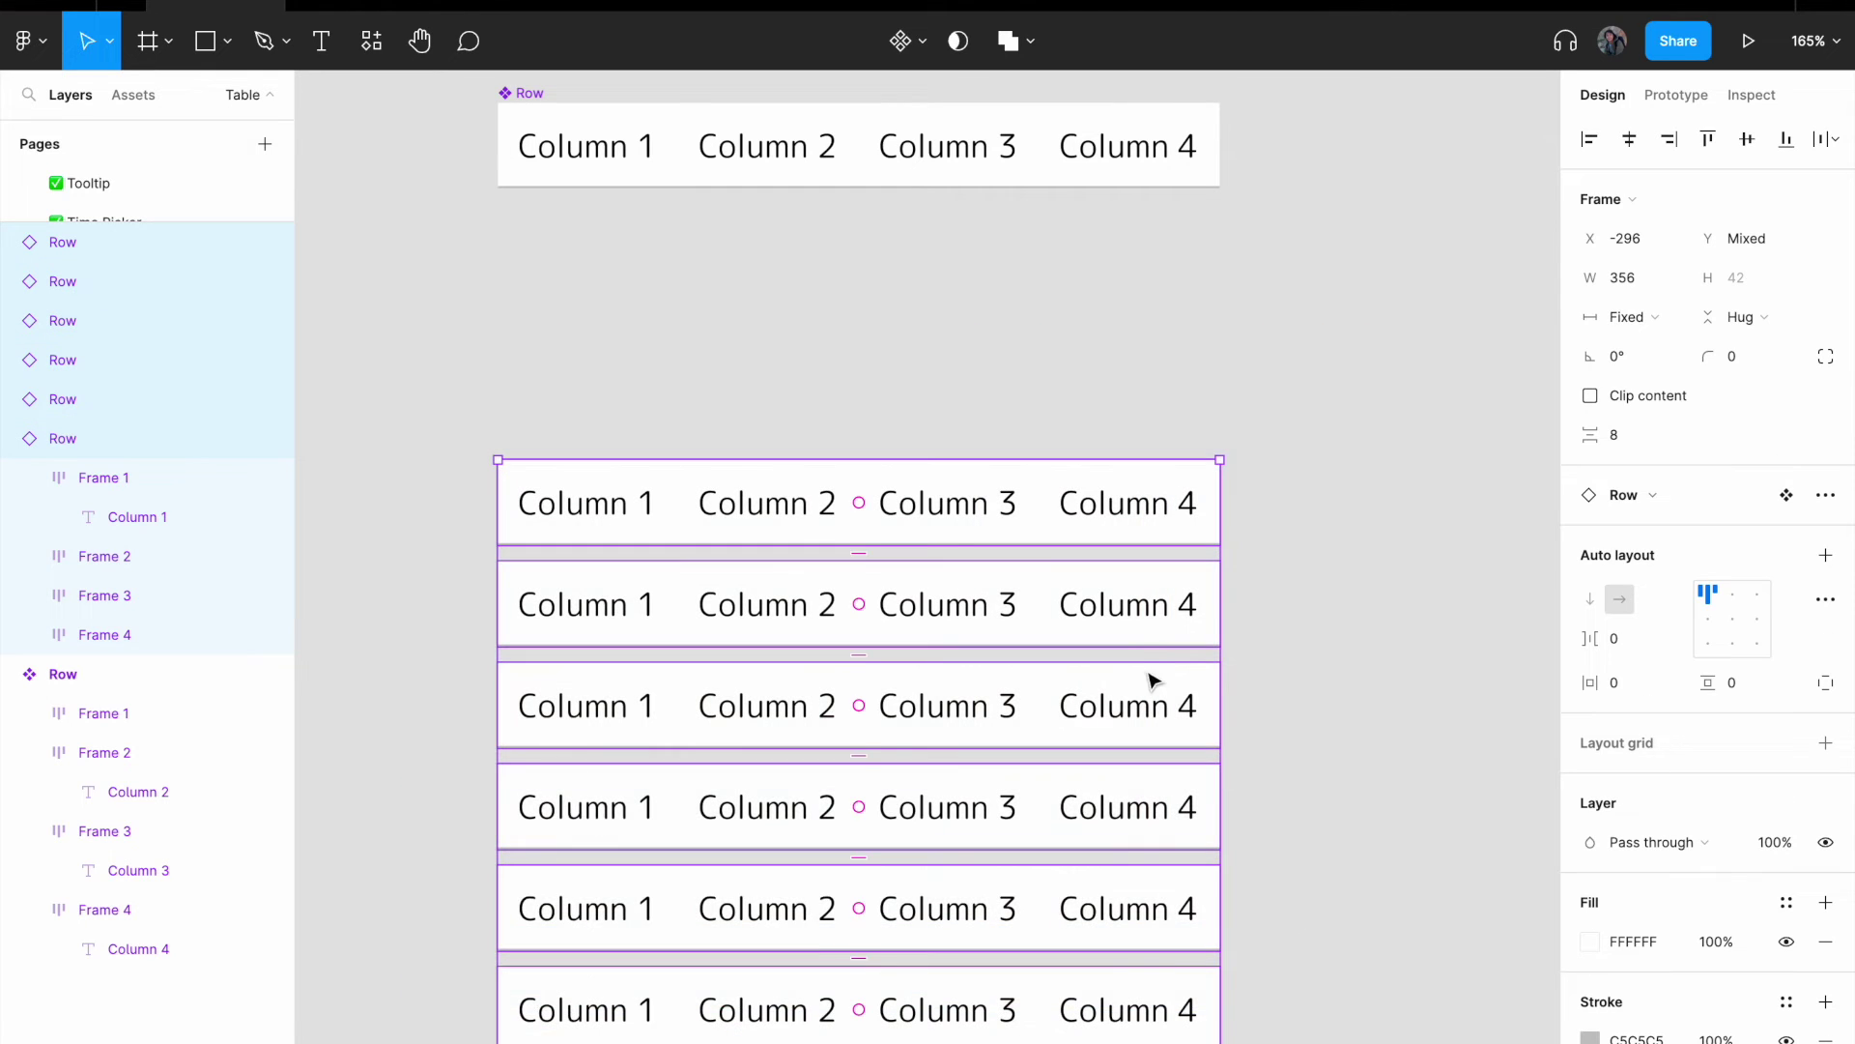
{"action": "right_click", "coordinate": [1133, 644]}
{"action": "left_click", "coordinate": [1262, 785]}
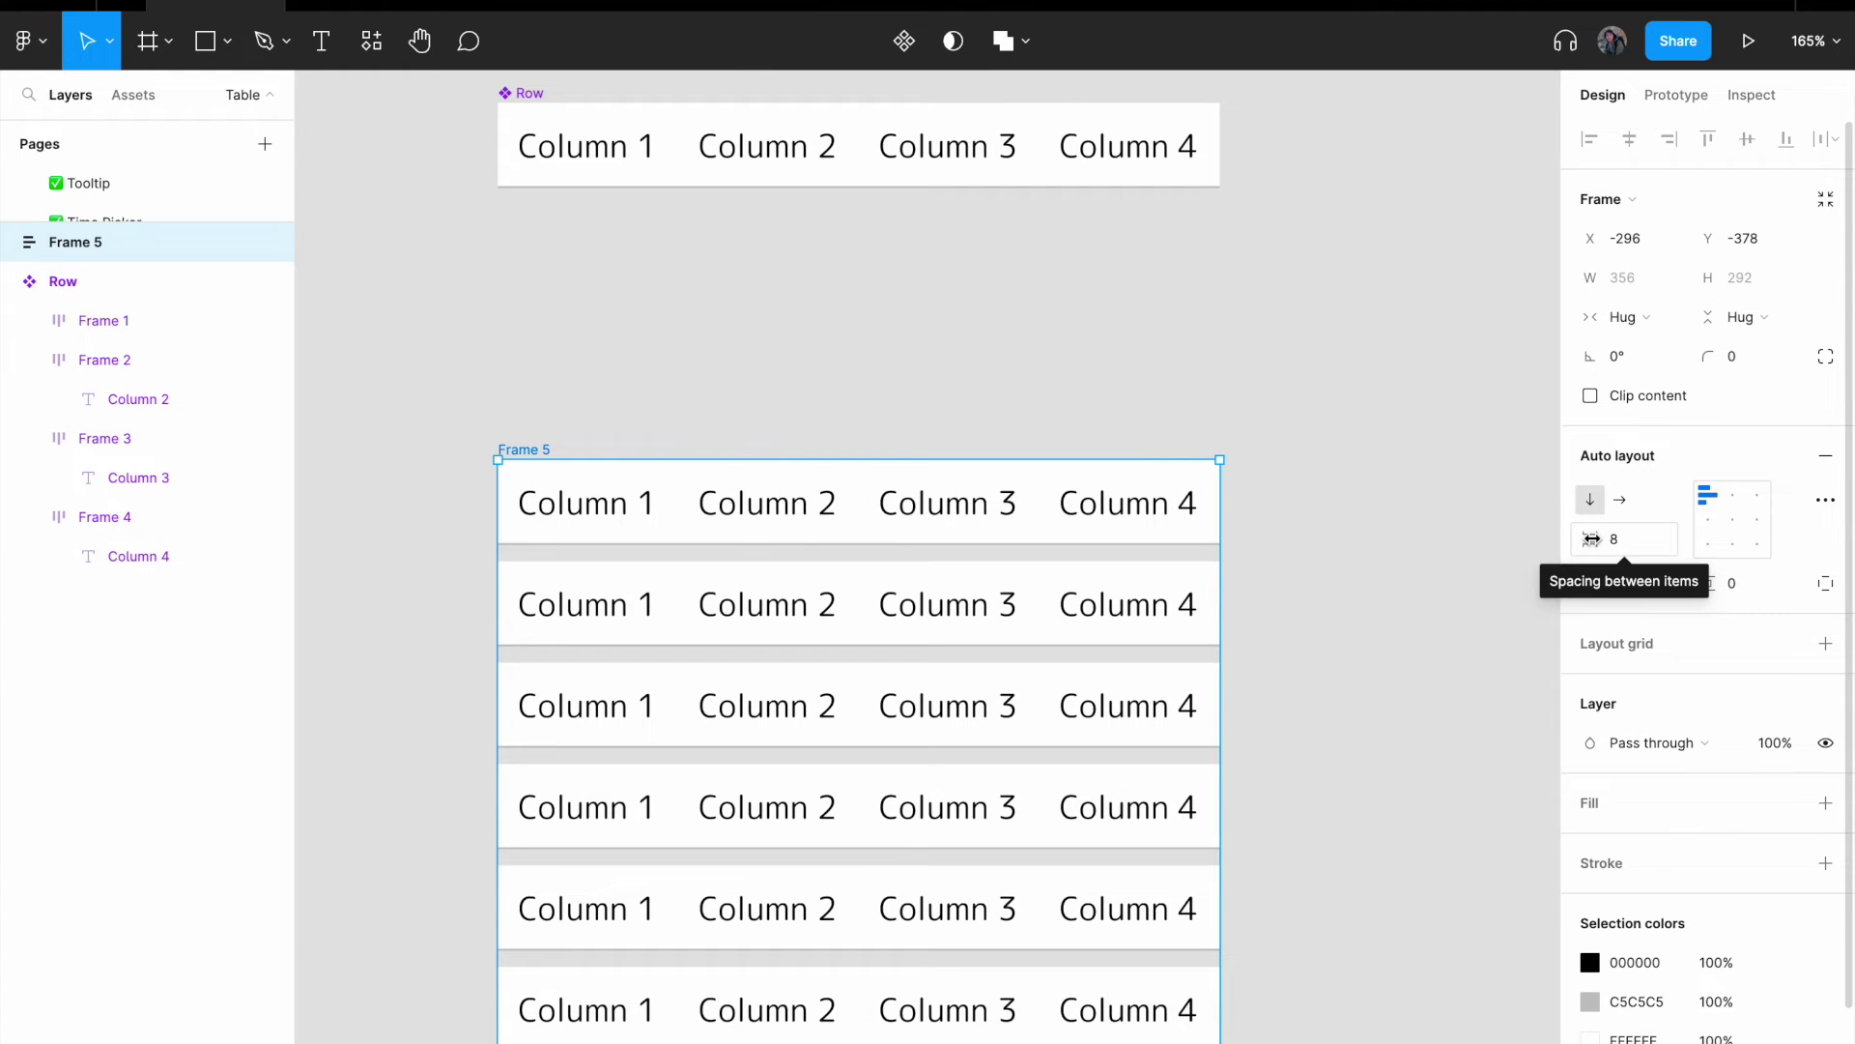
{"action": "left_click", "coordinate": [1640, 538]}
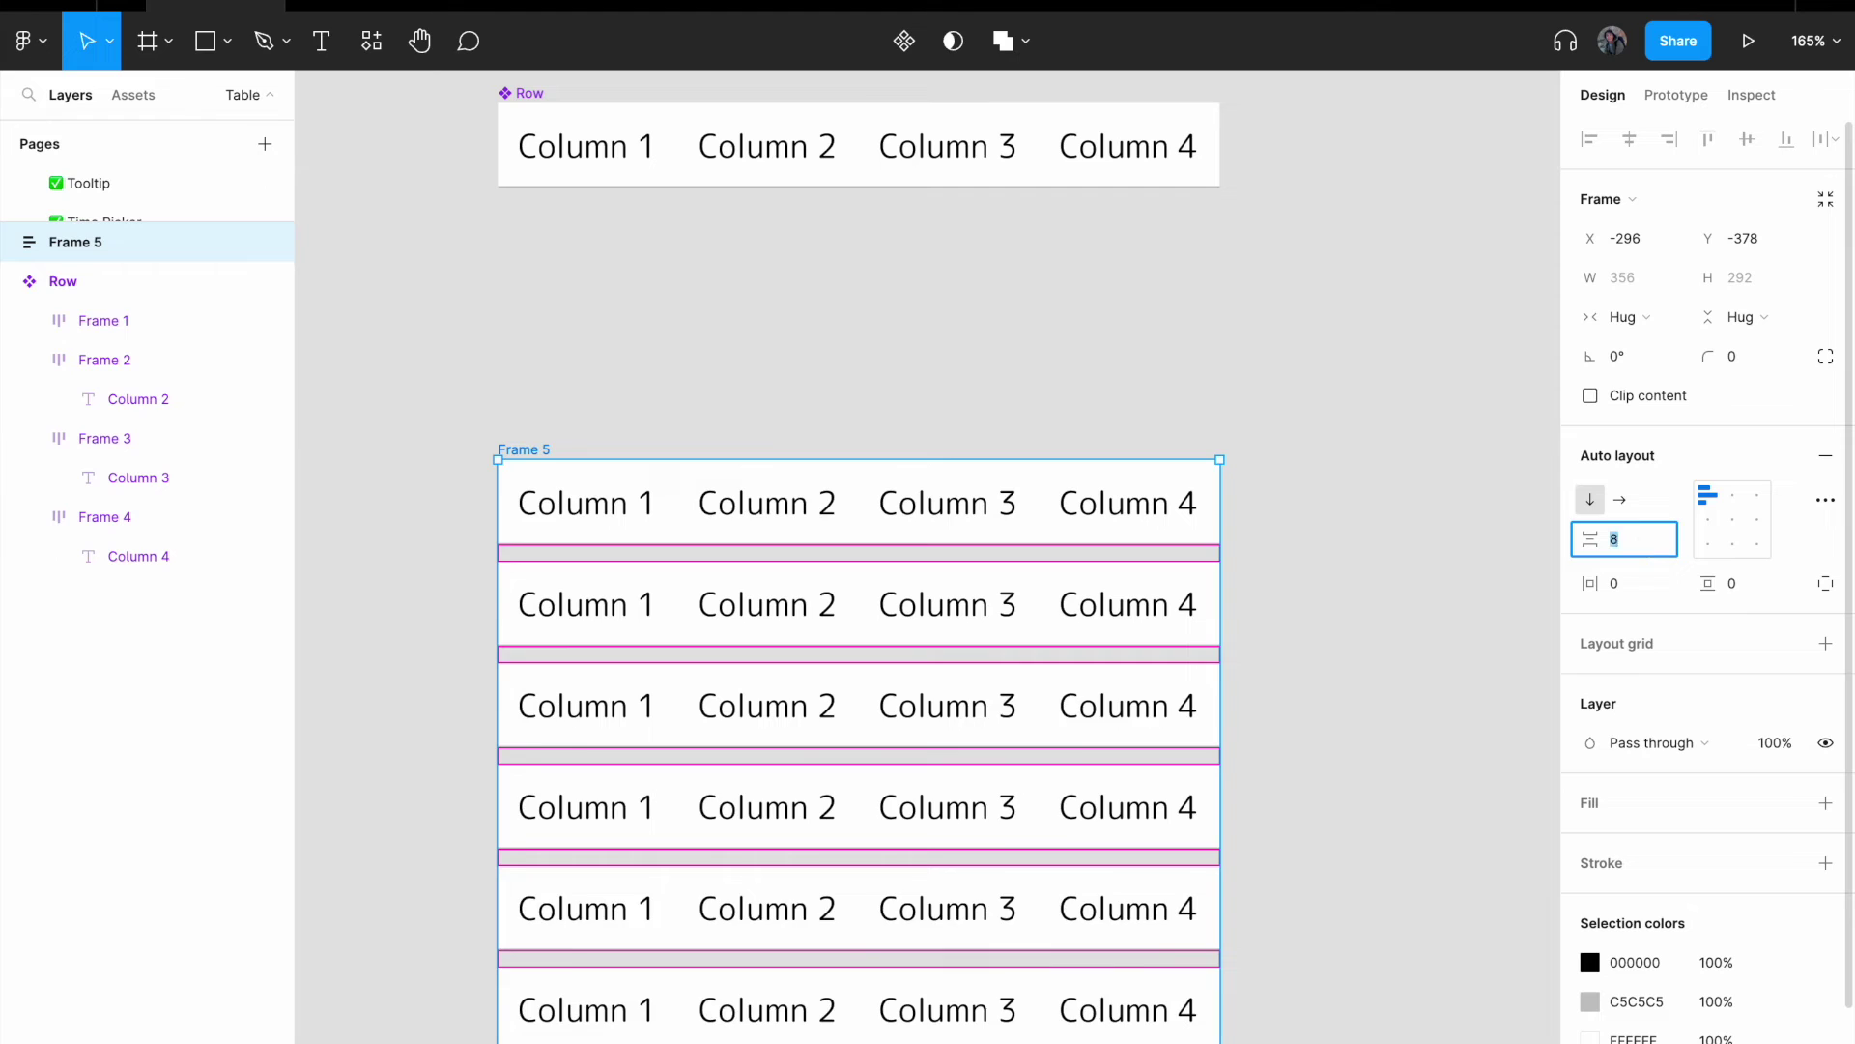
{"action": "type", "text": "0"}
{"action": "key", "text": "Return"}
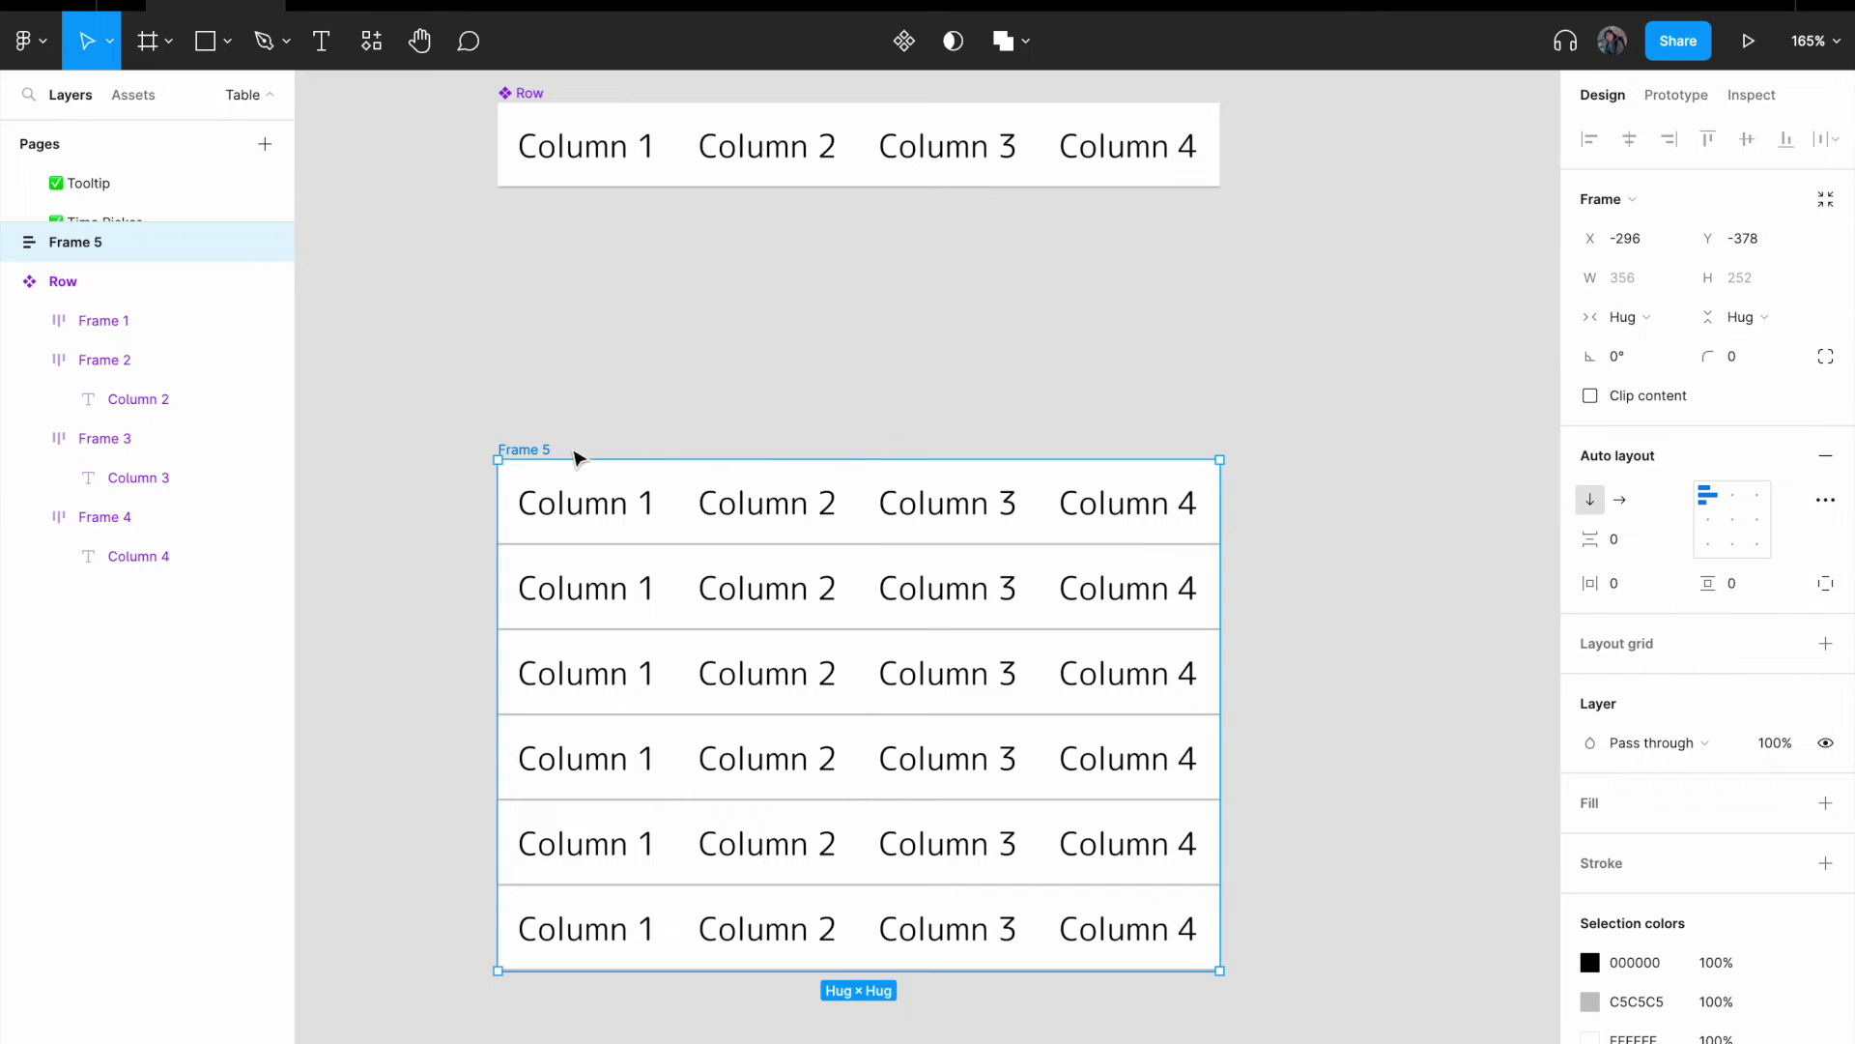
- Move the new frame up near the Row component and rename it 'Table'
{"action": "left_click_drag", "start_coordinate": [538, 450], "coordinate": [531, 365]}
{"action": "double_click", "coordinate": [531, 364]}
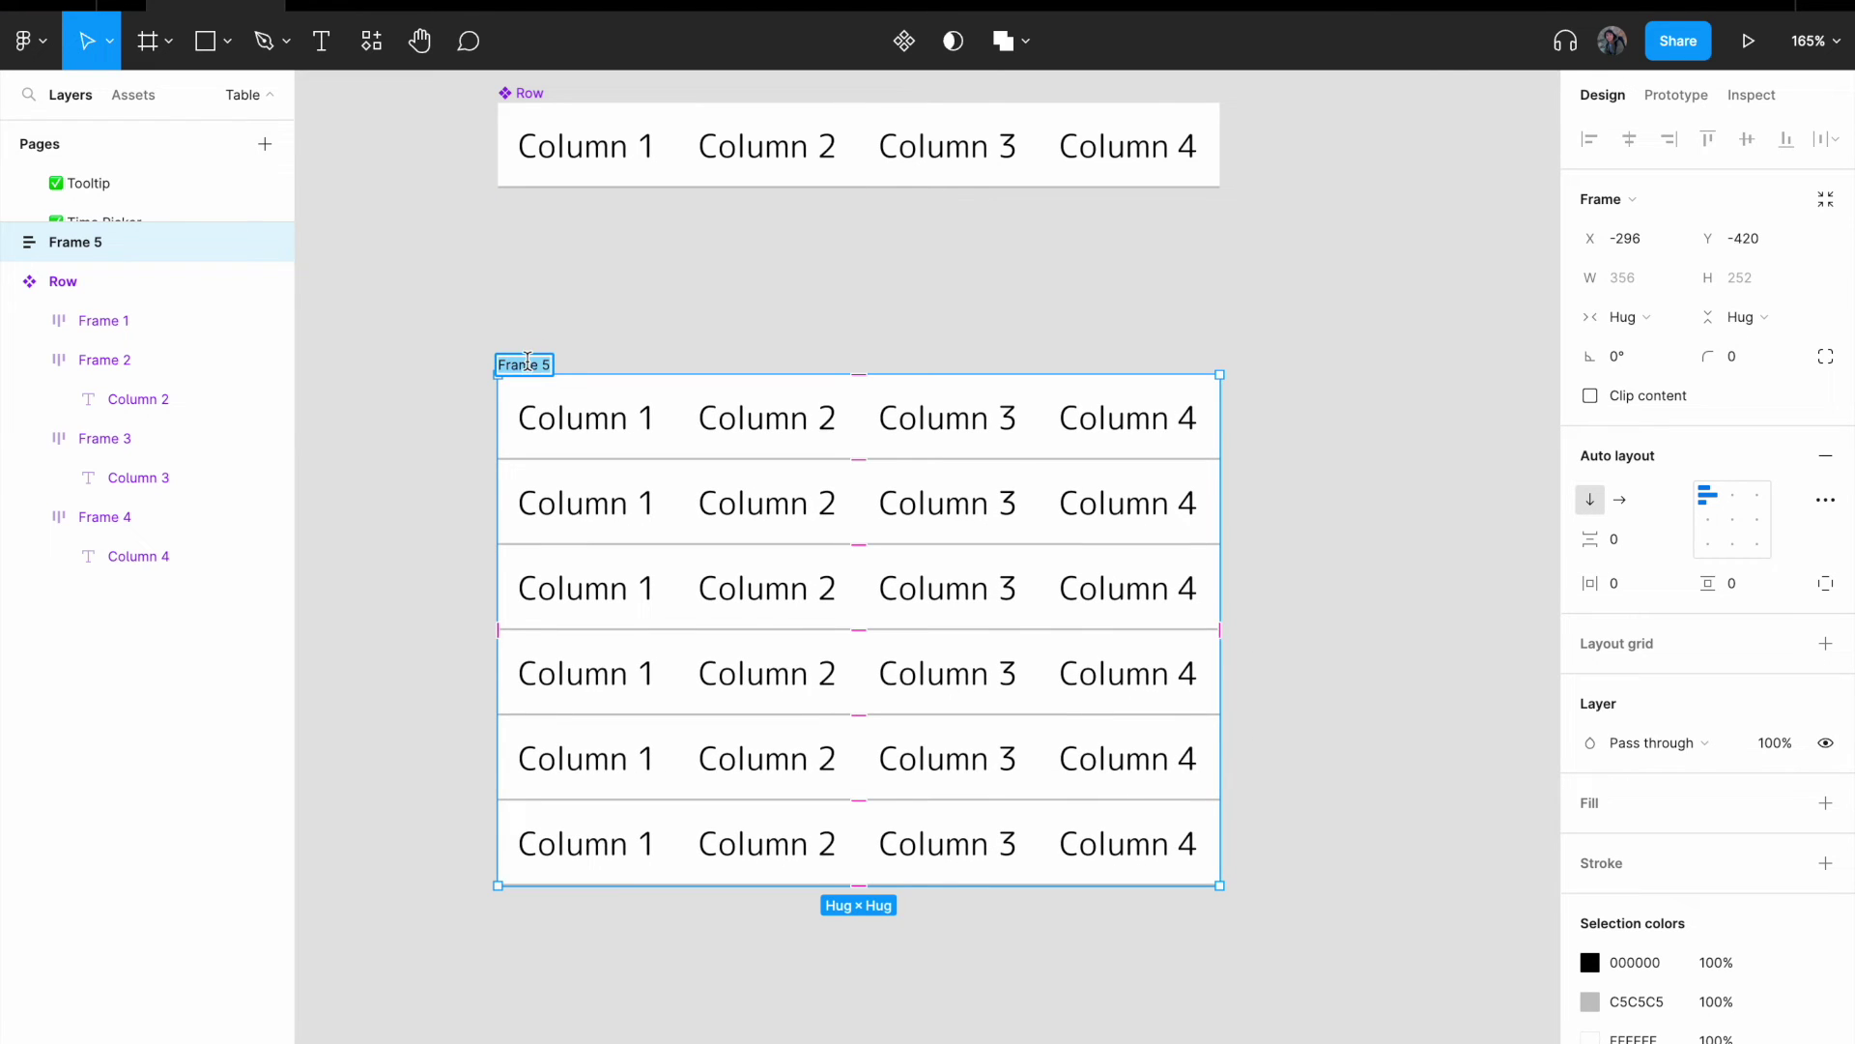
{"action": "type", "text": "Table"}
{"action": "key", "text": "Return"}
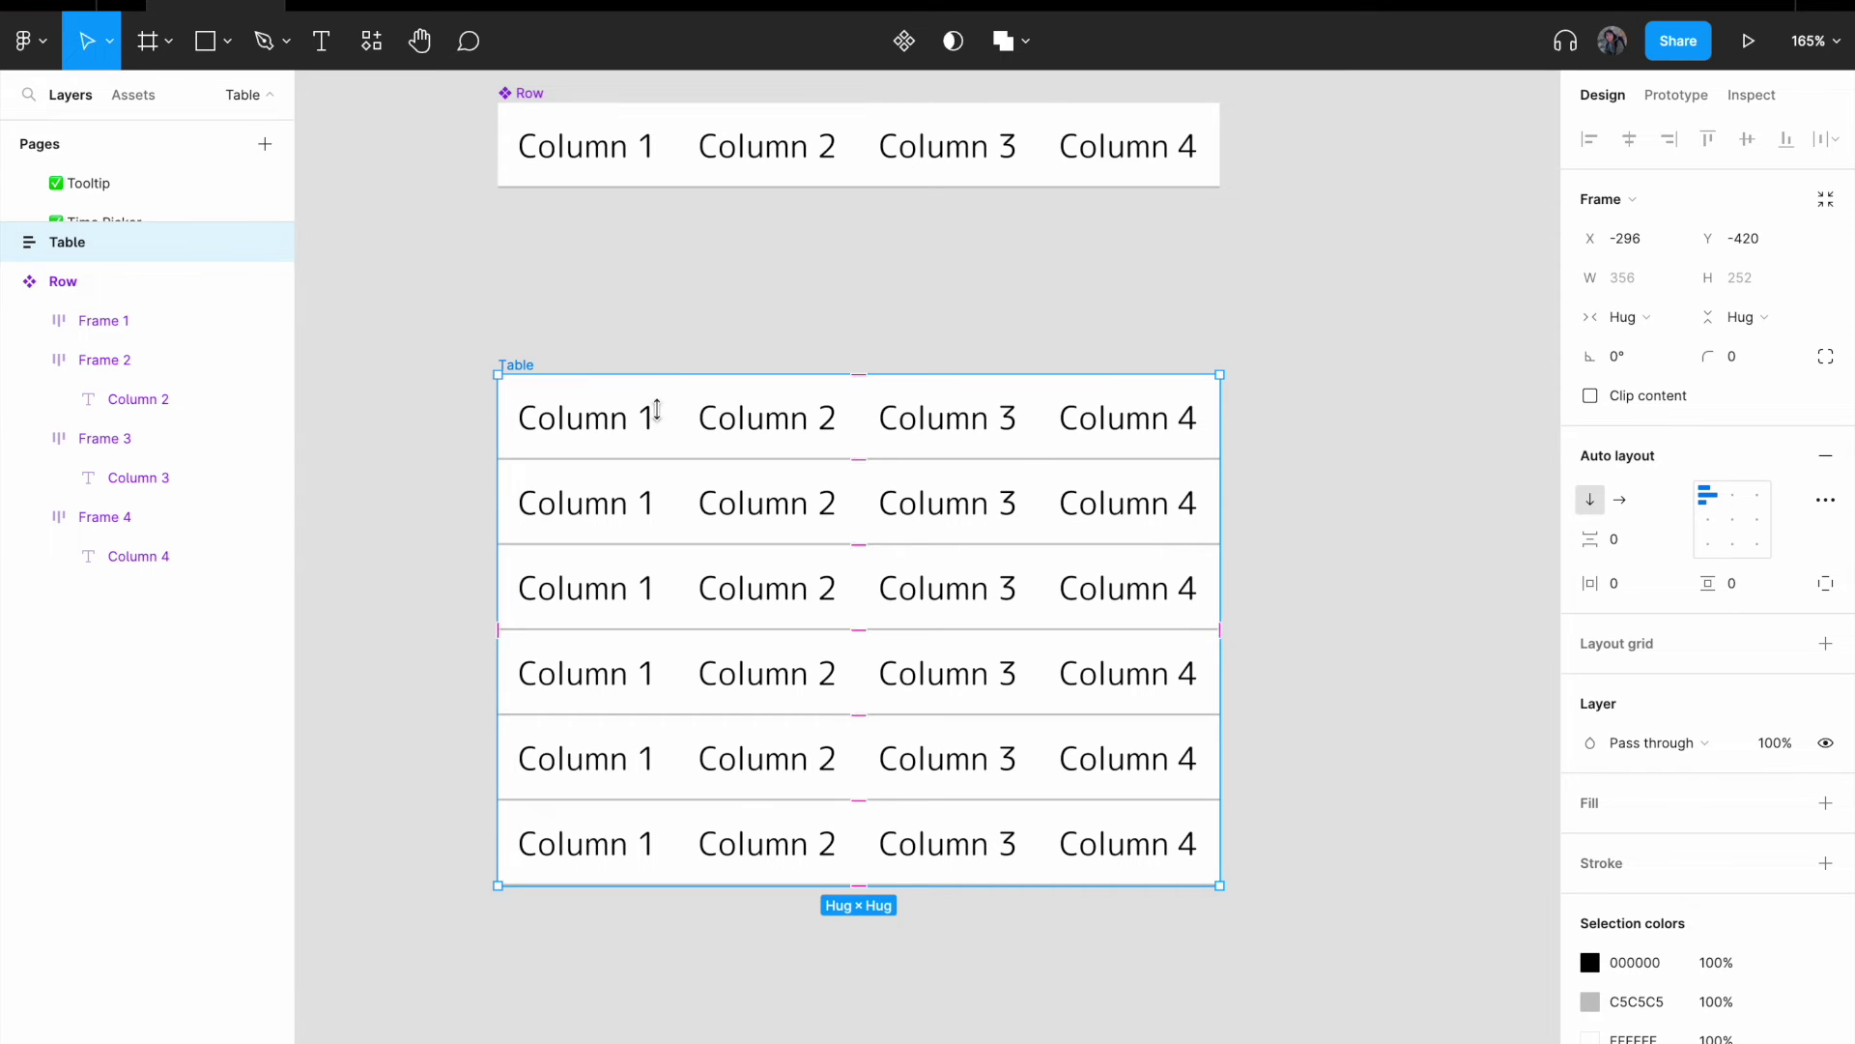
- Widen the Table to 476 and set all six rows to Fill container width
{"action": "left_click_drag", "start_coordinate": [1222, 539], "coordinate": [1463, 539]}
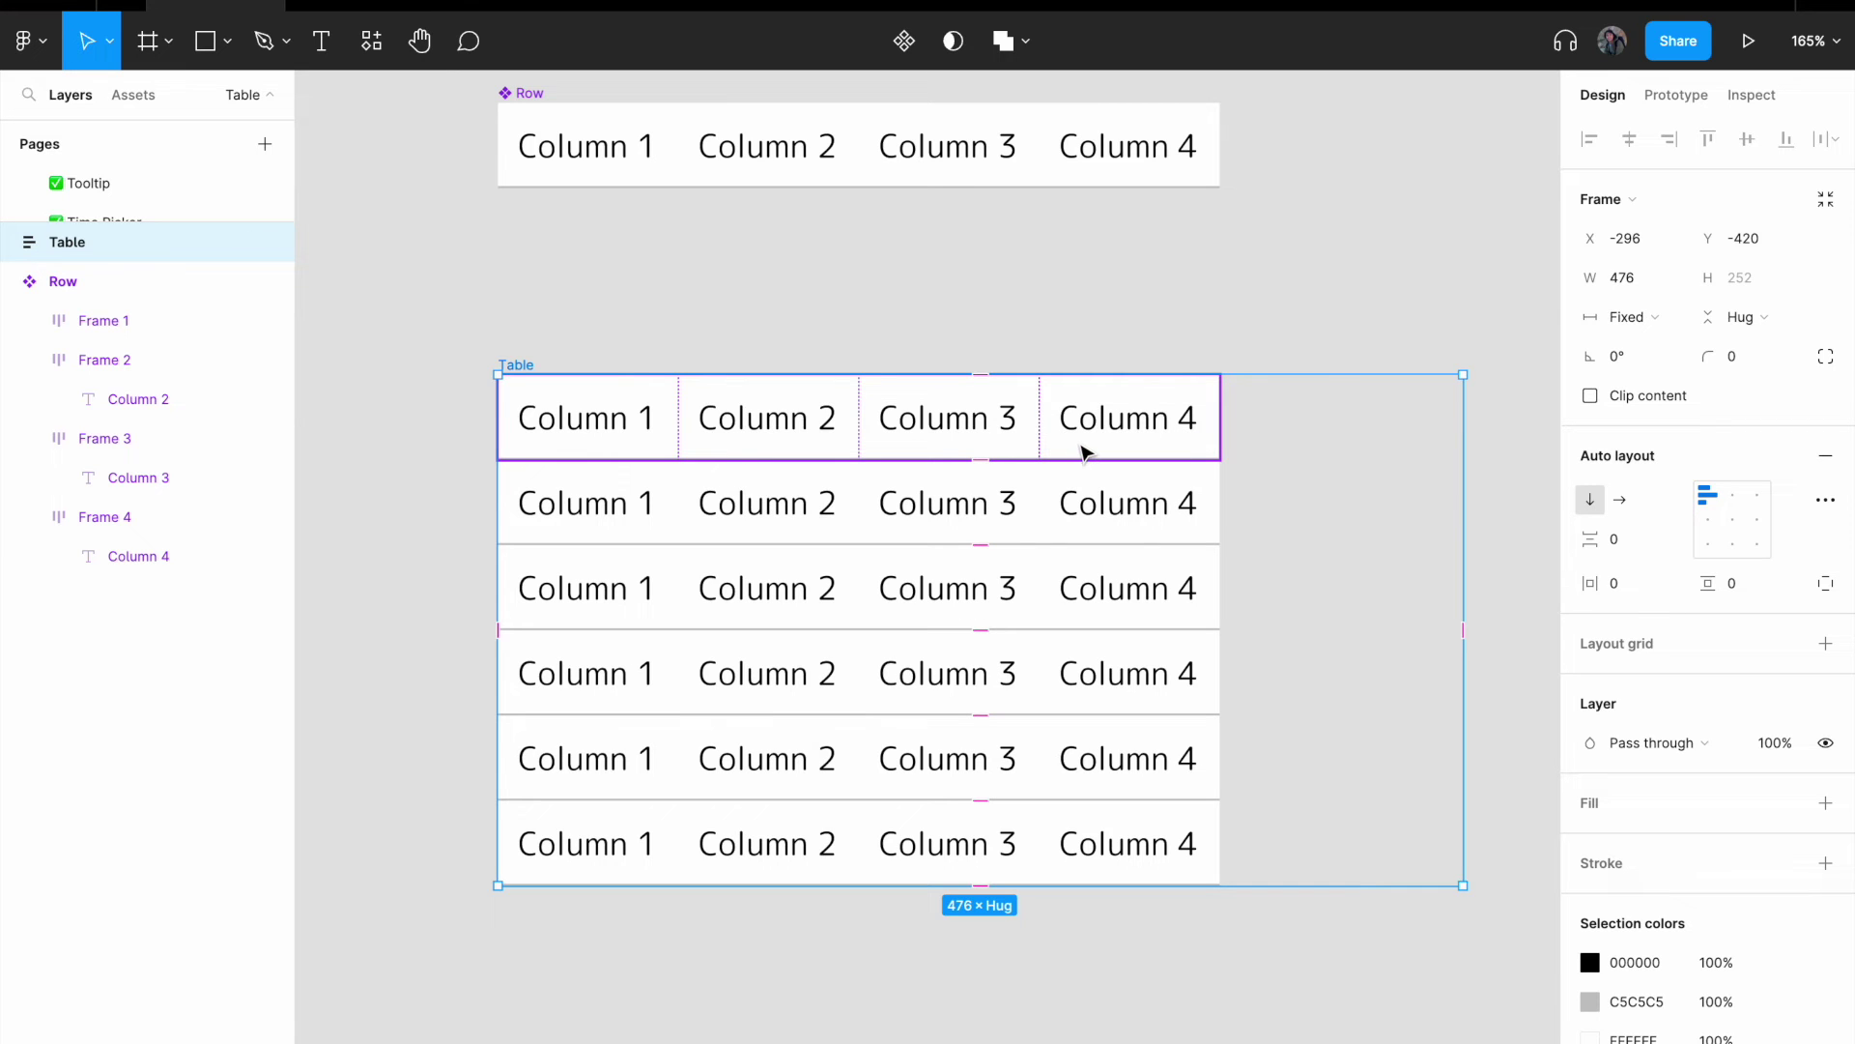
{"action": "left_click", "coordinate": [1127, 445]}
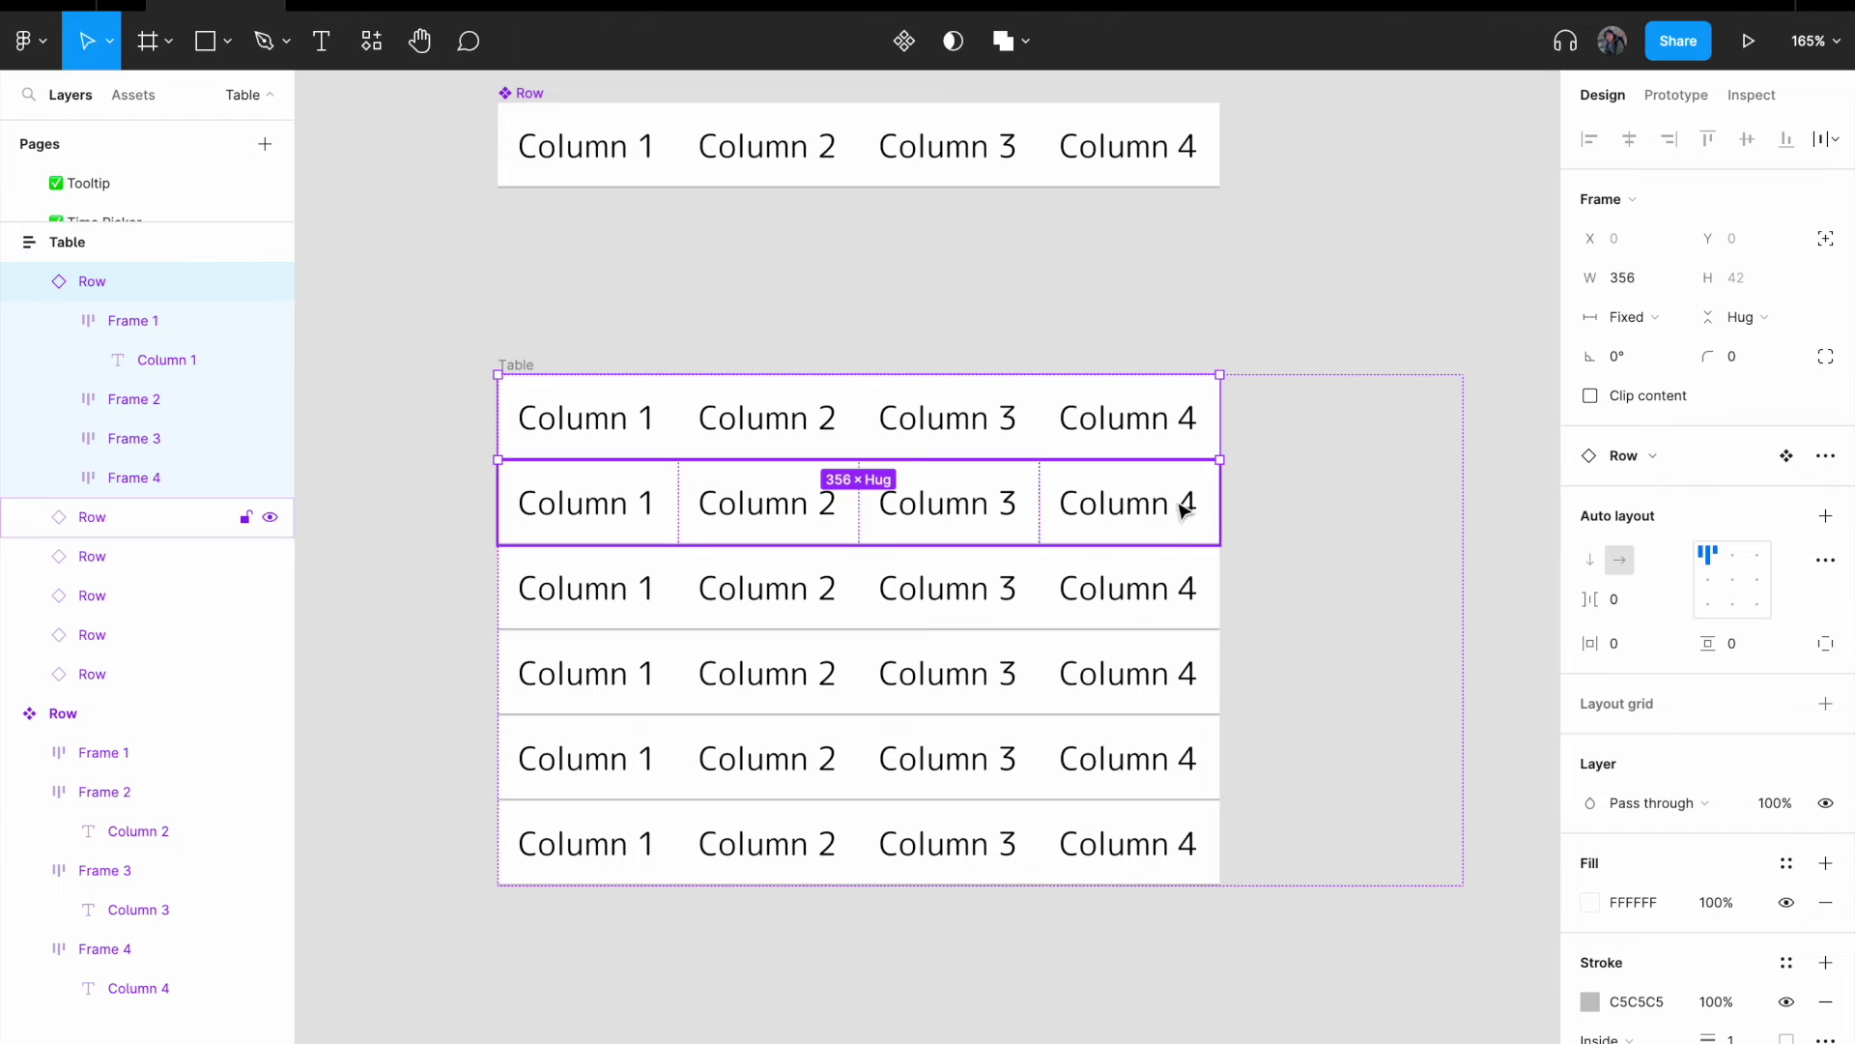
{"action": "key", "text": "ctrl+a"}
{"action": "key", "text": "Escape"}
{"action": "left_click", "coordinate": [1118, 417]}
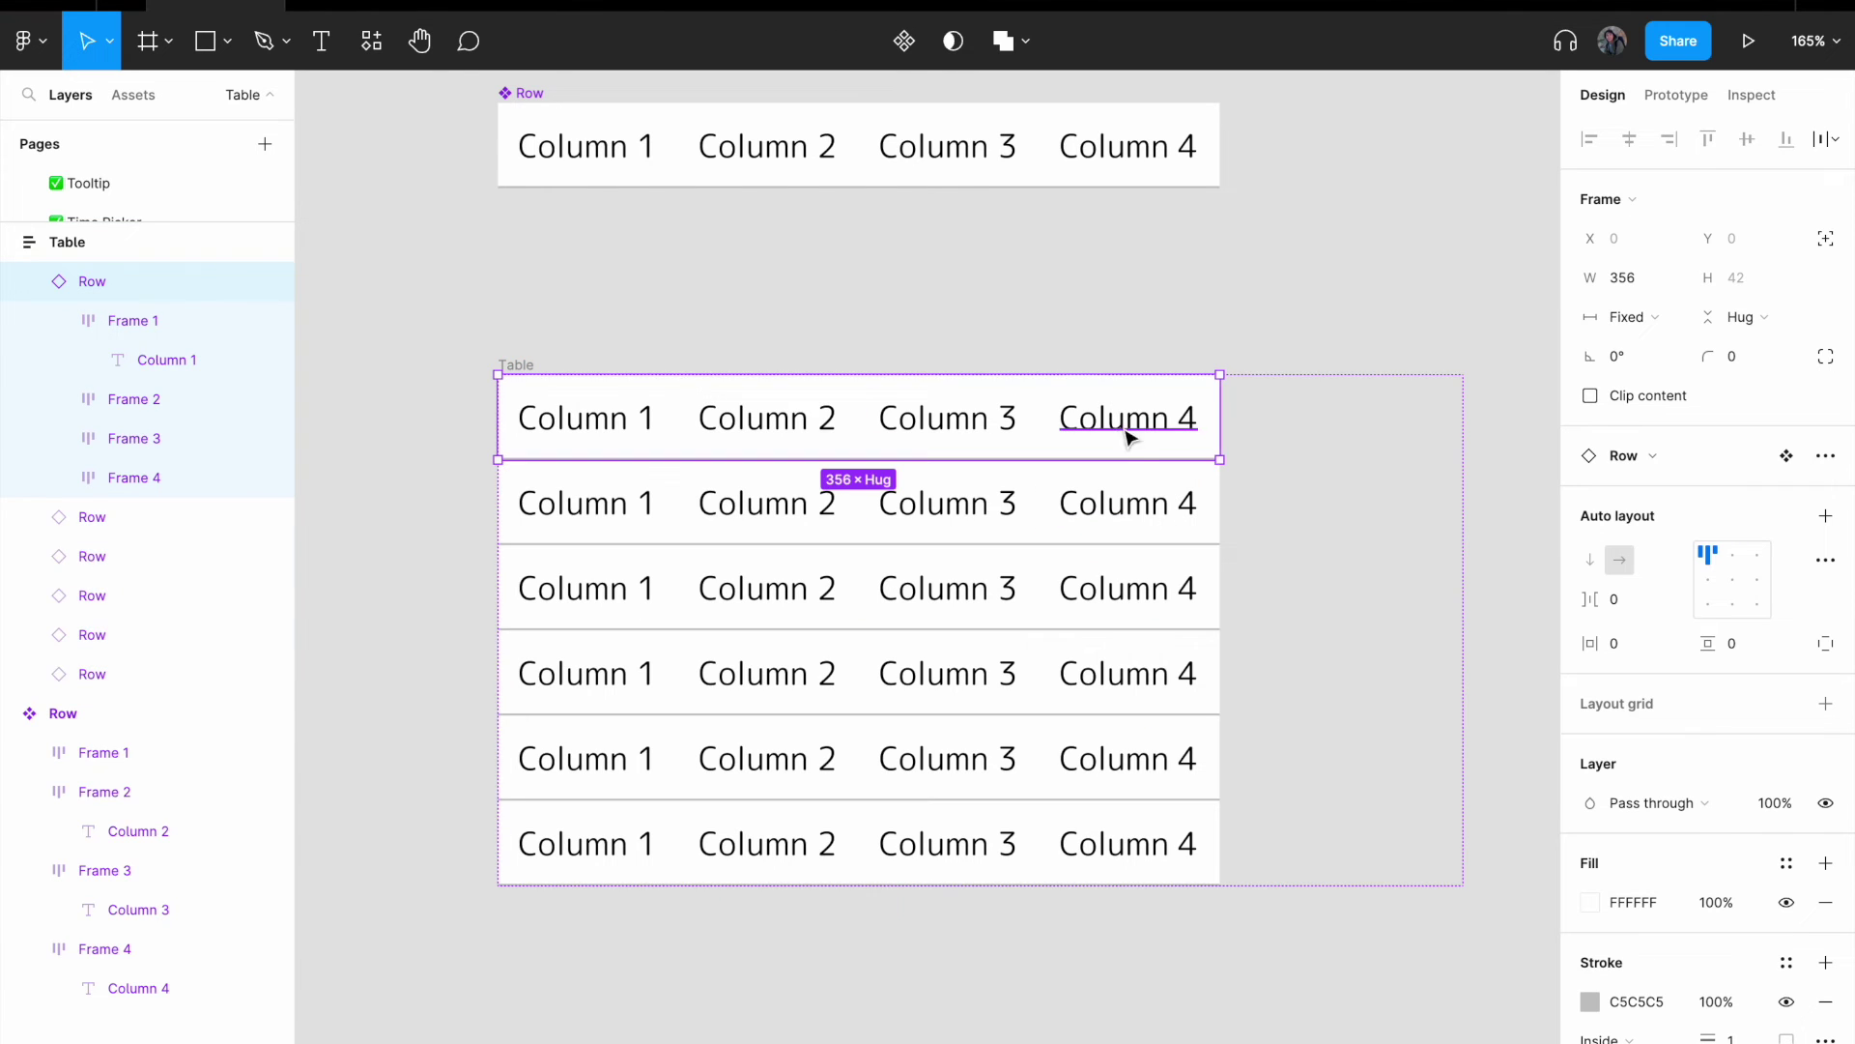
{"action": "key", "text": "ctrl+a"}
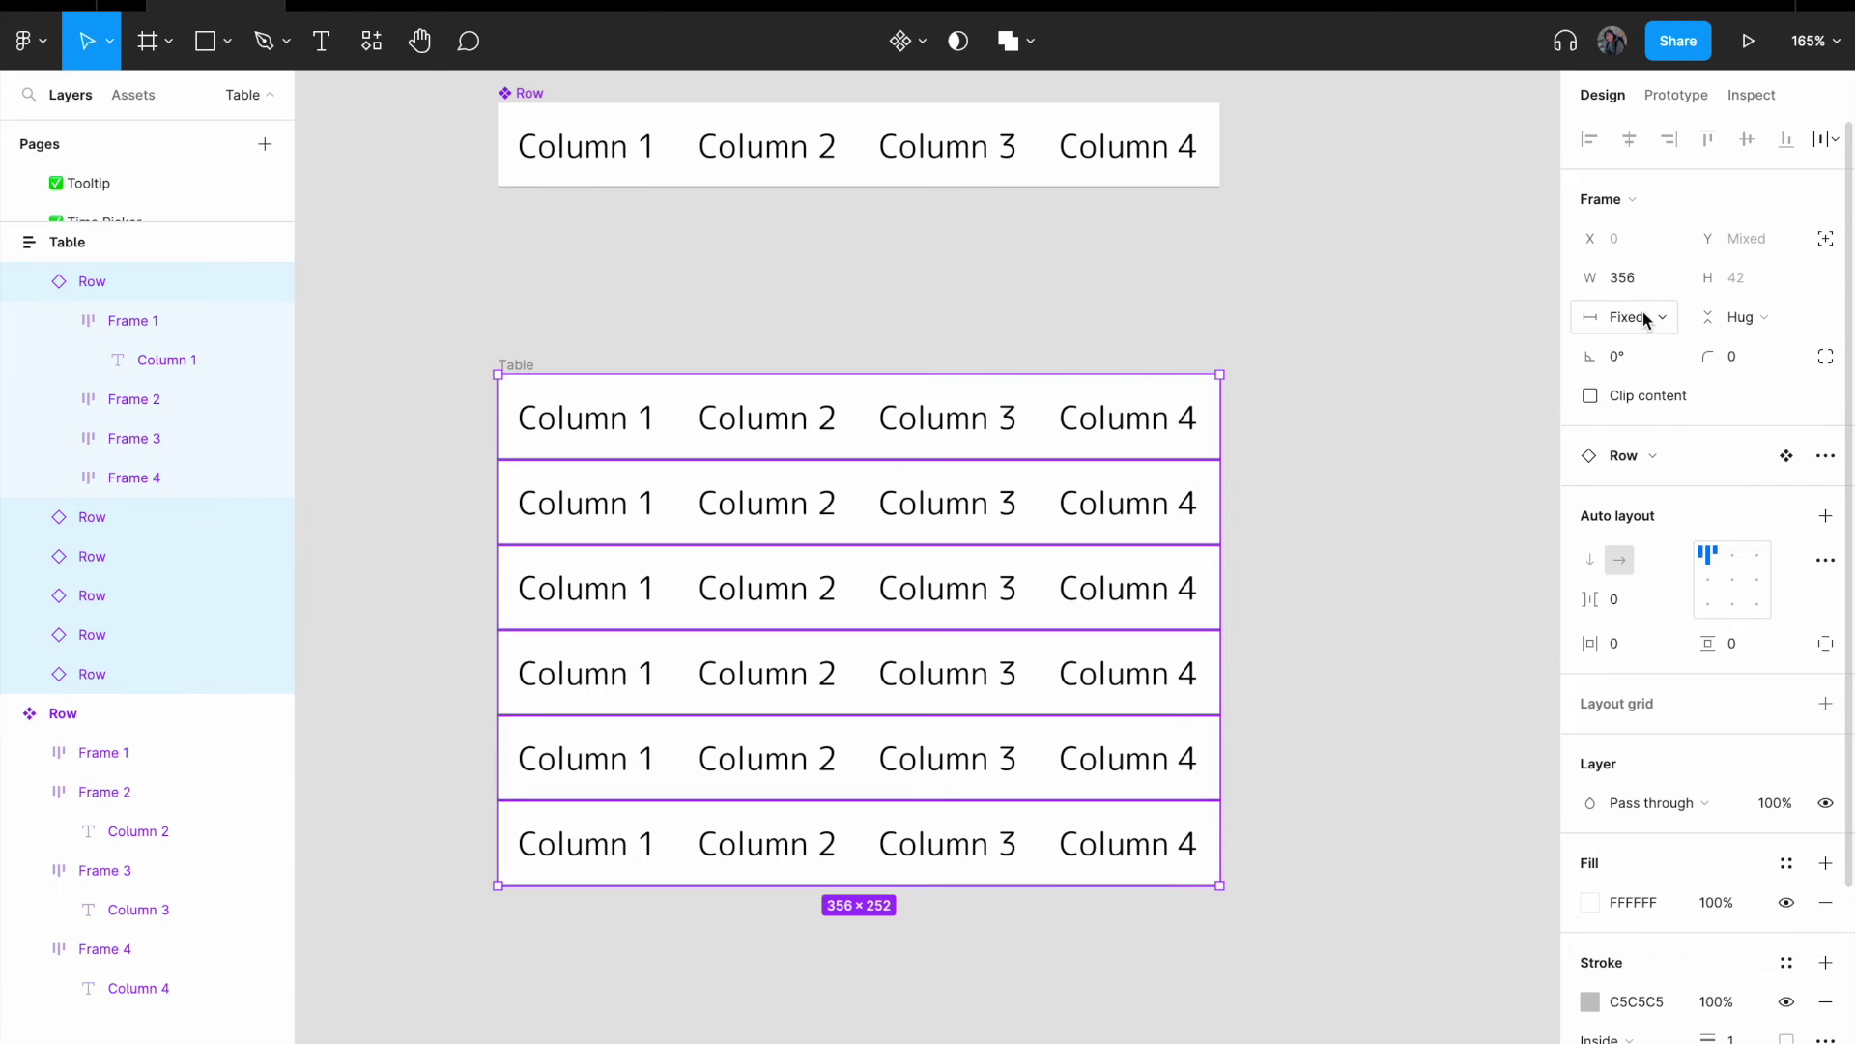
{"action": "left_click", "coordinate": [1646, 319]}
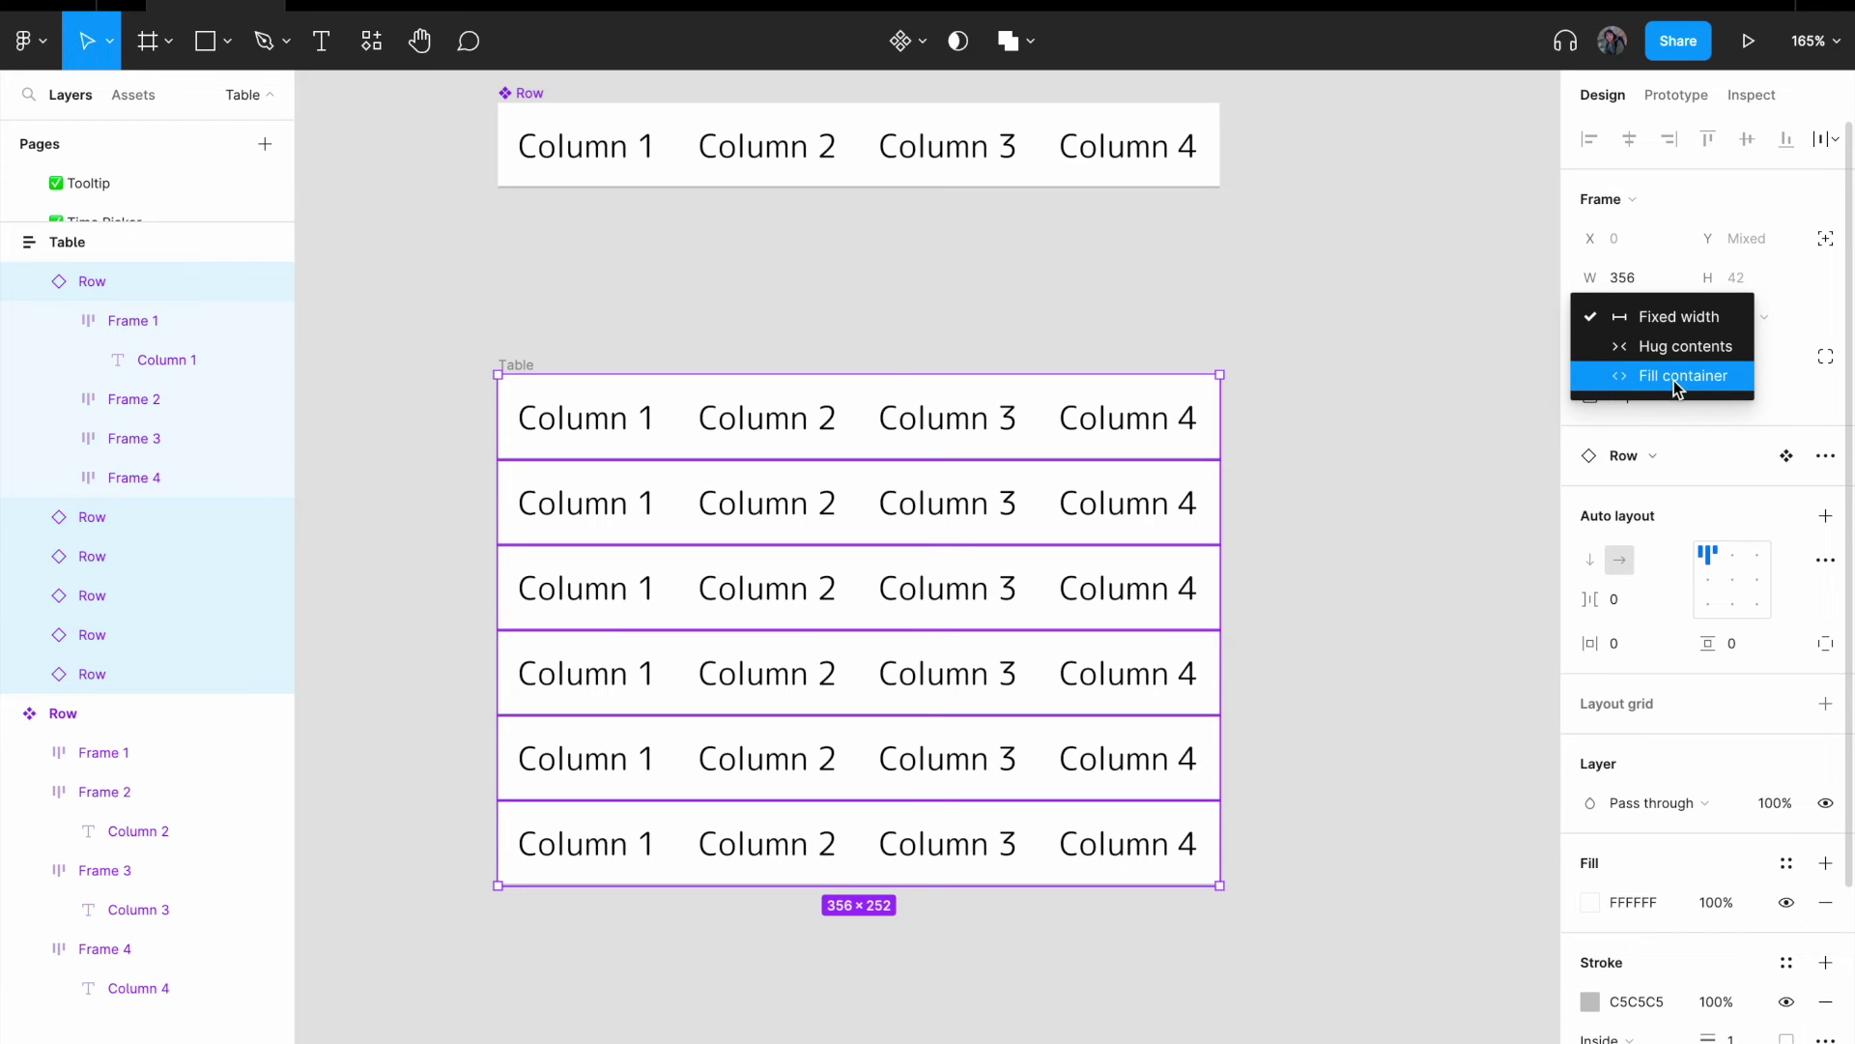
{"action": "left_click", "coordinate": [1680, 377]}
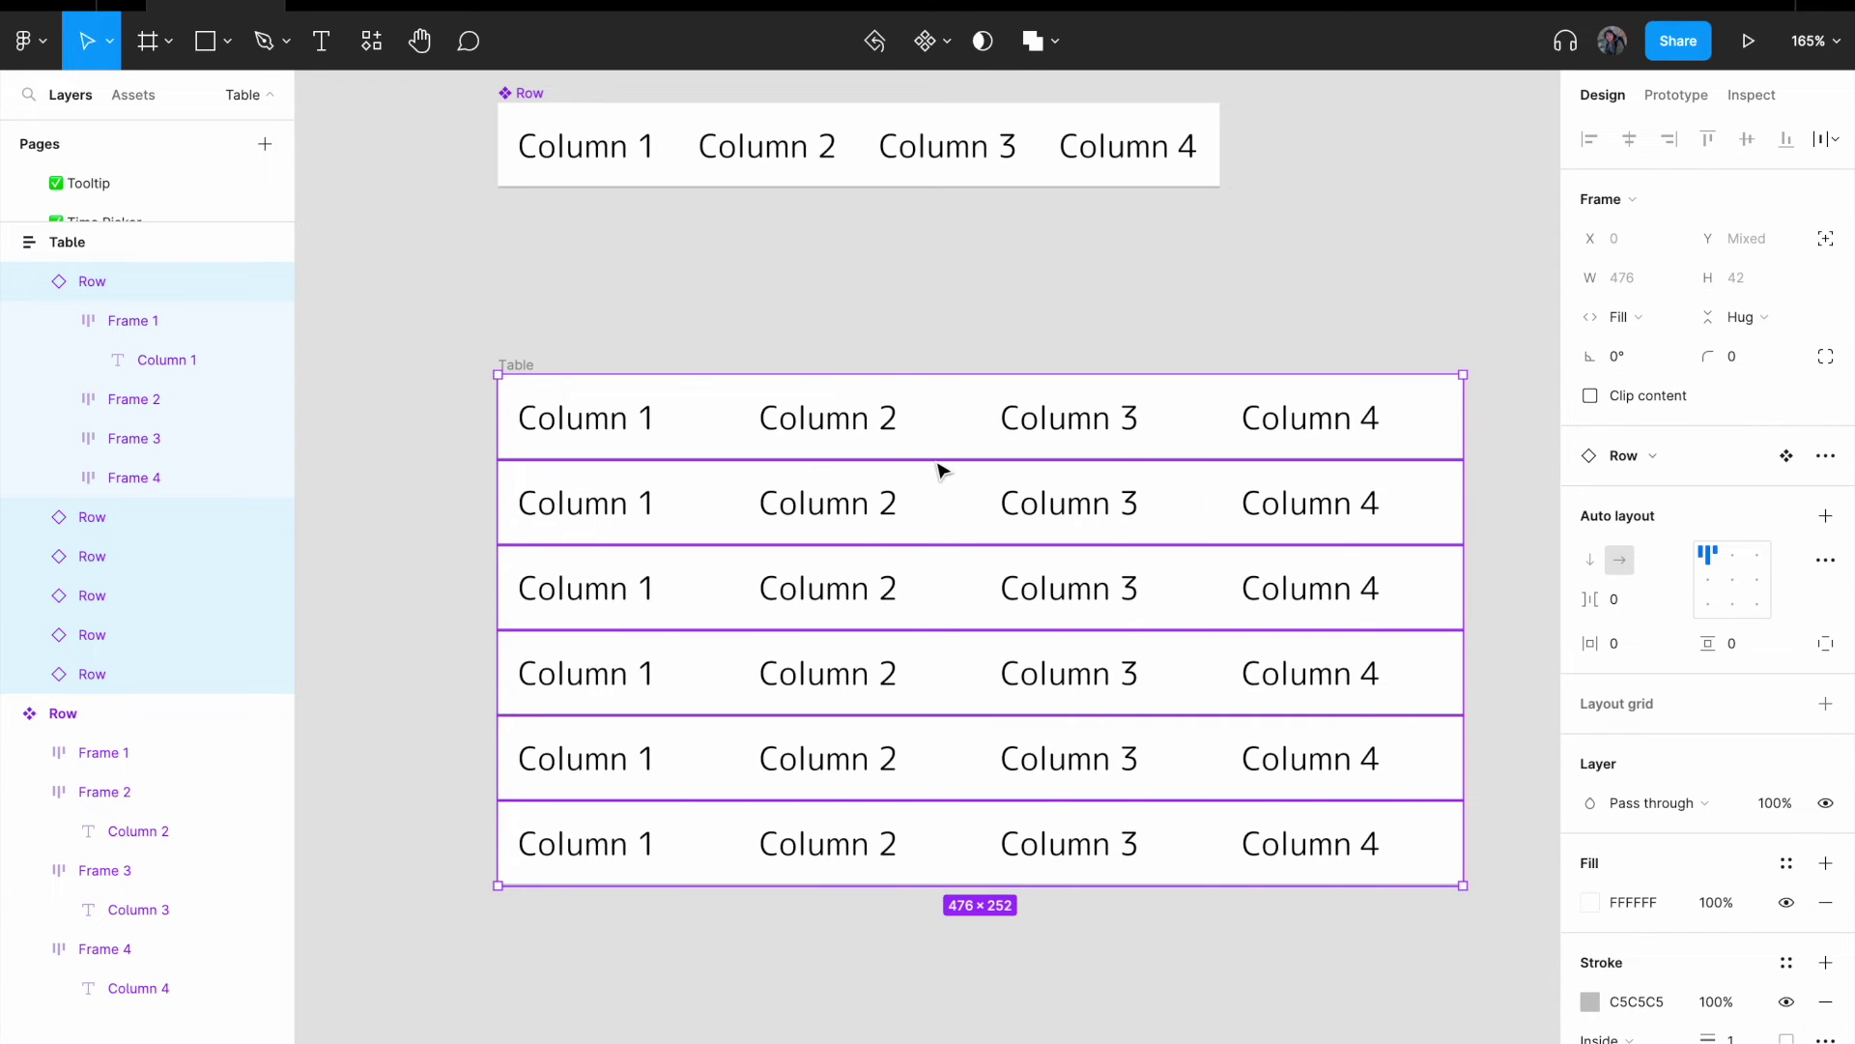
- Select the Table frame and widen it slightly further
{"action": "left_click", "coordinate": [628, 333]}
{"action": "scroll", "coordinate": [628, 375], "scroll_direction": "down", "scroll_amount": 3}
{"action": "left_click", "coordinate": [570, 362]}
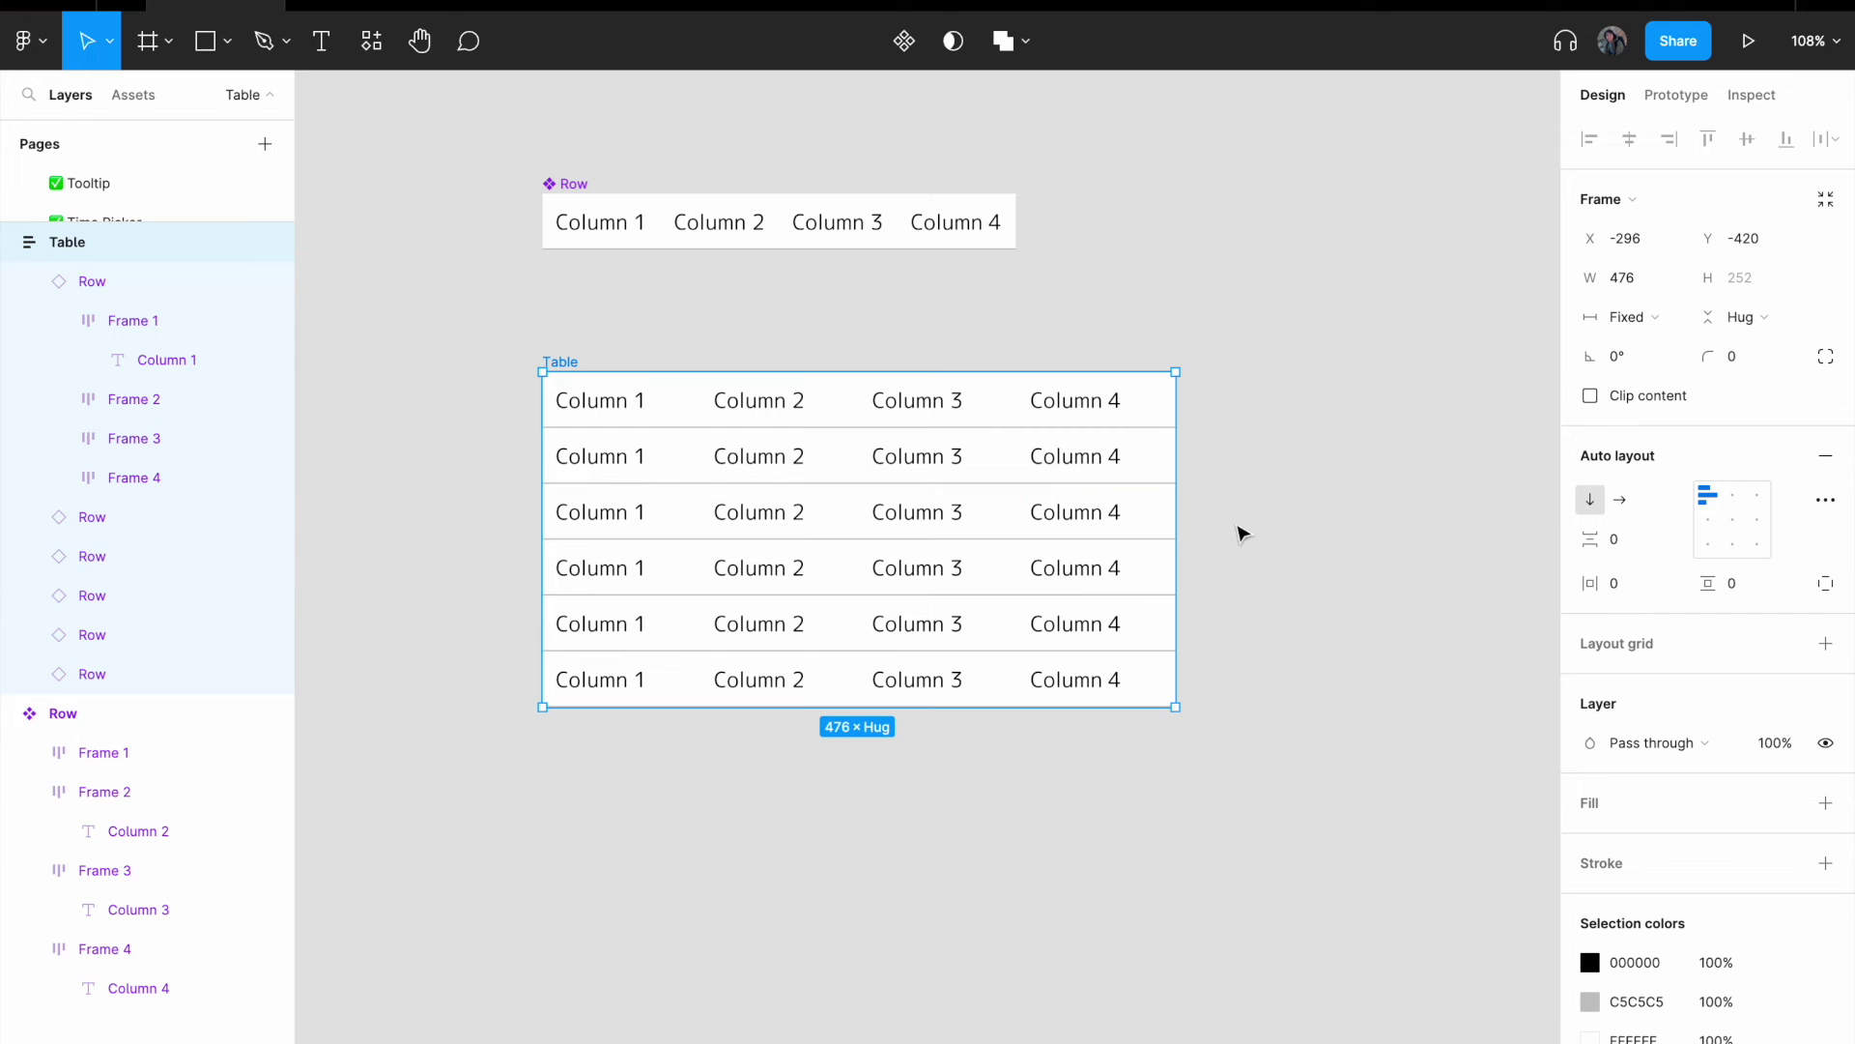
{"action": "mouse_move", "coordinate": [1339, 480]}
{"action": "left_mouse_down"}
{"action": "mouse_move", "coordinate": [1401, 476]}
{"action": "mouse_move", "coordinate": [1375, 477]}
{"action": "left_mouse_up"}
- Retitle the first header cell to 'Full Name'
{"action": "double_click", "coordinate": [629, 404]}
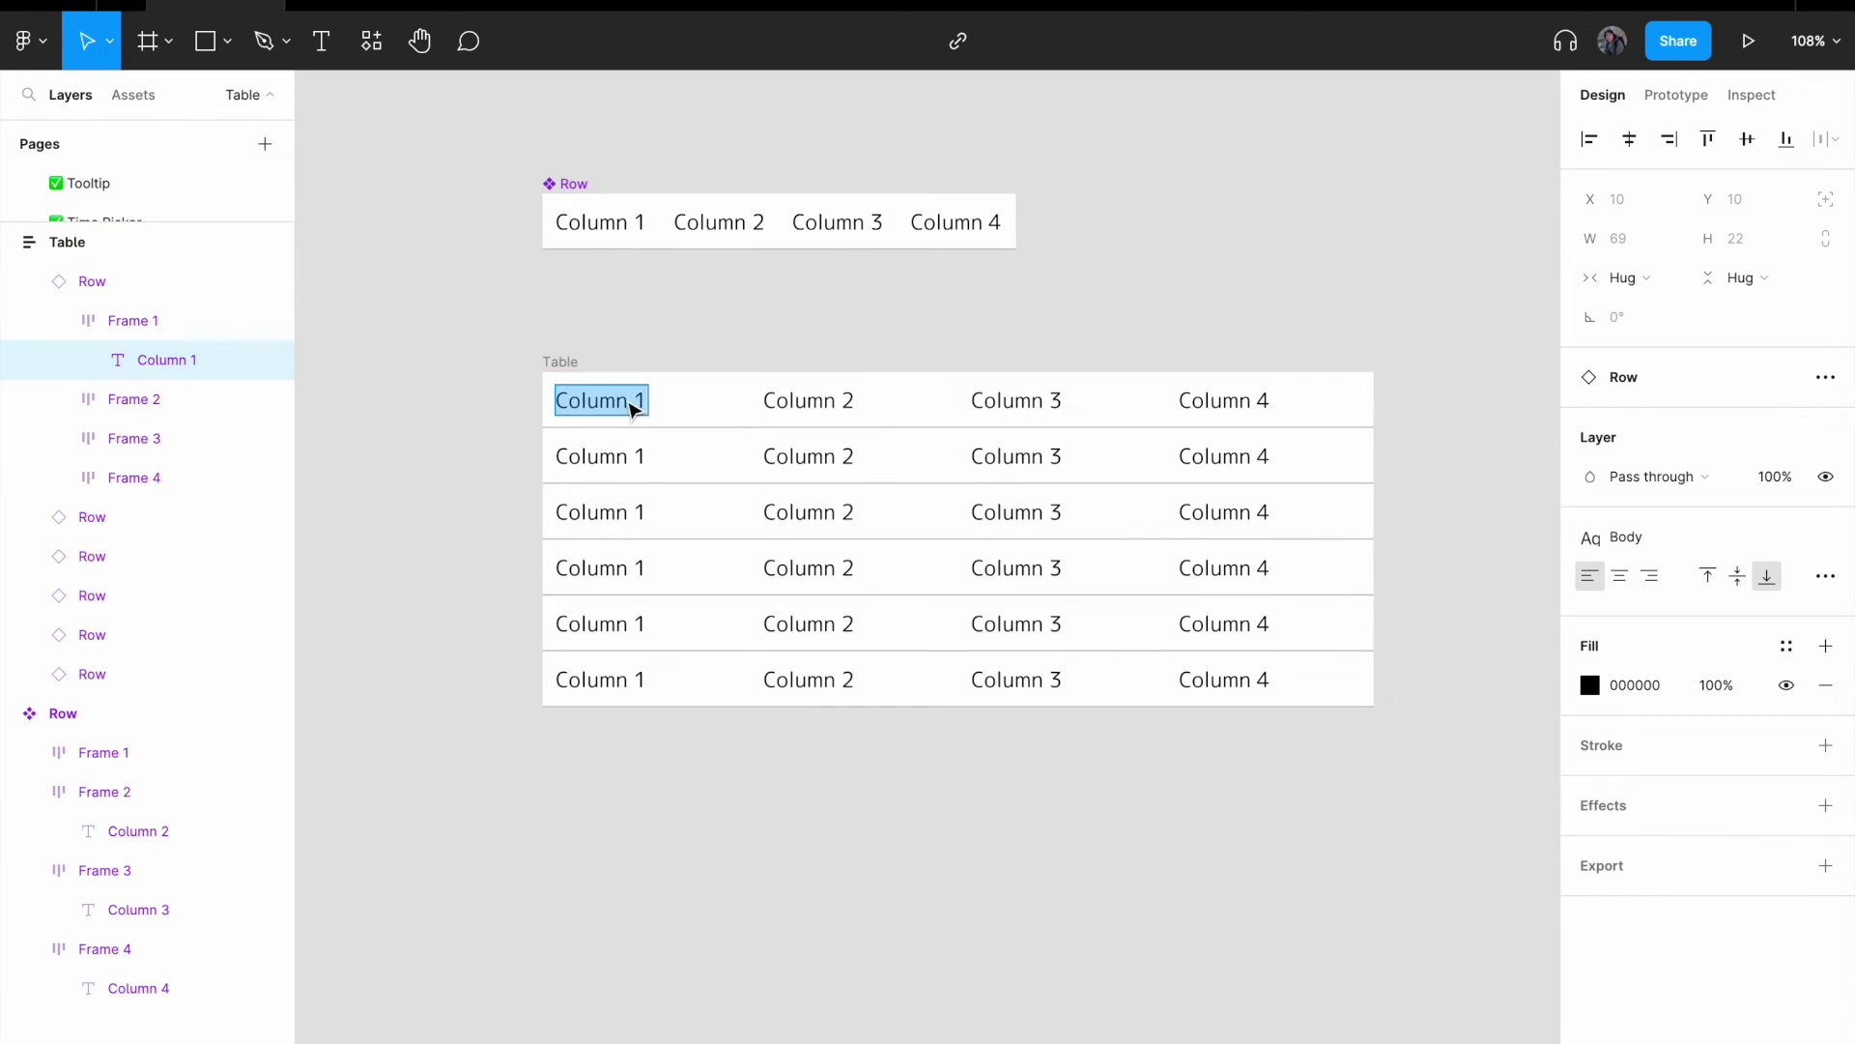
{"action": "scroll", "coordinate": [720, 348], "scroll_direction": "up", "scroll_amount": 2}
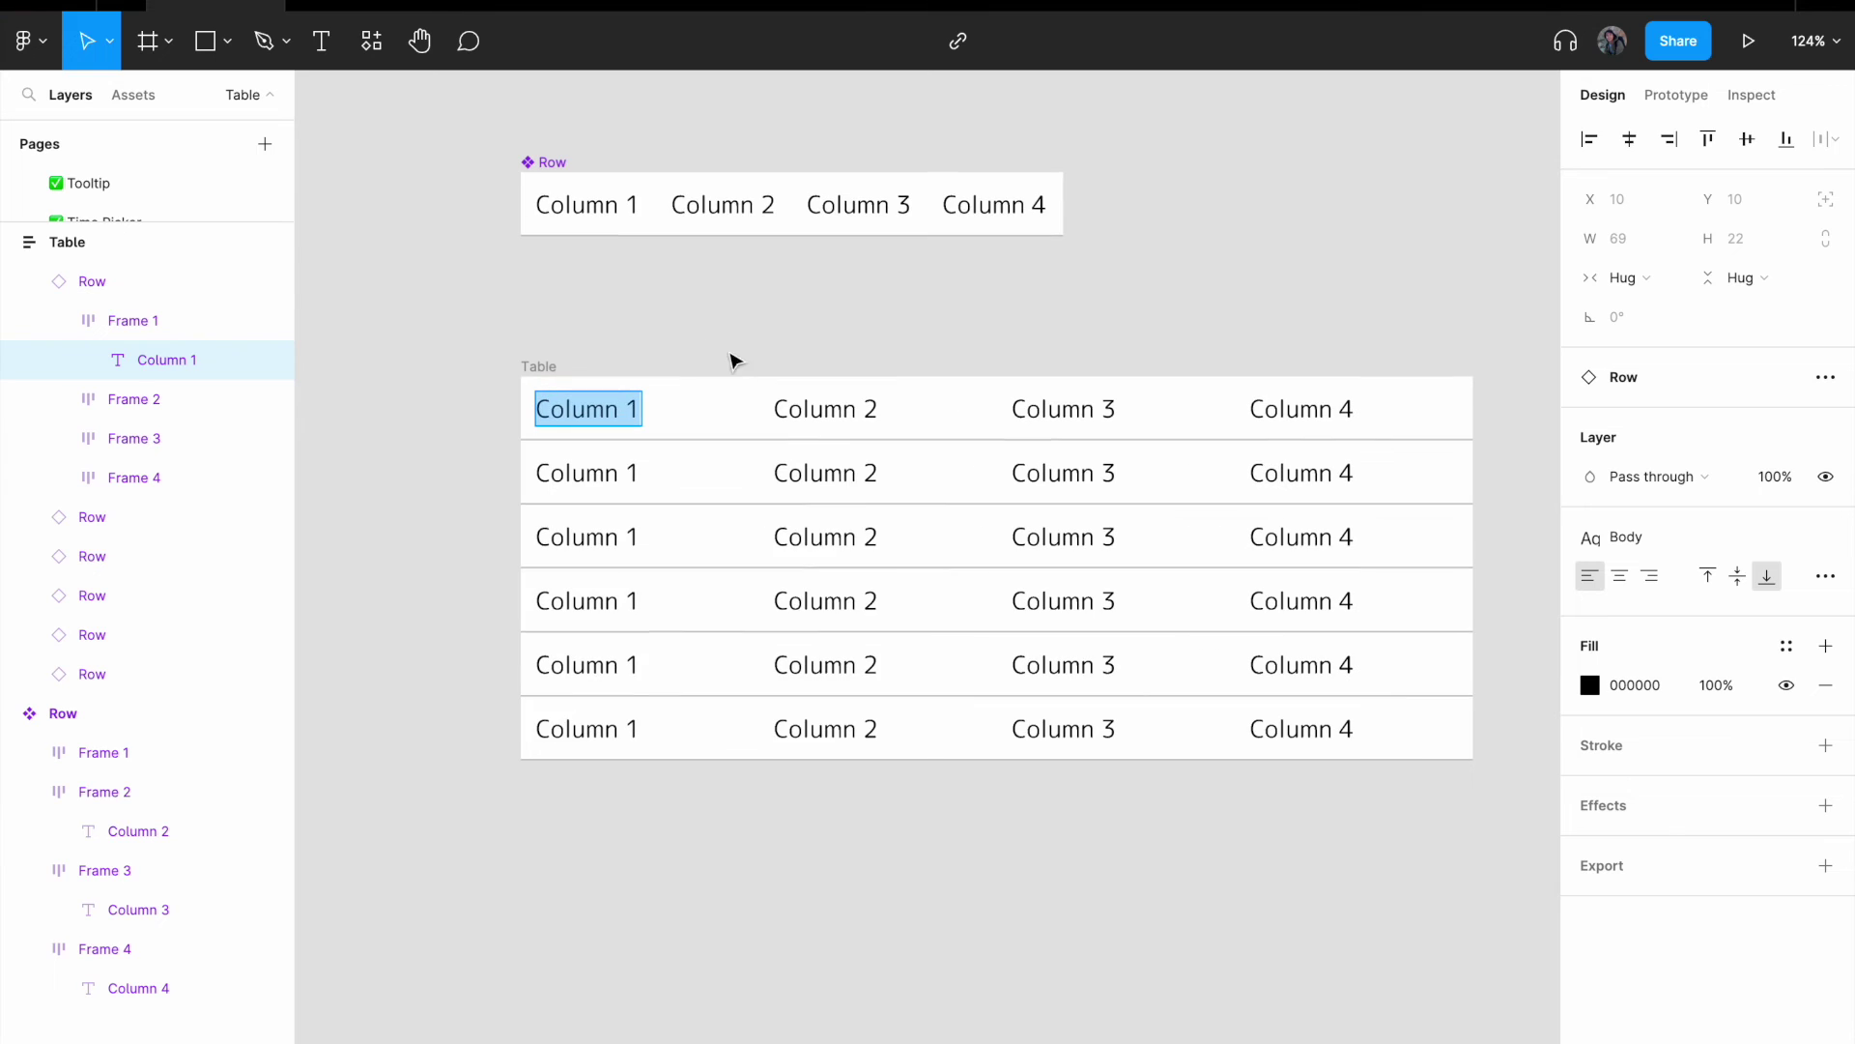
{"action": "key", "text": "Escape"}
{"action": "key", "text": "Escape"}
{"action": "left_click_drag", "start_coordinate": [778, 336], "coordinate": [590, 396]}
{"action": "scroll", "coordinate": [476, 468], "scroll_direction": "left", "scroll_amount": 3}
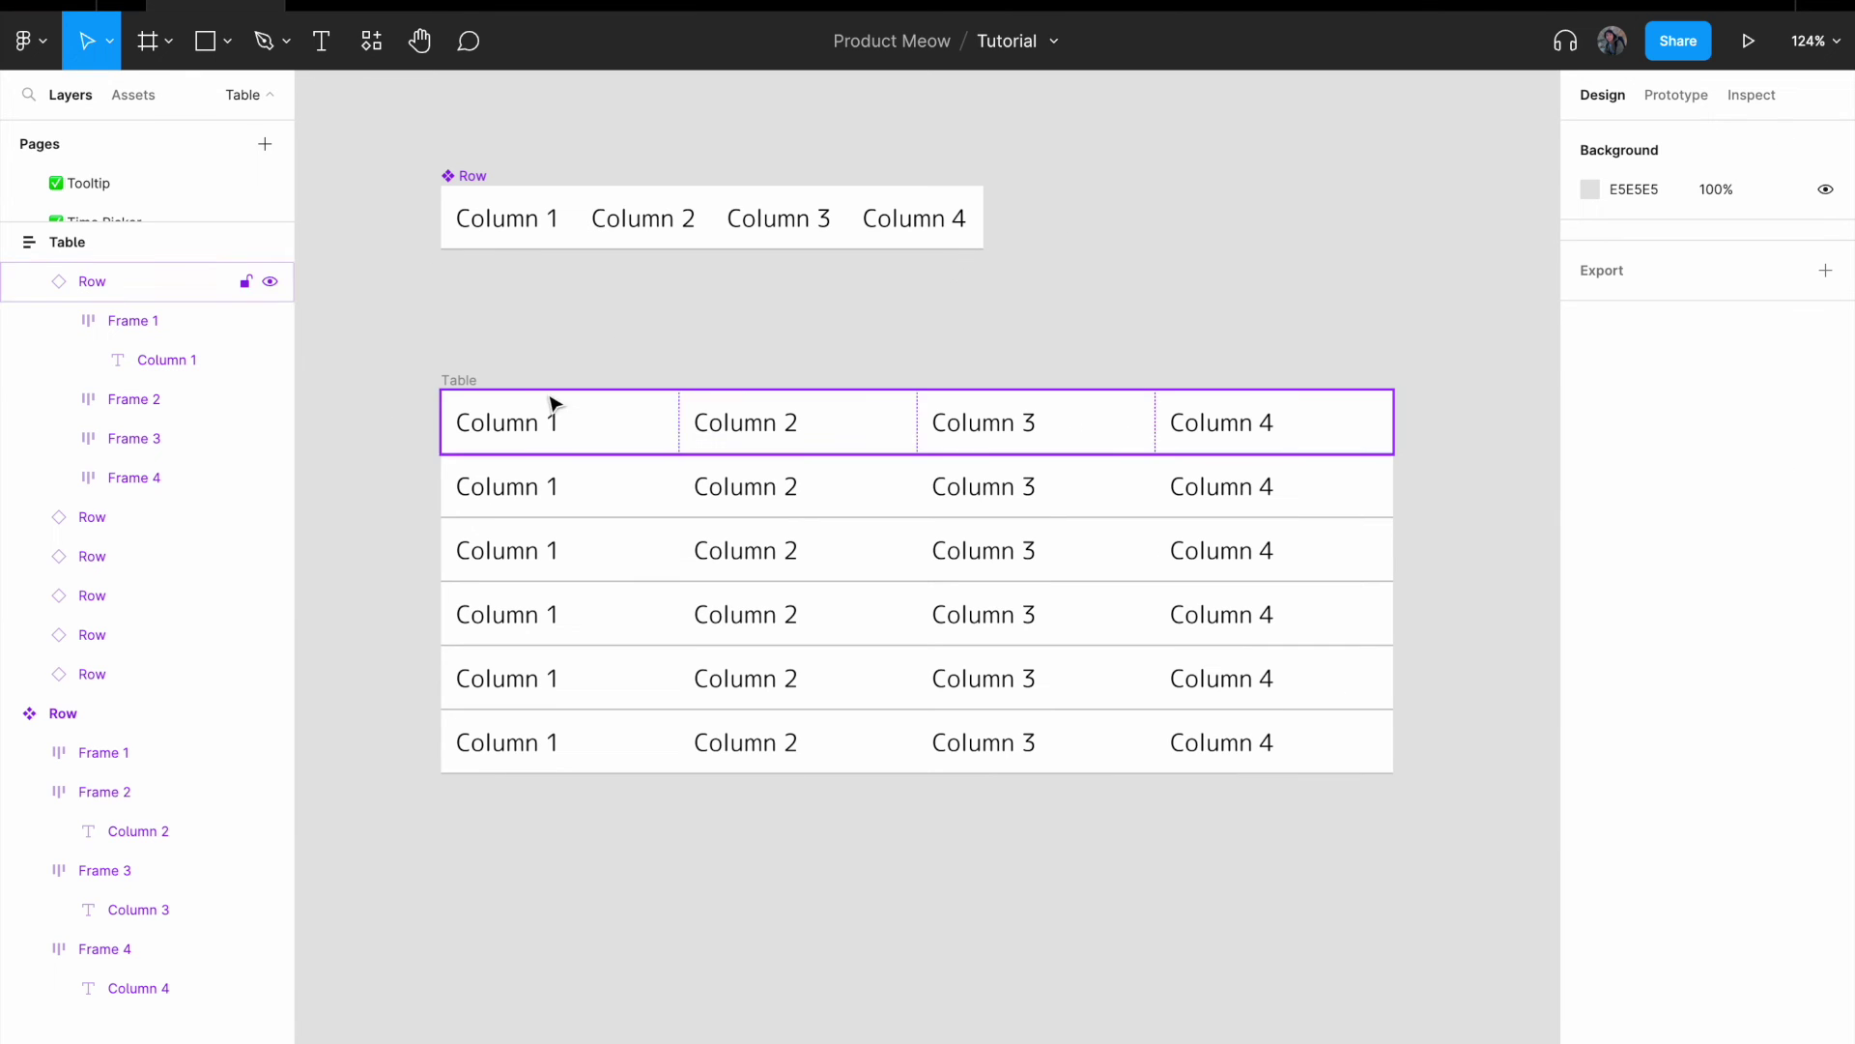
{"action": "double_click", "coordinate": [514, 427]}
{"action": "double_click", "coordinate": [506, 425]}
{"action": "key", "text": "Return"}
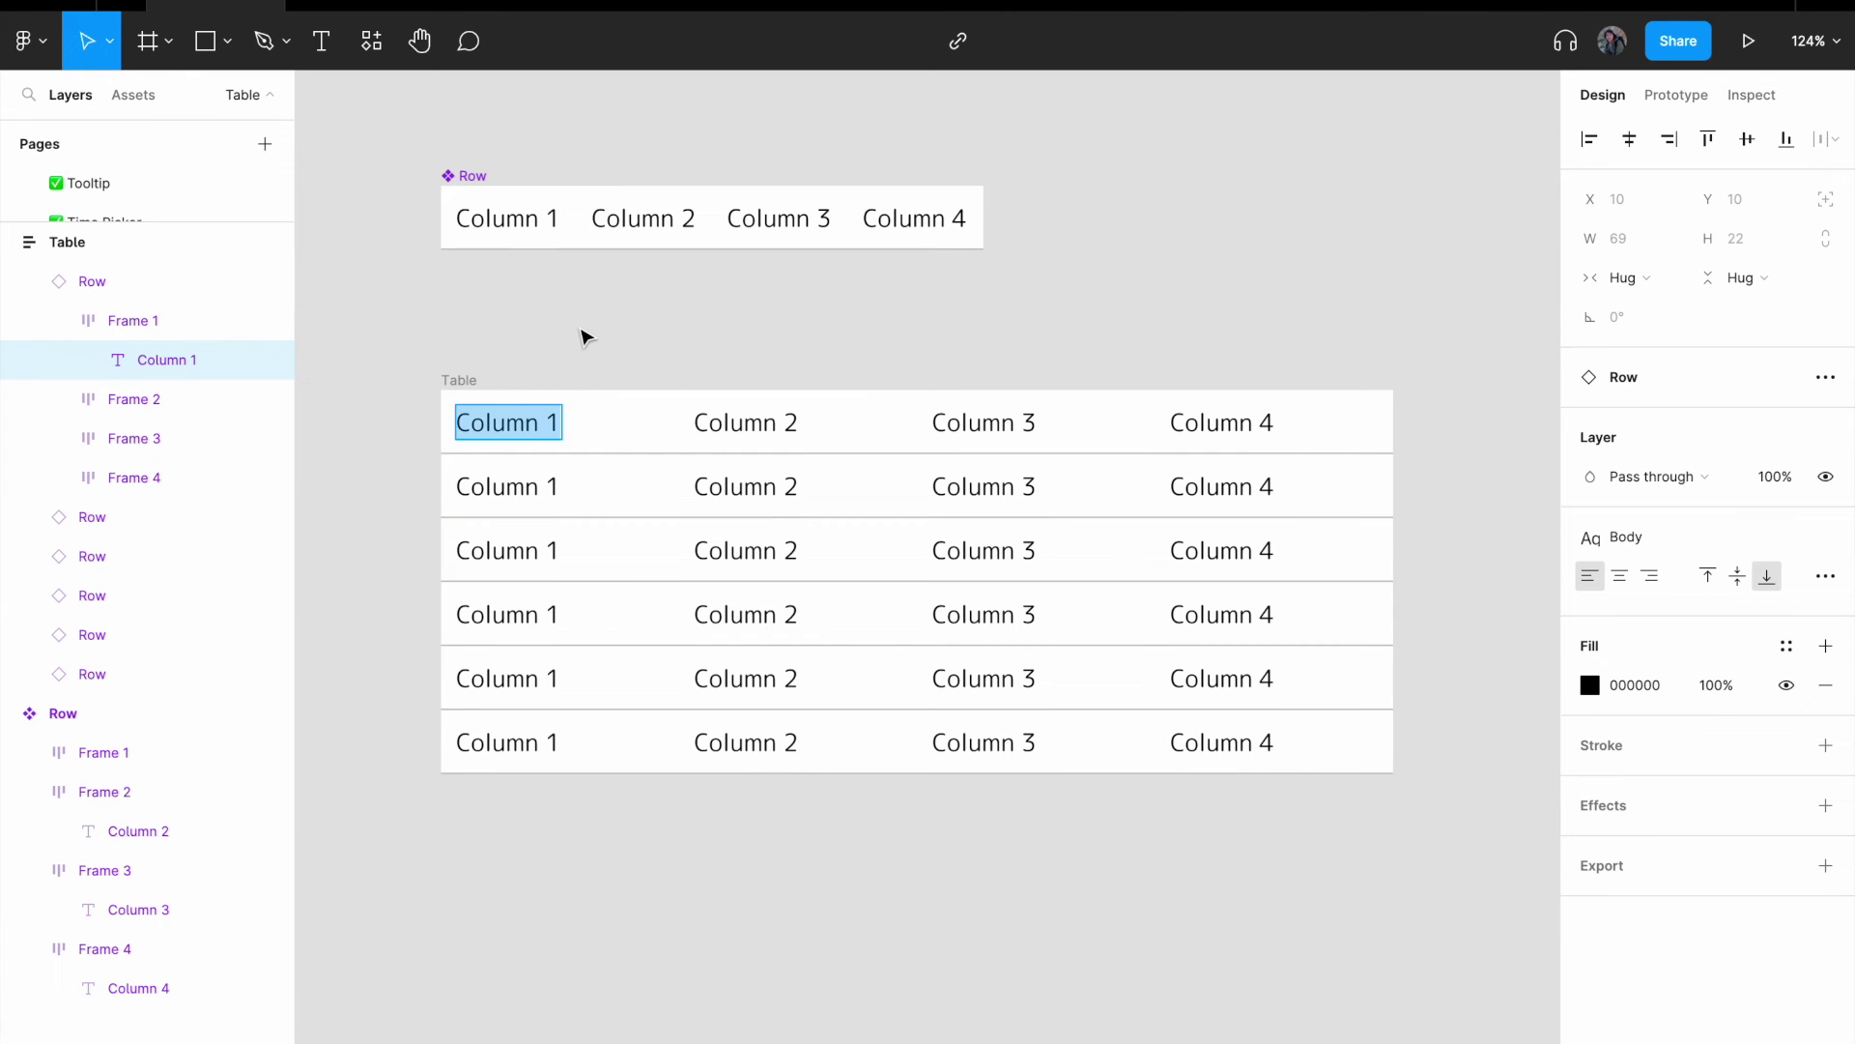
{"action": "type", "text": "Full Name"}
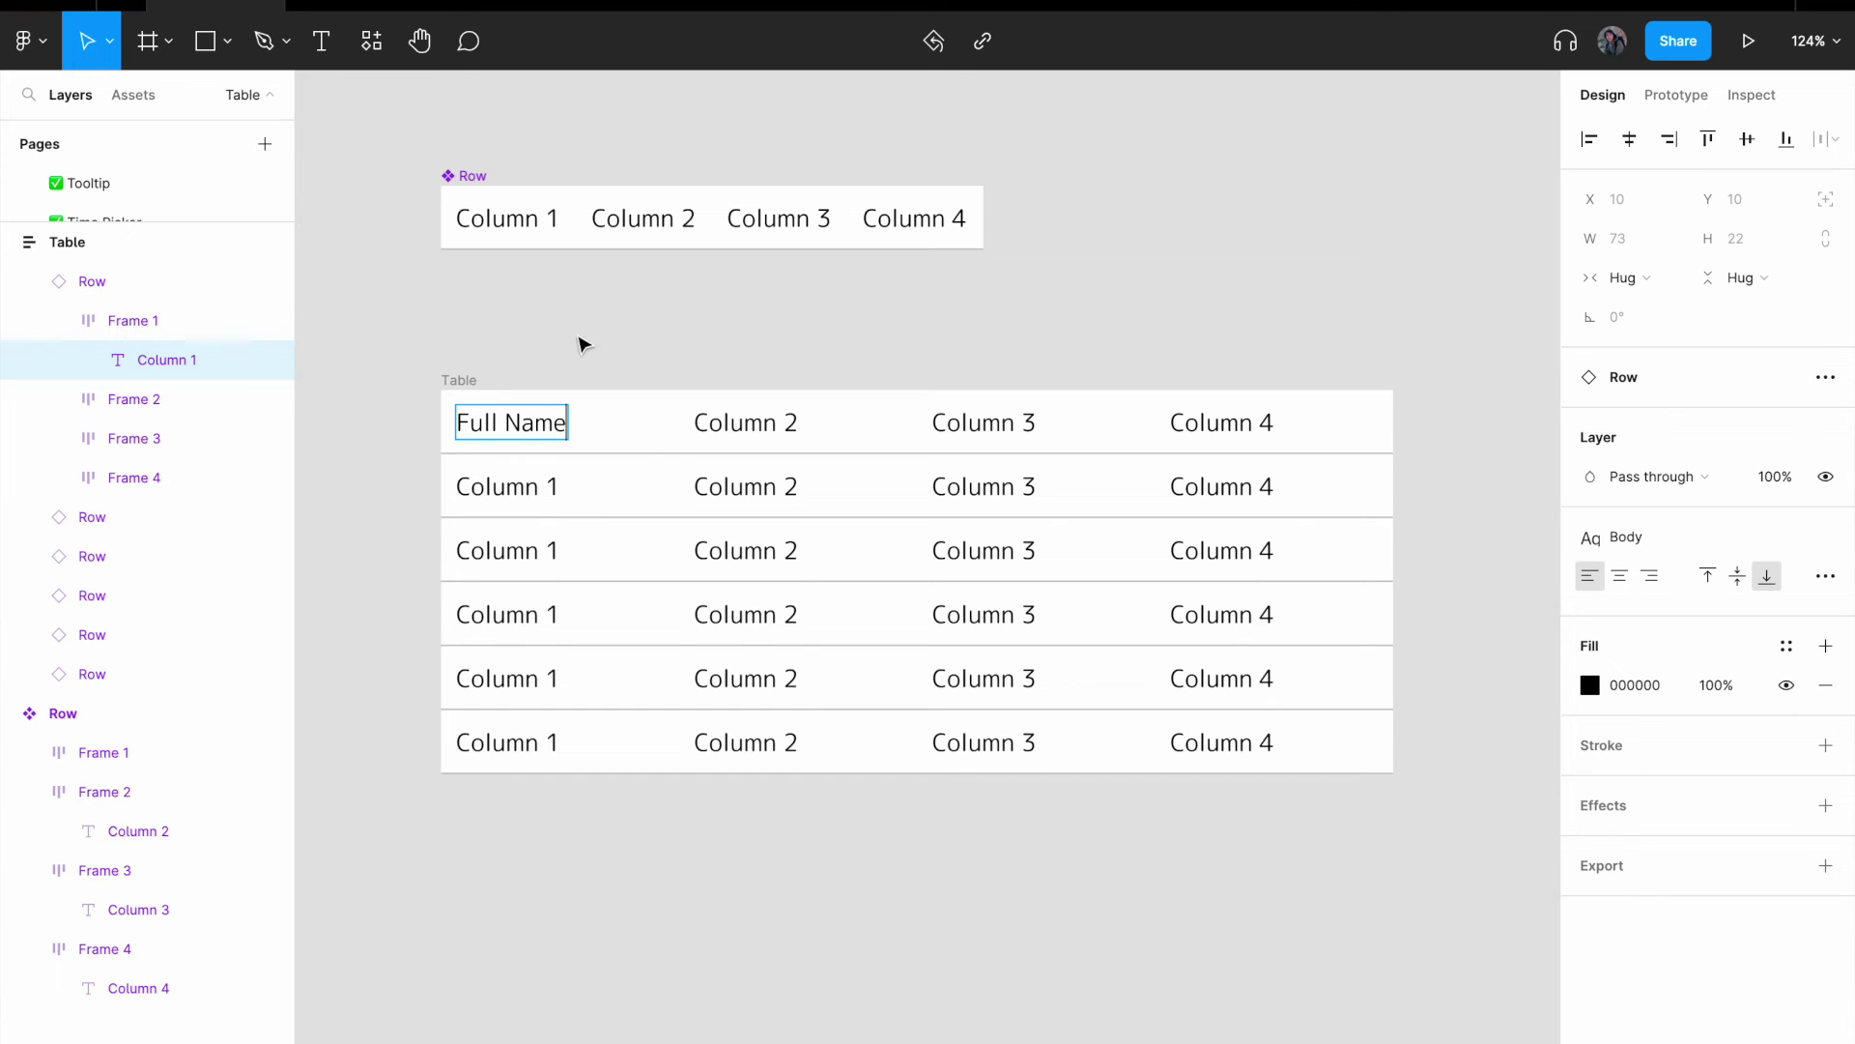
- Retitle the second and third header cells to 'Email' and 'Contact'
{"action": "double_click", "coordinate": [748, 425]}
{"action": "left_click", "coordinate": [749, 425]}
{"action": "key", "text": "ctrl+a"}
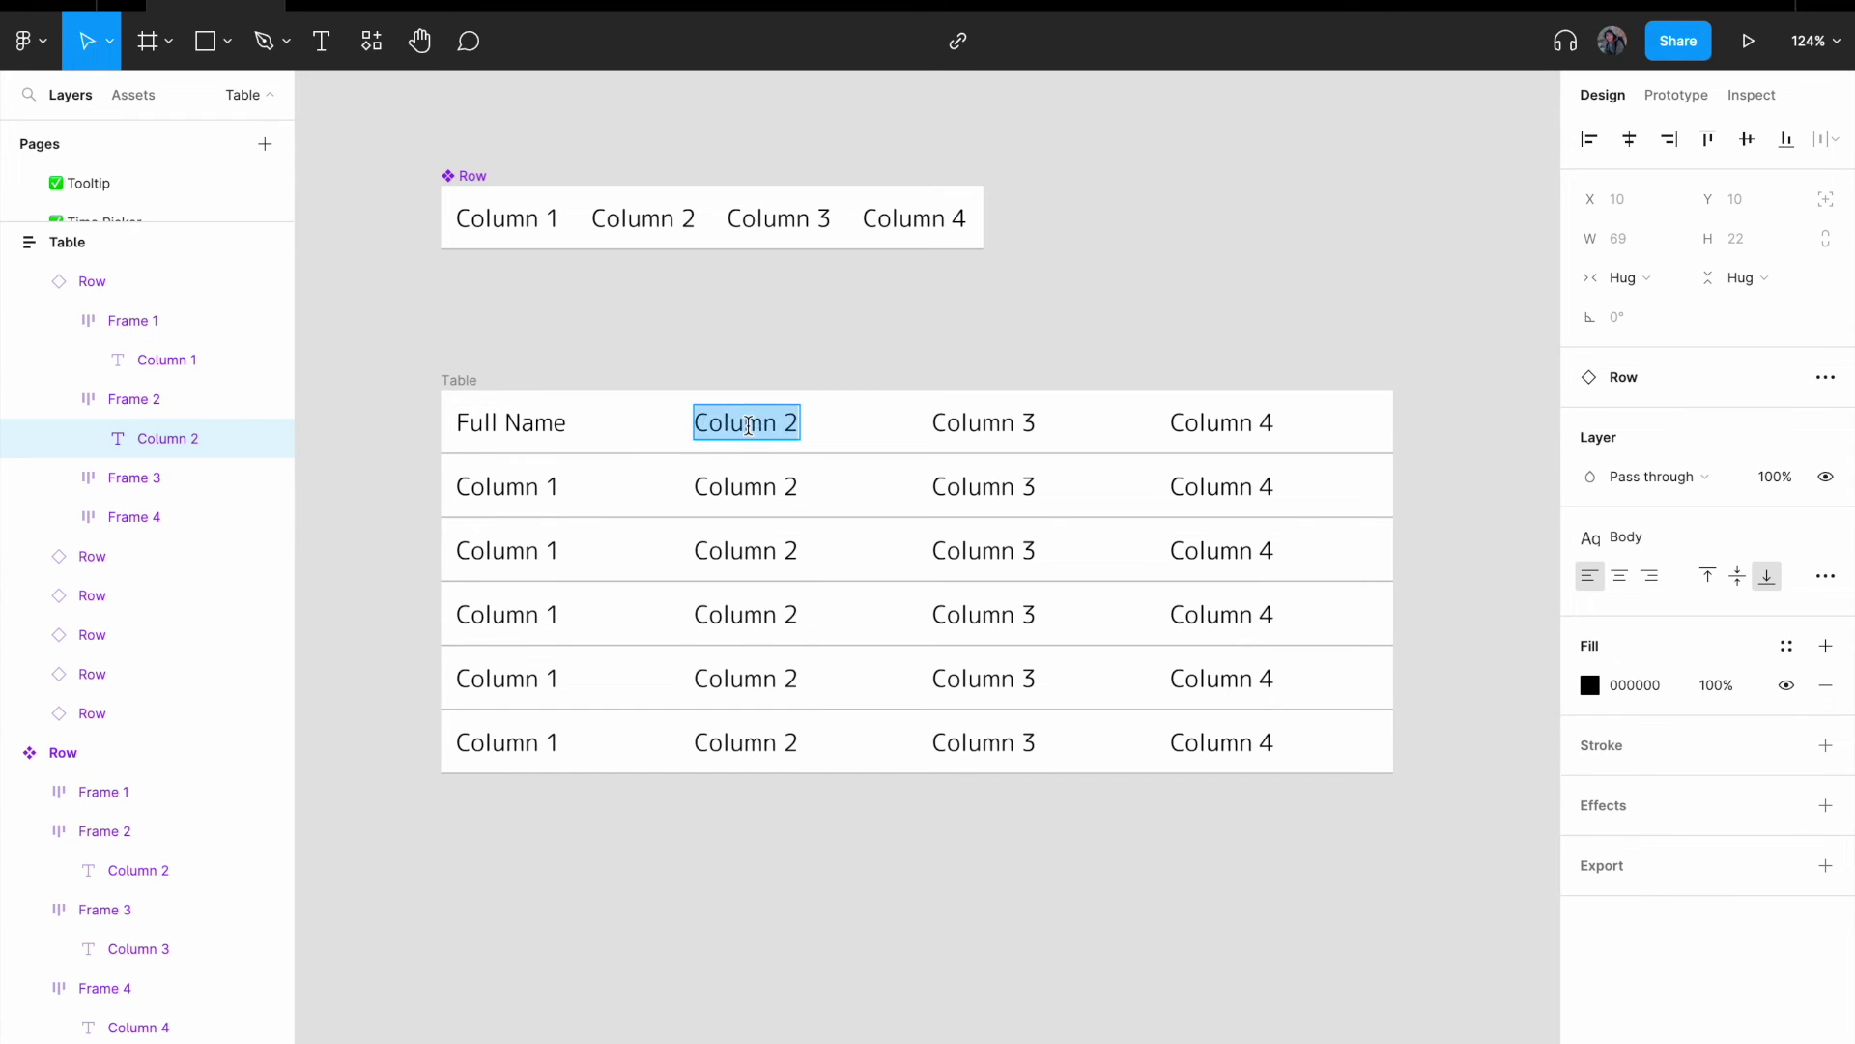
{"action": "type", "text": "Email"}
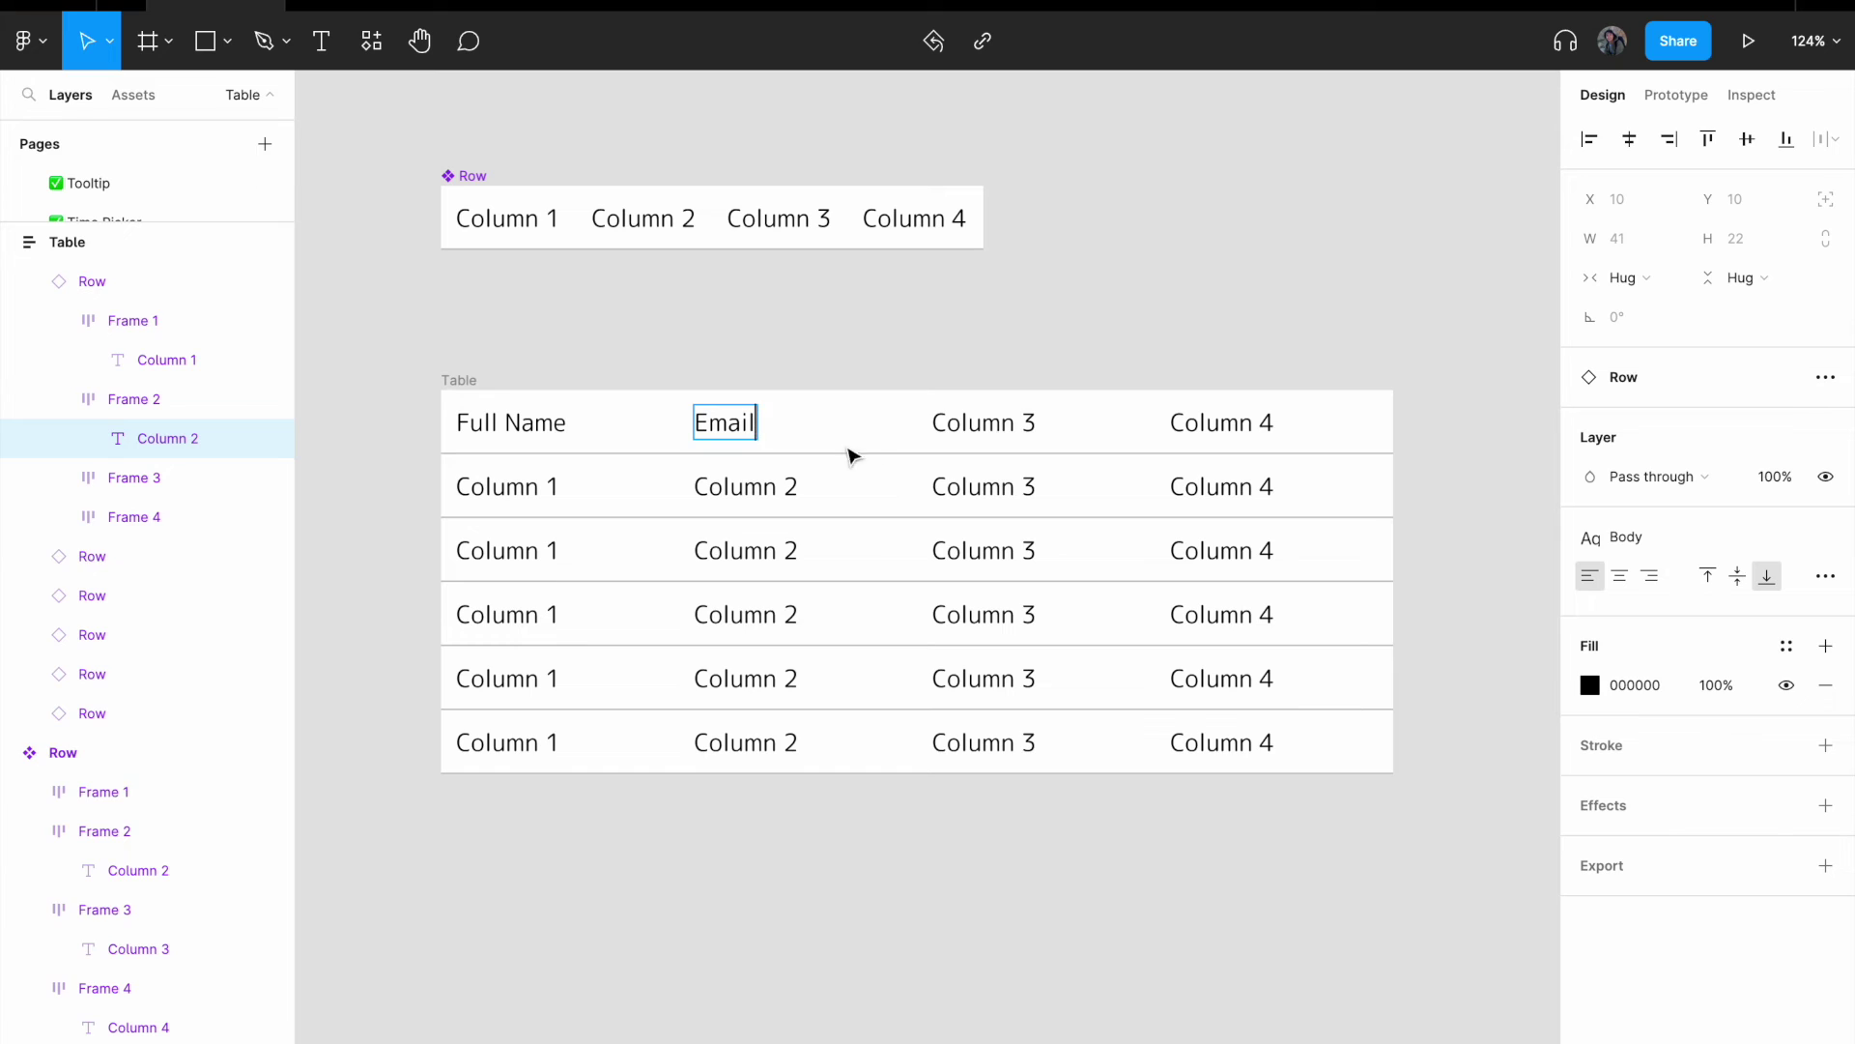
{"action": "double_click", "coordinate": [994, 422]}
{"action": "key", "text": "ctrl+a"}
{"action": "type", "text": "Contact"}
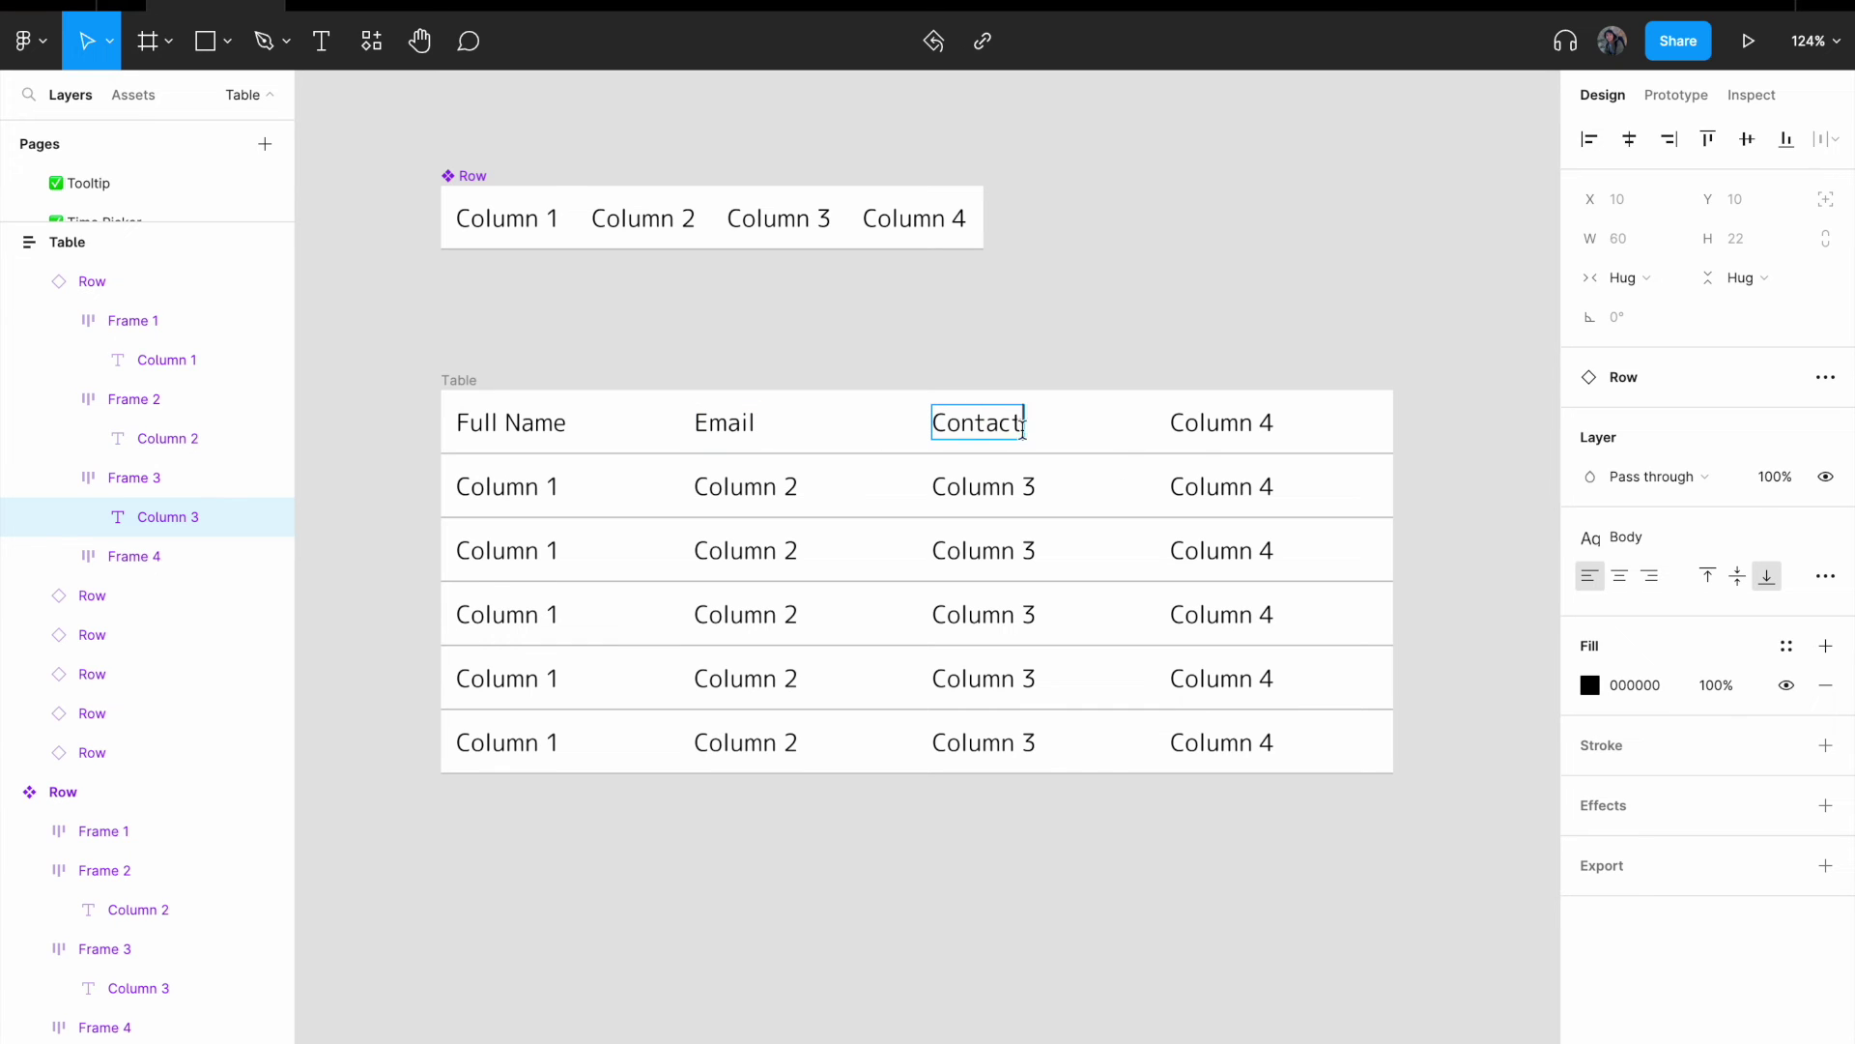
- Retitle the fourth header cell to 'Username'
{"action": "double_click", "coordinate": [1221, 423]}
{"action": "key", "text": "ctrl+a"}
{"action": "key", "text": "BackSpace"}
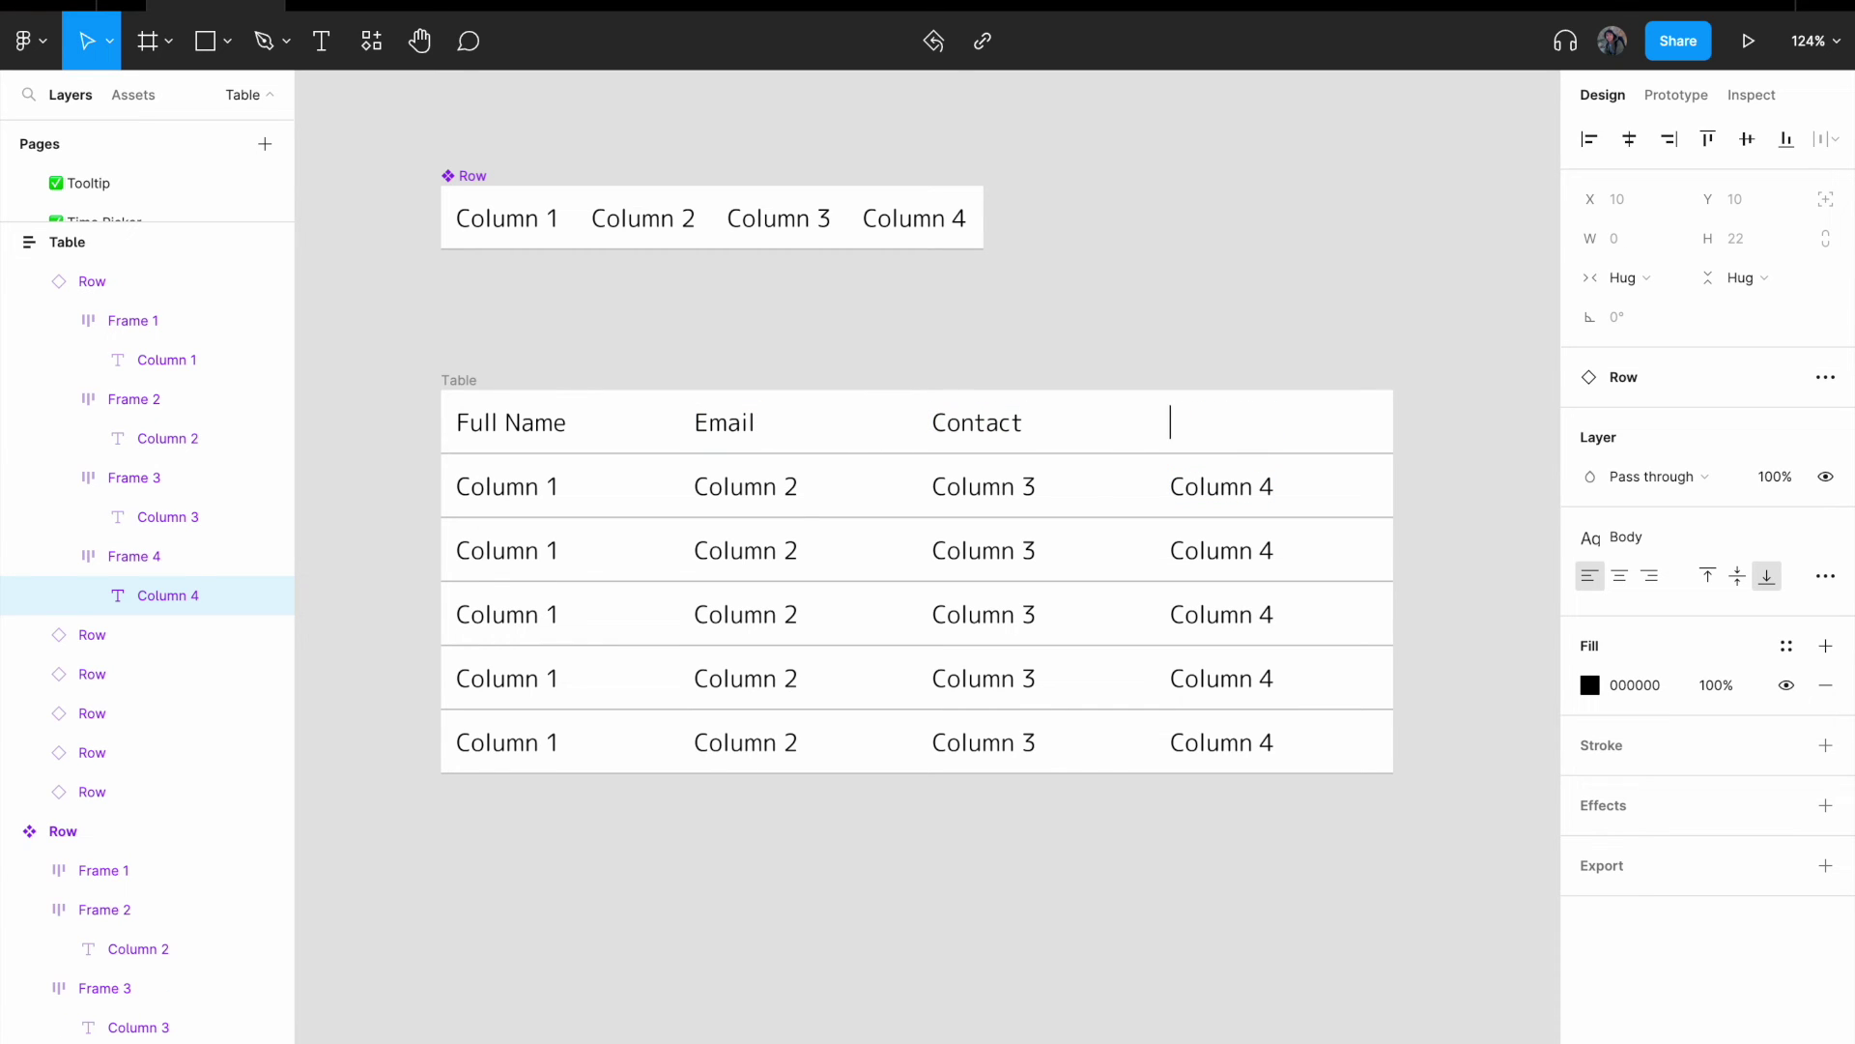
{"action": "type", "text": "Username"}
{"action": "double_click", "coordinate": [552, 475]}
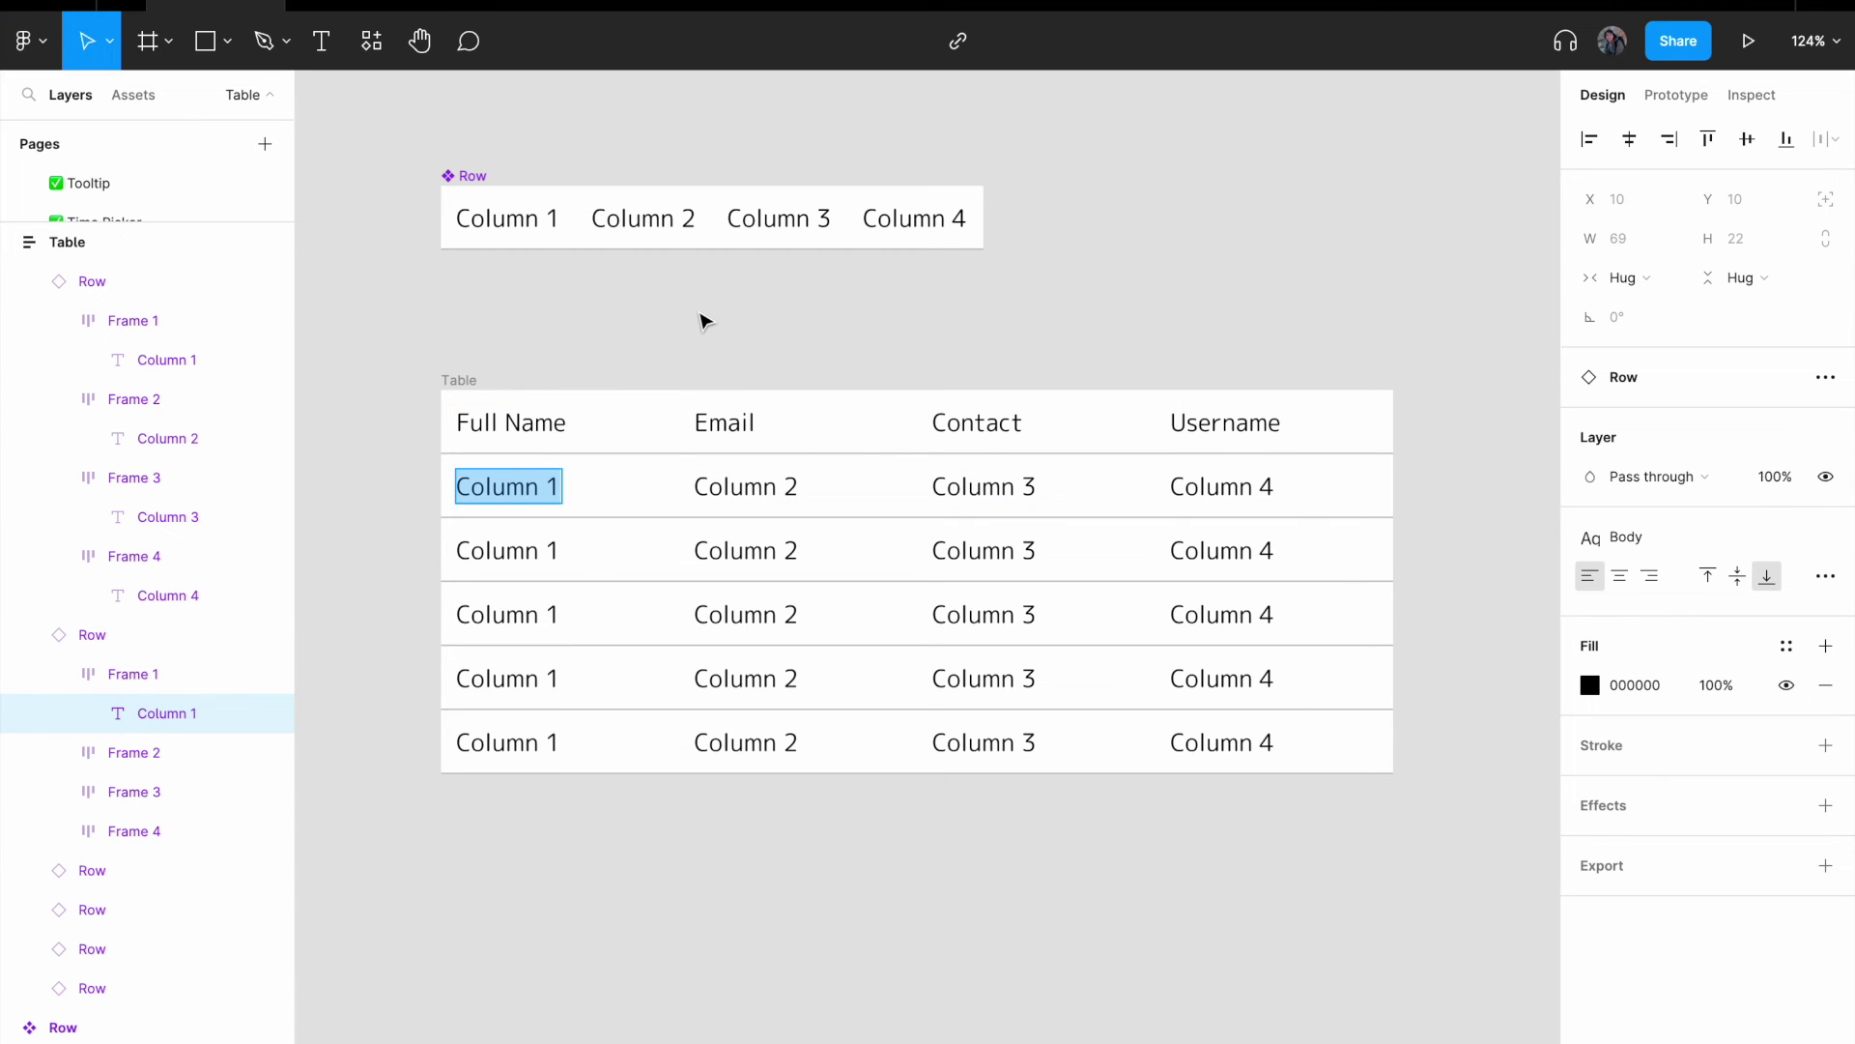
- Fill the five body rows' name cells with sample customer full names
{"action": "type", "text": "Cs"}
{"action": "key", "text": "BackSpace"}
{"action": "key", "text": "BackSpace"}
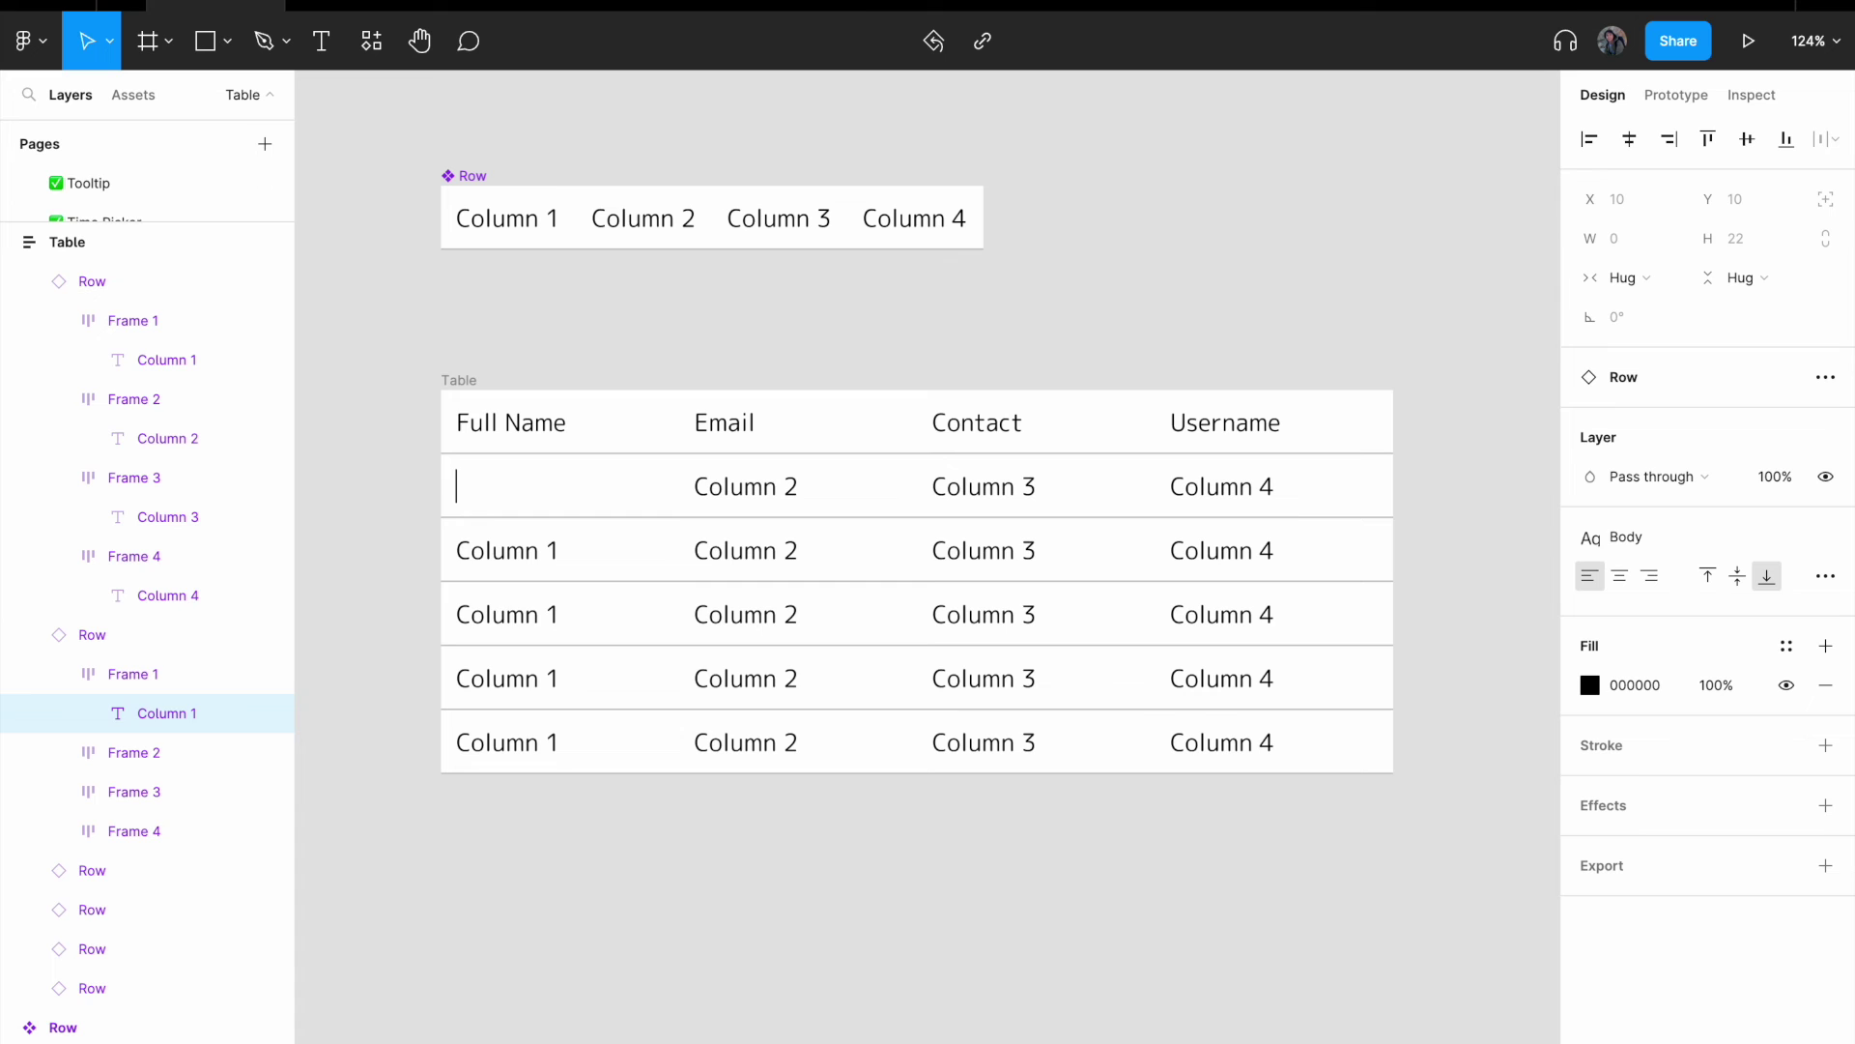
{"action": "scroll", "coordinate": [684, 862], "scroll_direction": "down", "scroll_amount": 3}
- Enter sample emails for the first two rows, plus contact numbers and usernames
{"action": "key", "text": "Escape"}
{"action": "key", "text": "Escape"}
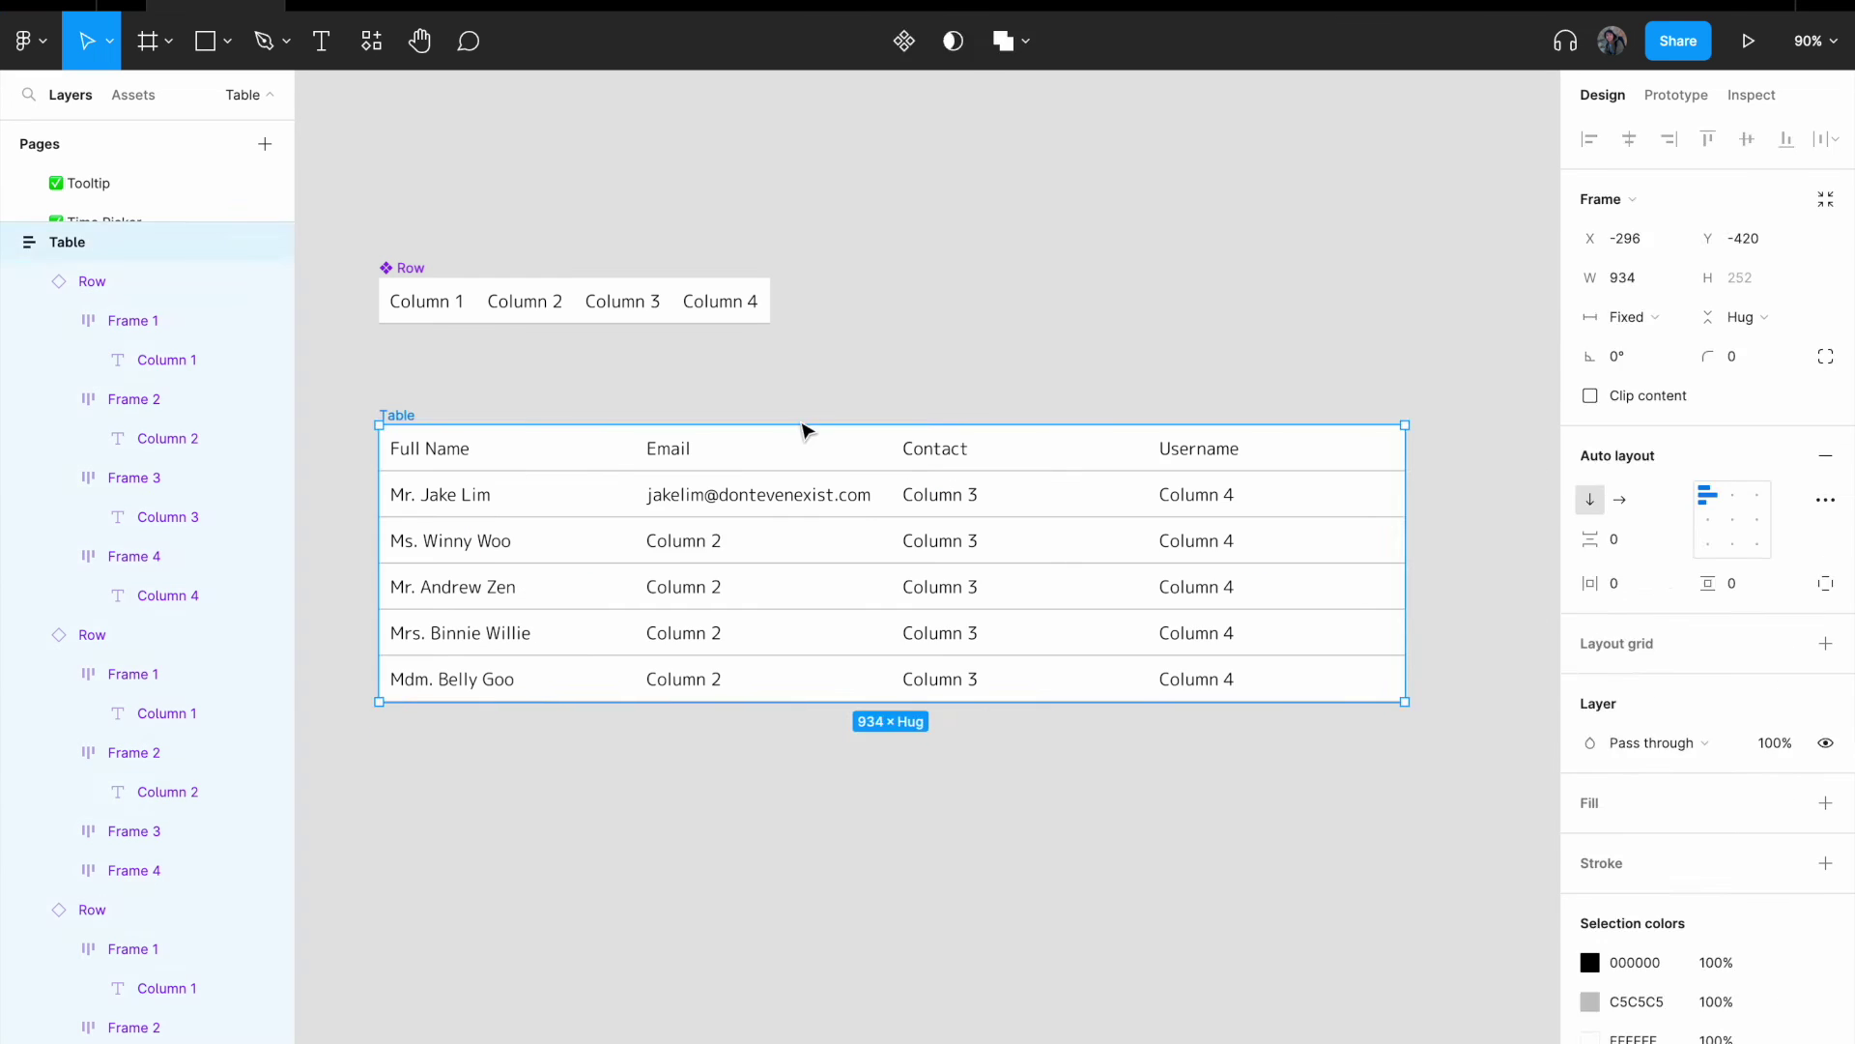
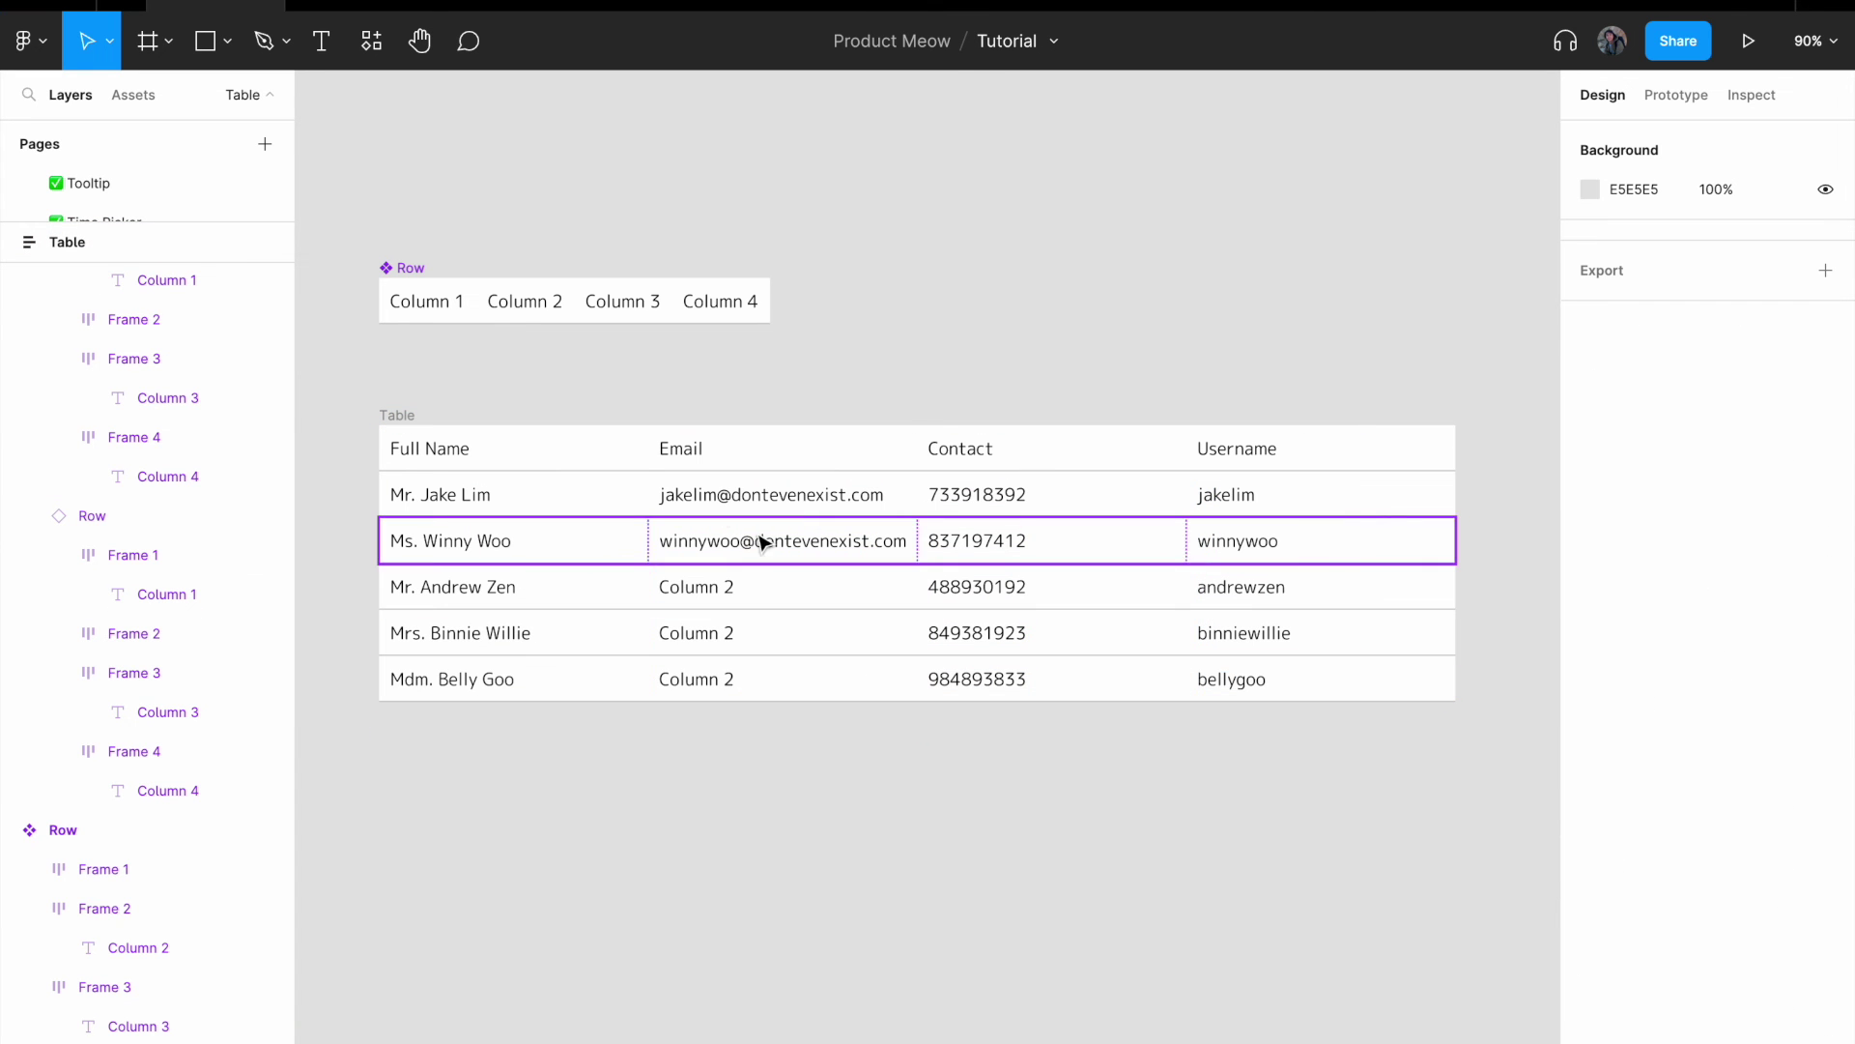
{"action": "scroll", "coordinate": [684, 473], "scroll_direction": "up", "scroll_amount": 1}
{"action": "scroll", "coordinate": [763, 411], "scroll_direction": "up", "scroll_amount": 1}
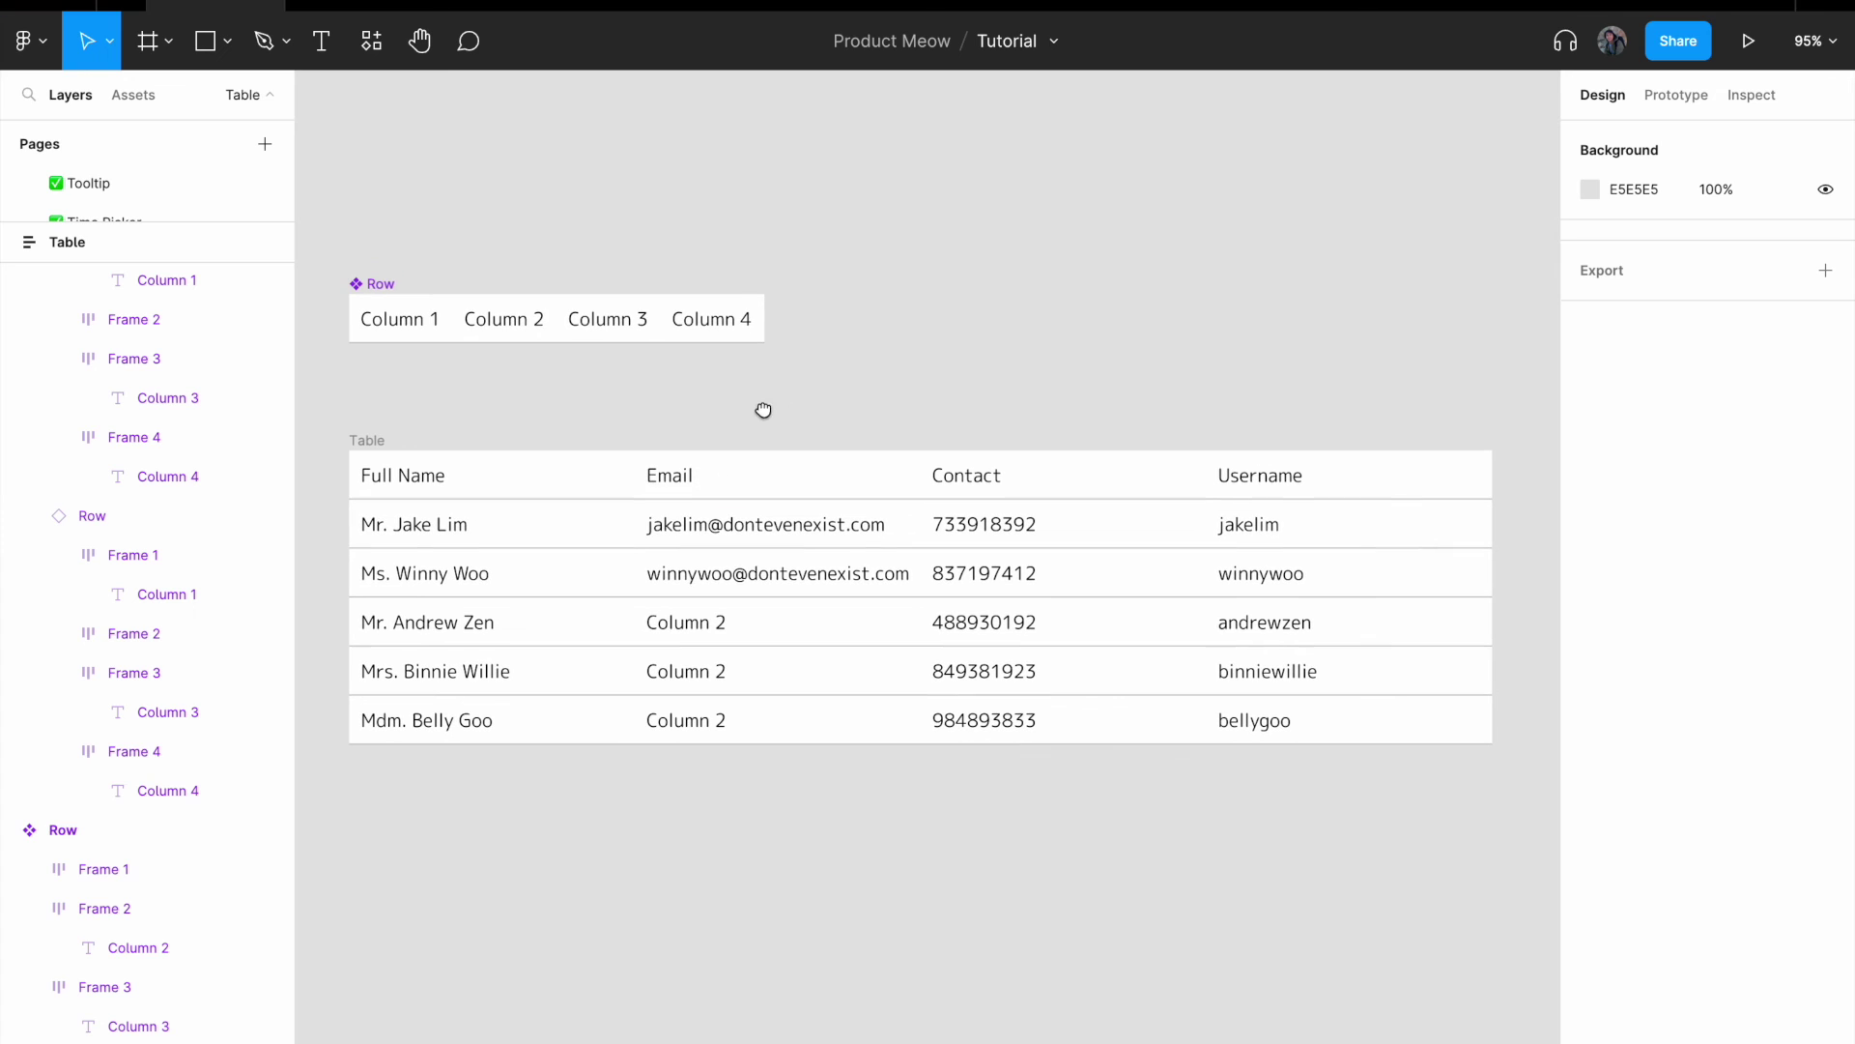